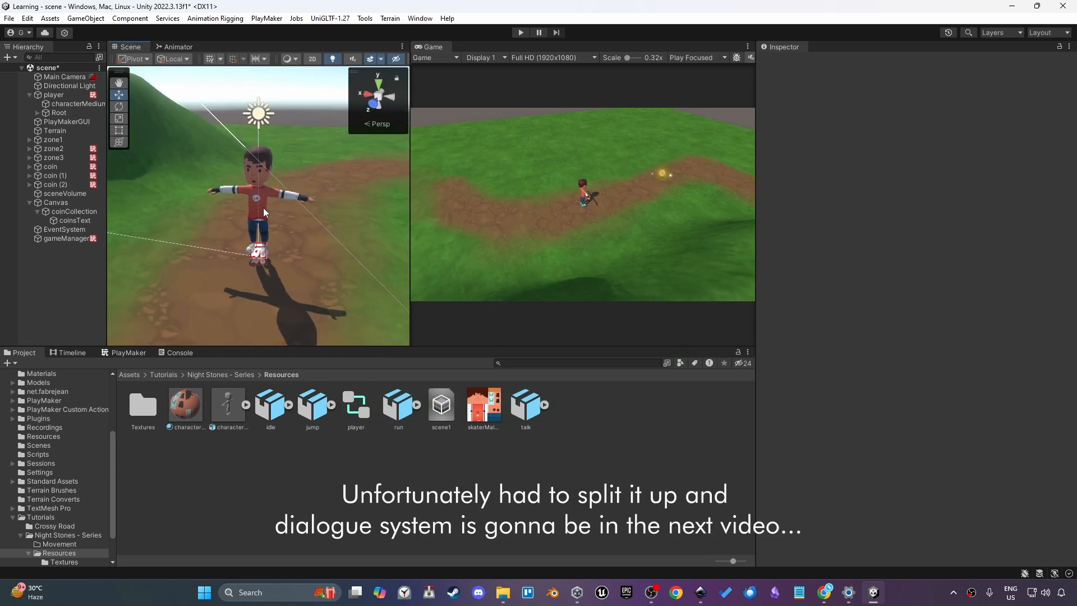
Select the player's characterMedium mesh and switch to the Skins folder in File Explorer
left_click(29, 203)
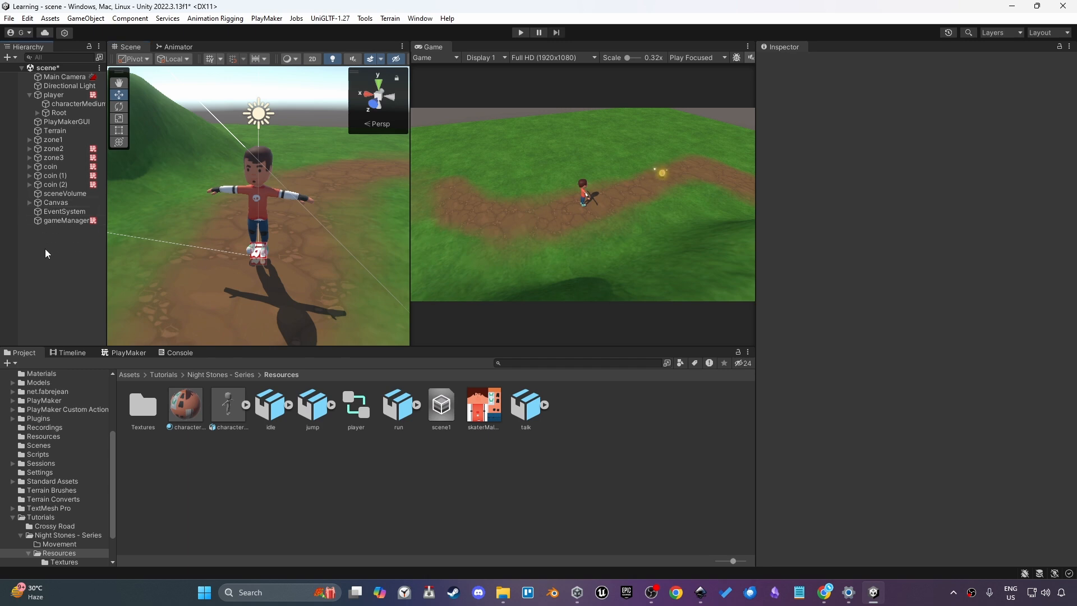
left_click(248, 168)
left_click_drag(252, 175, 335, 210, "alt")
key("alt+Tab")
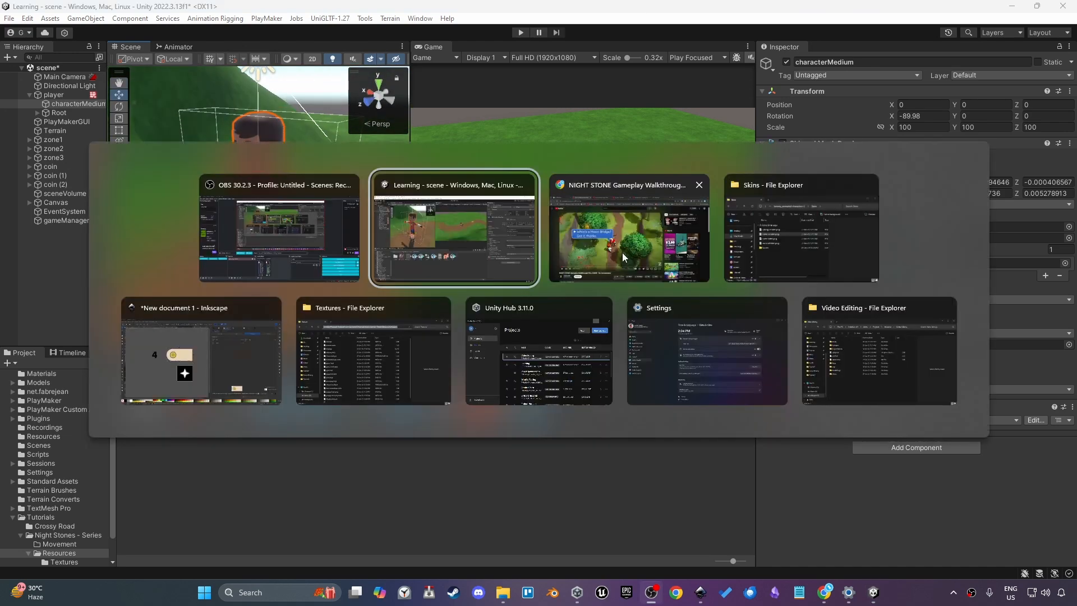
key("alt+Tab")
left_click(754, 251)
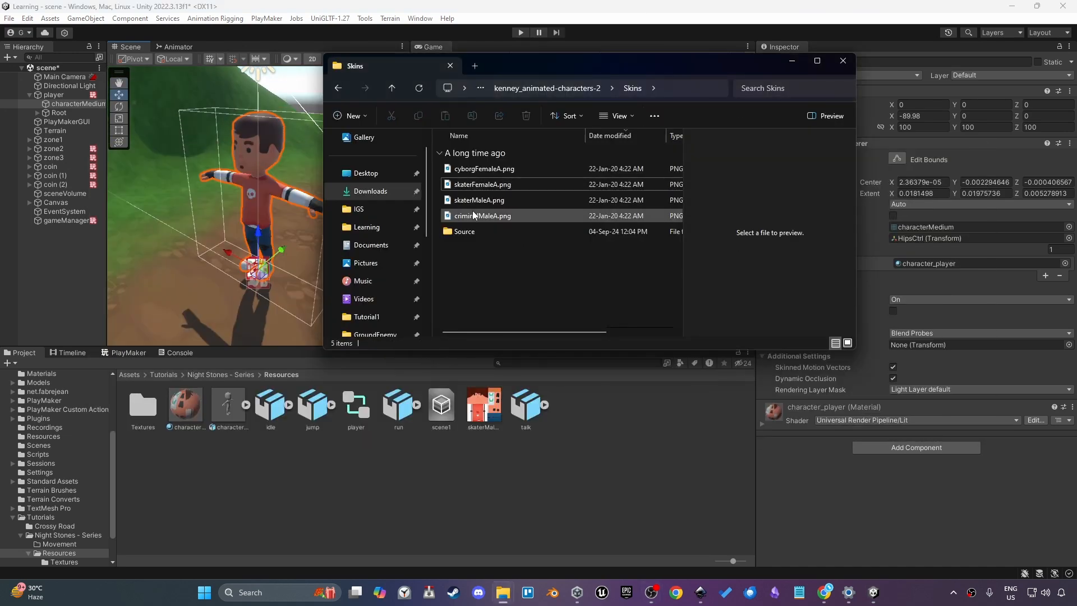
Import the cyborgFemaleA and skaterFemaleA textures into the Resources folder and inspect them
left_click(482, 184)
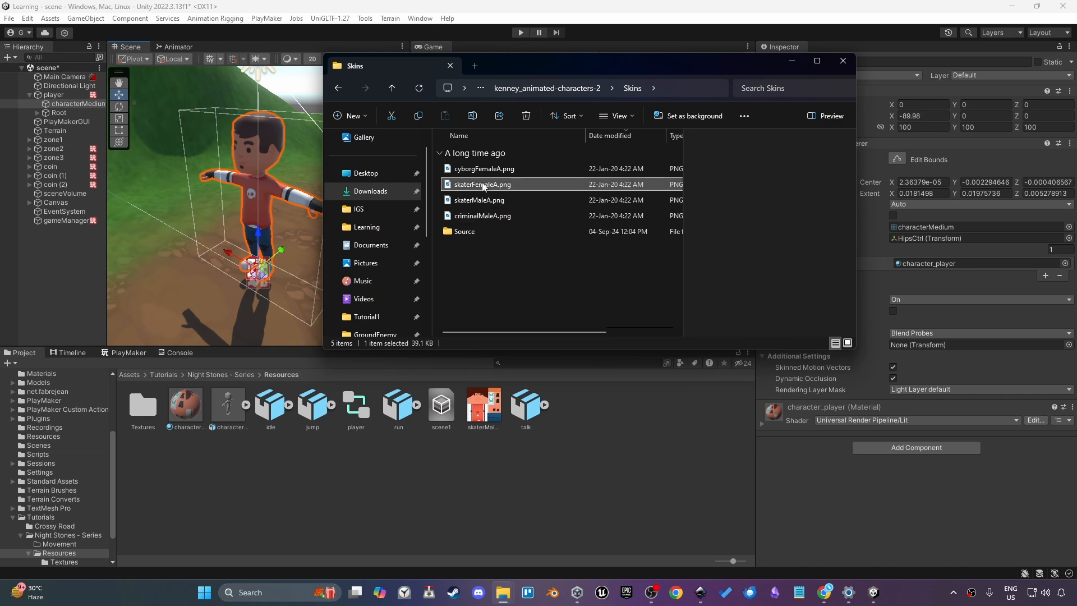
left_click(491, 170, "ctrl")
left_click_drag(491, 170, 609, 437)
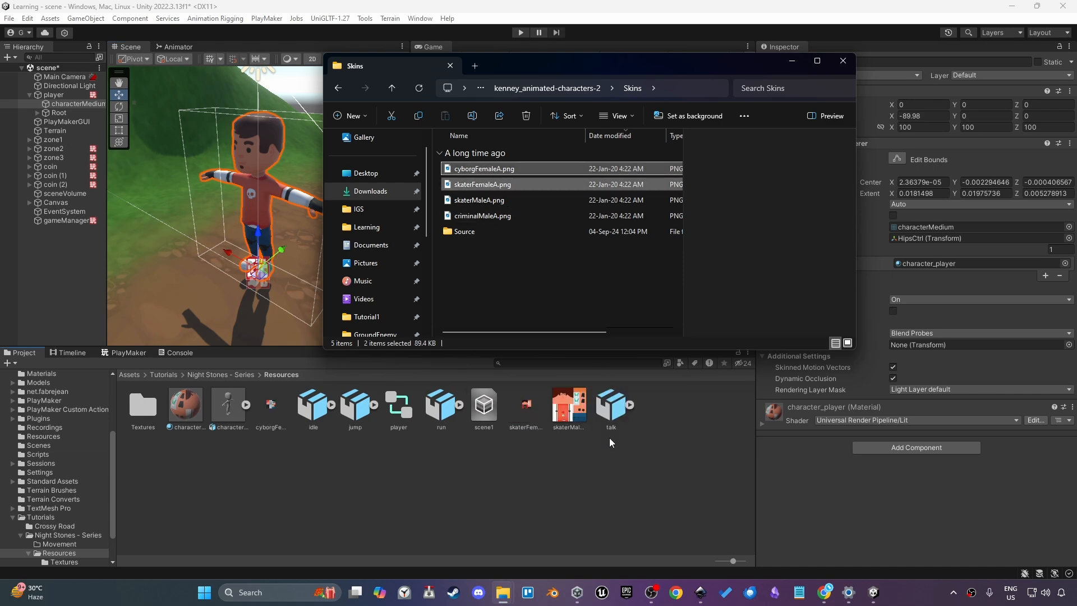
left_click(843, 61)
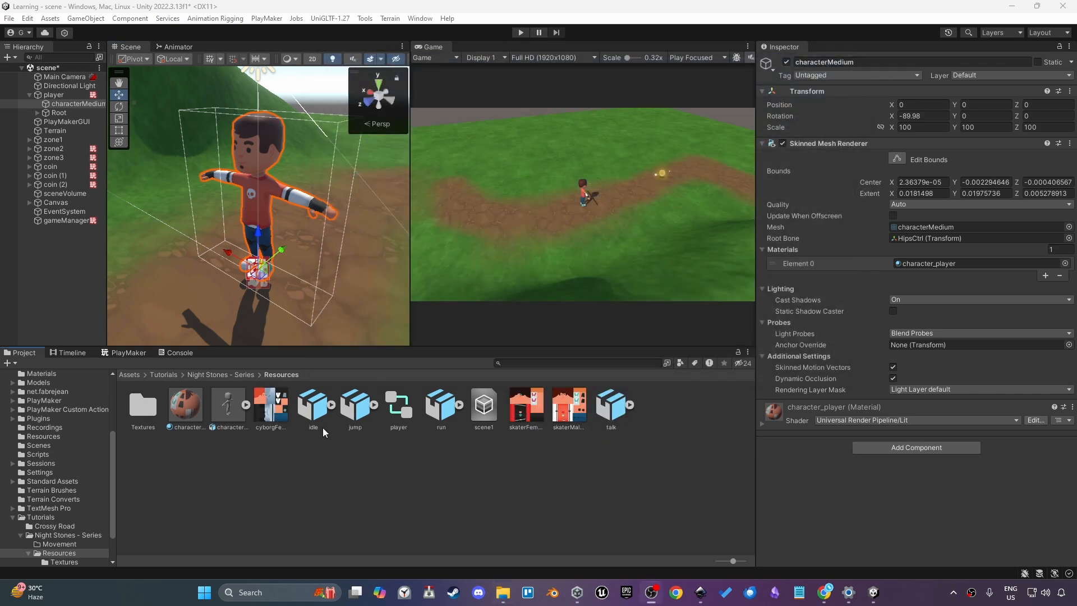
left_click(280, 404)
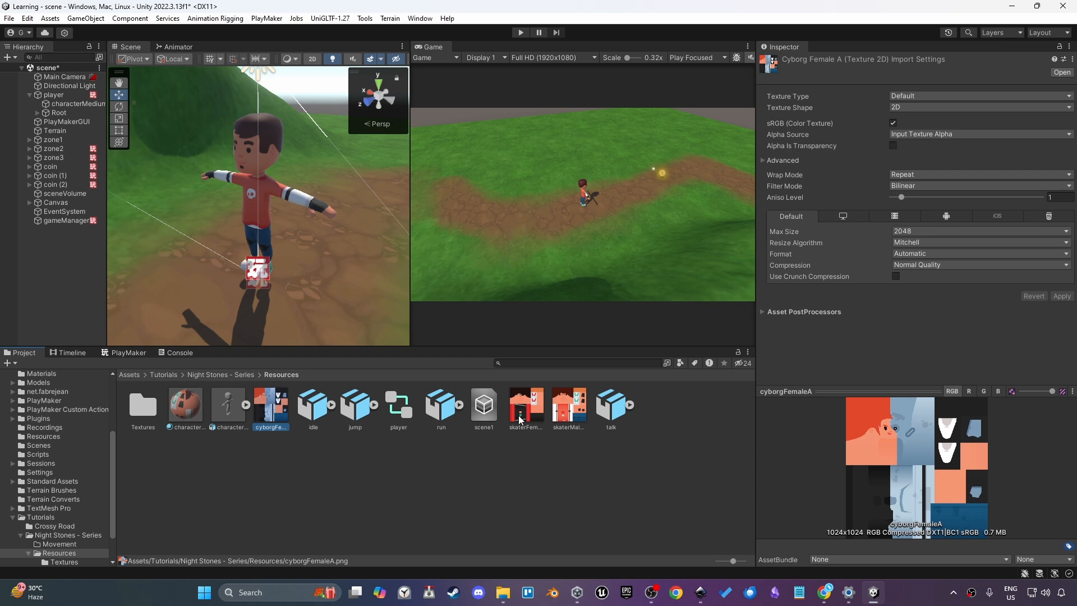
left_click(517, 394, "ctrl")
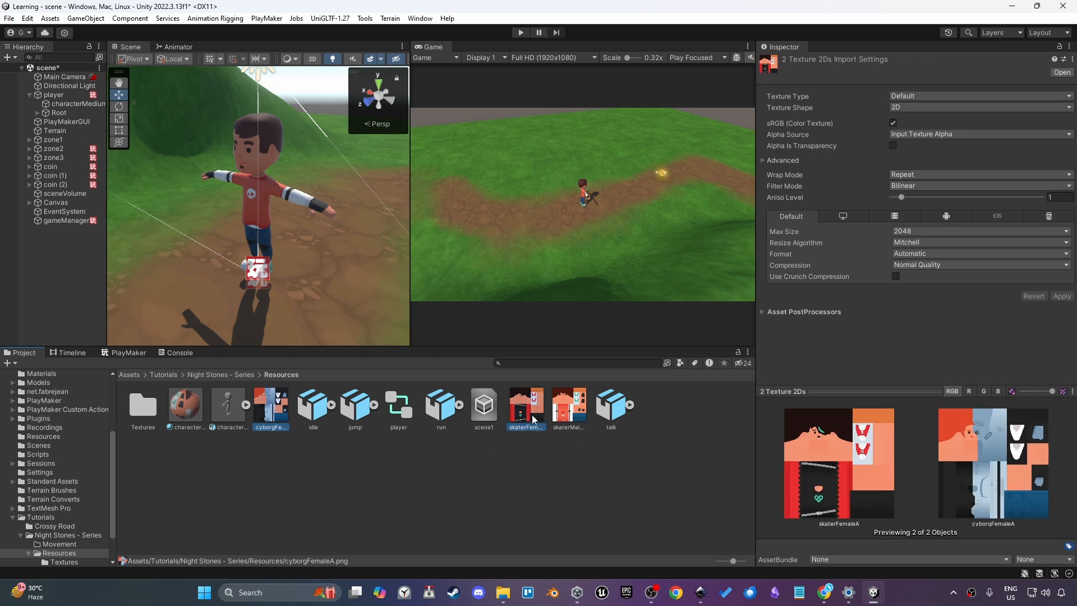
left_click(507, 461)
Duplicate the character_player material and rename the copy character_npc1
left_click(184, 423)
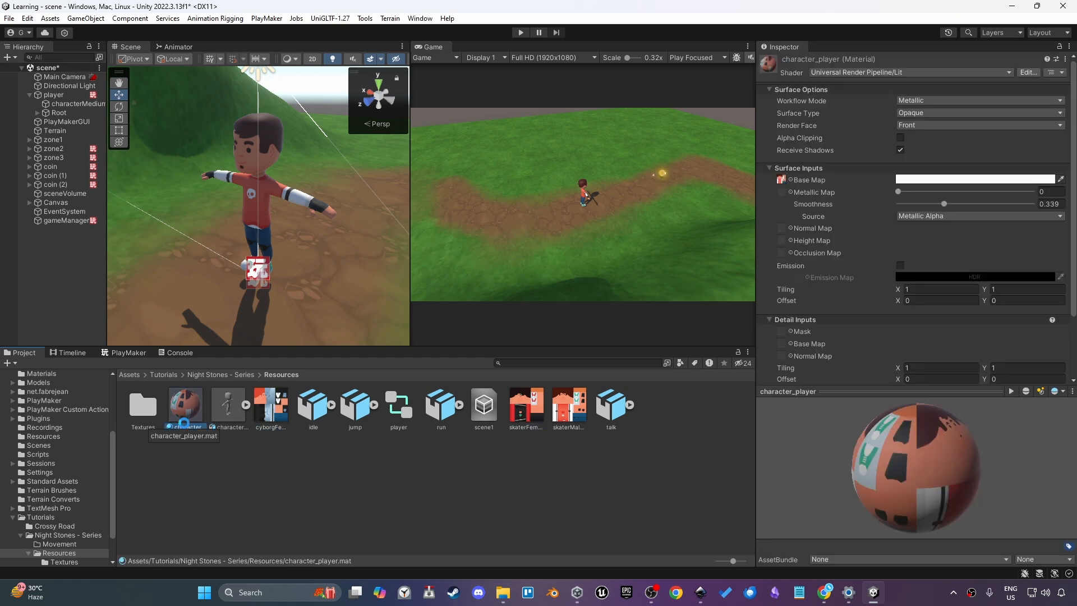
key("ctrl+d")
left_click(224, 424)
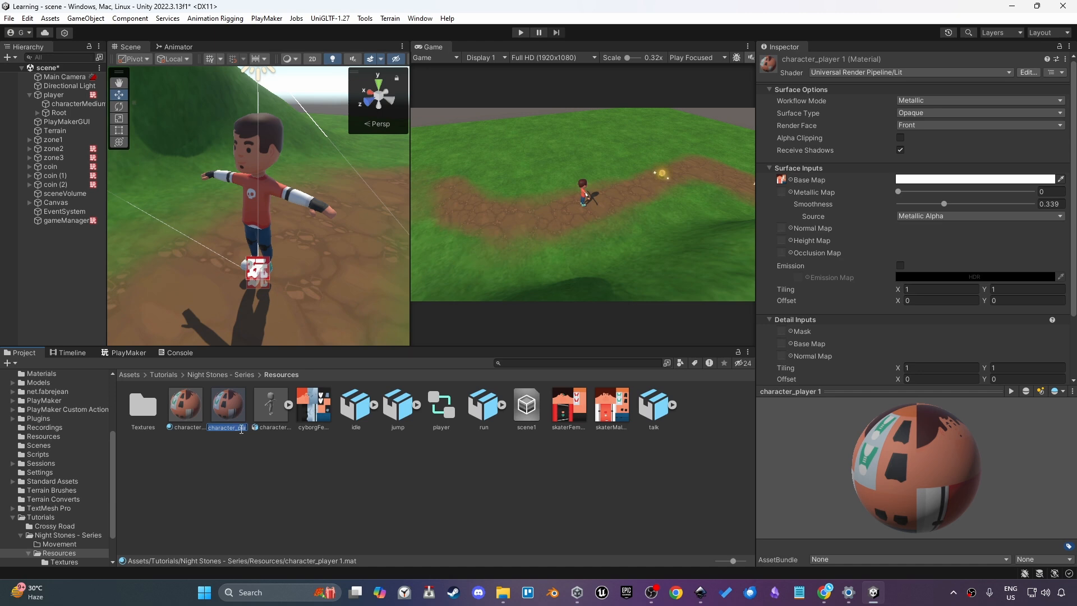
key("Right")
type("pc1")
key("Return")
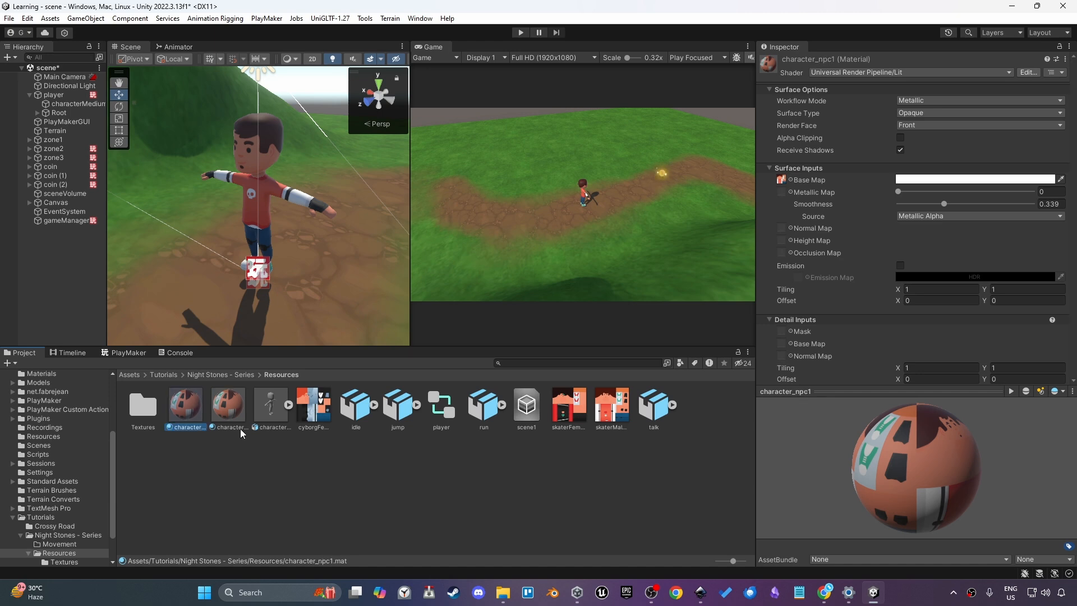
Duplicate character_npc1 and rename the copy character_npc2
key("ctrl+d")
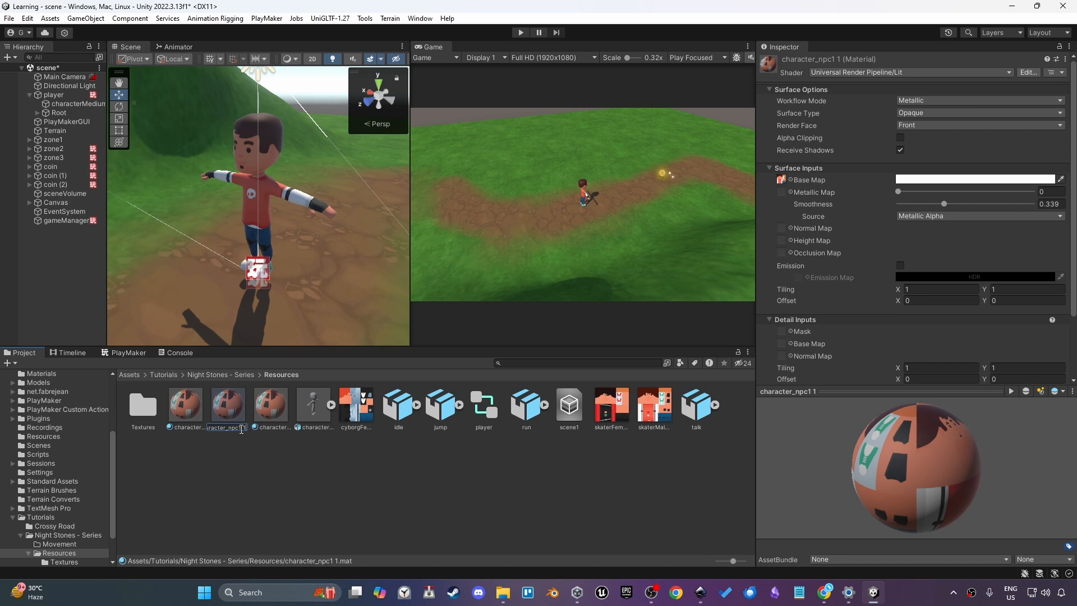
type("2")
key("Return")
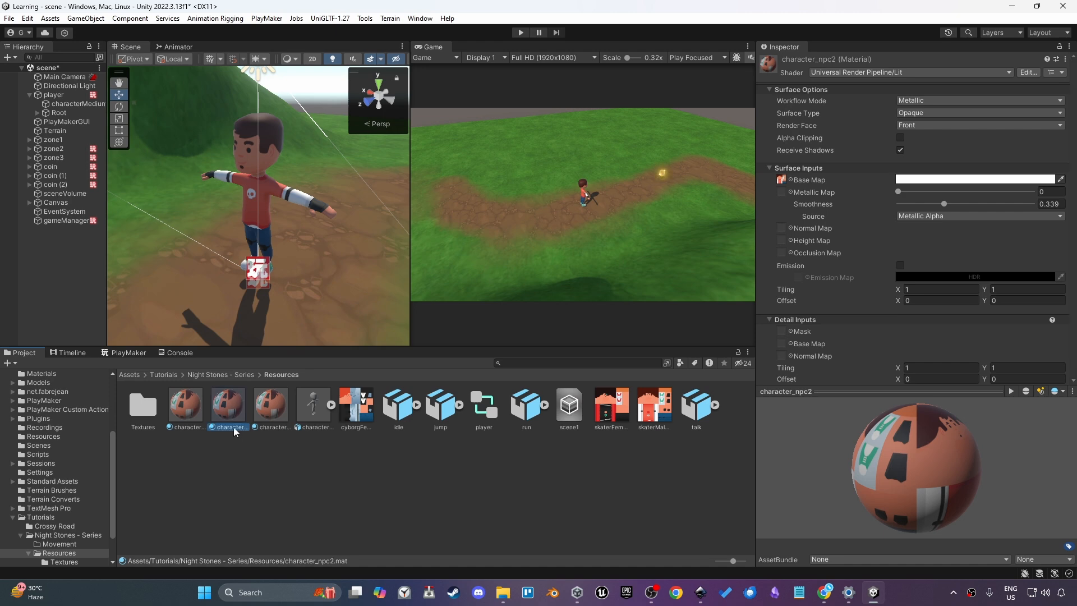
Assign skaterFemaleA as character_npc1's base map and cyborgFemaleA as character_npc2's base map
left_click(203, 418)
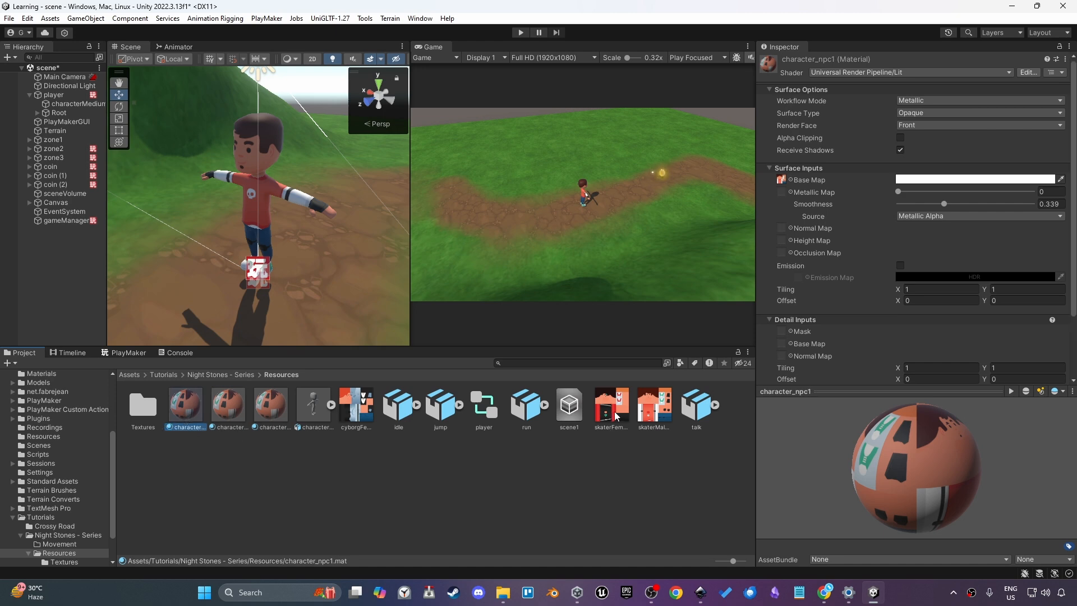
left_click_drag(617, 416, 780, 181)
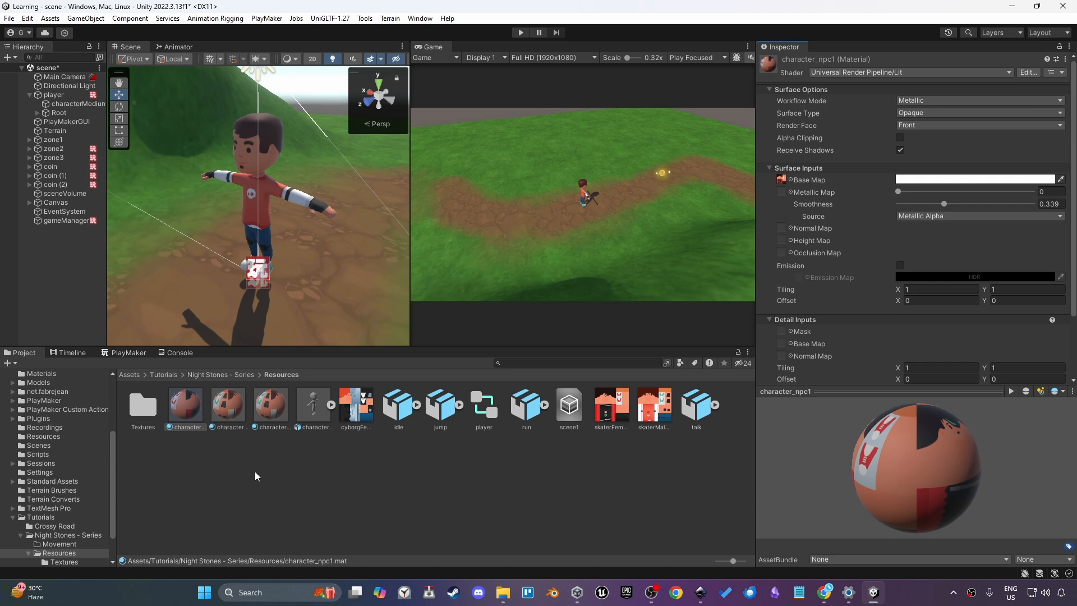
left_click(232, 425)
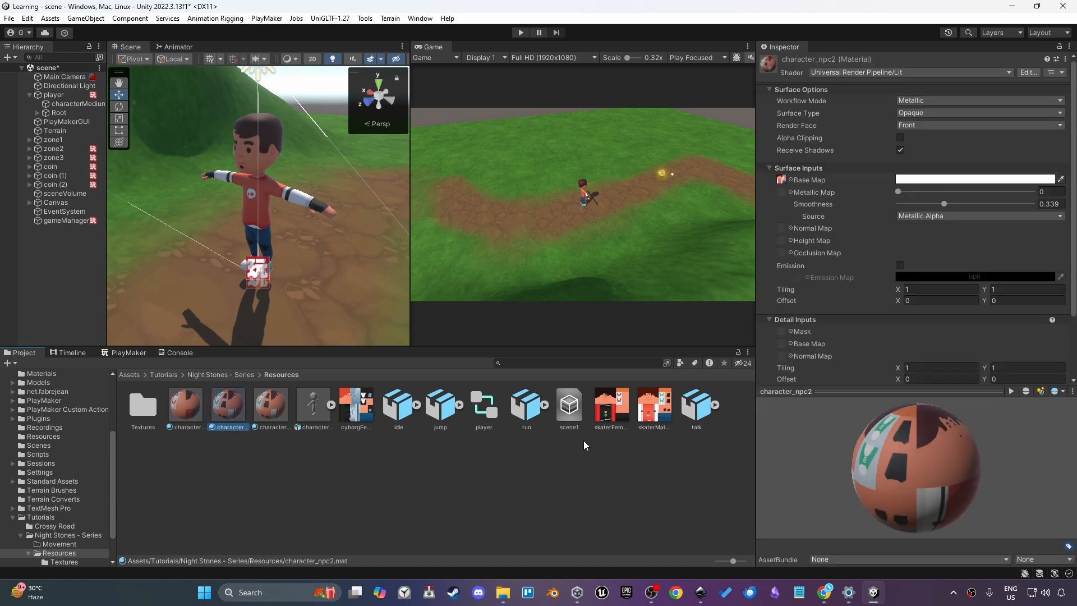
left_click_drag(352, 420, 782, 180)
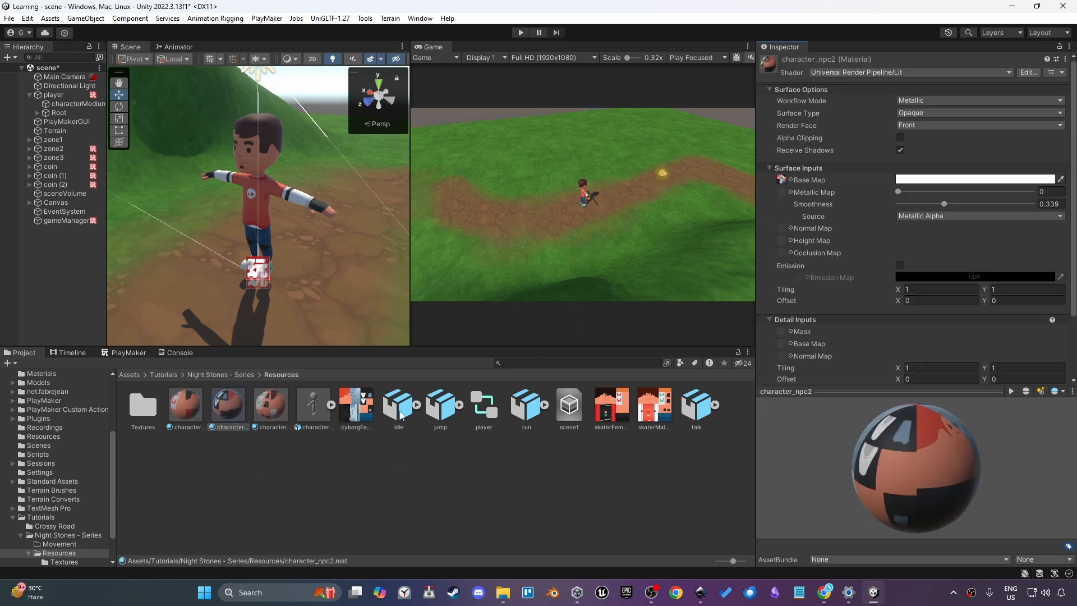
Duplicate the player object in the scene hierarchy
left_click(351, 463)
right_click_drag(335, 189, 189, 186)
scroll(189, 187, "down", 2)
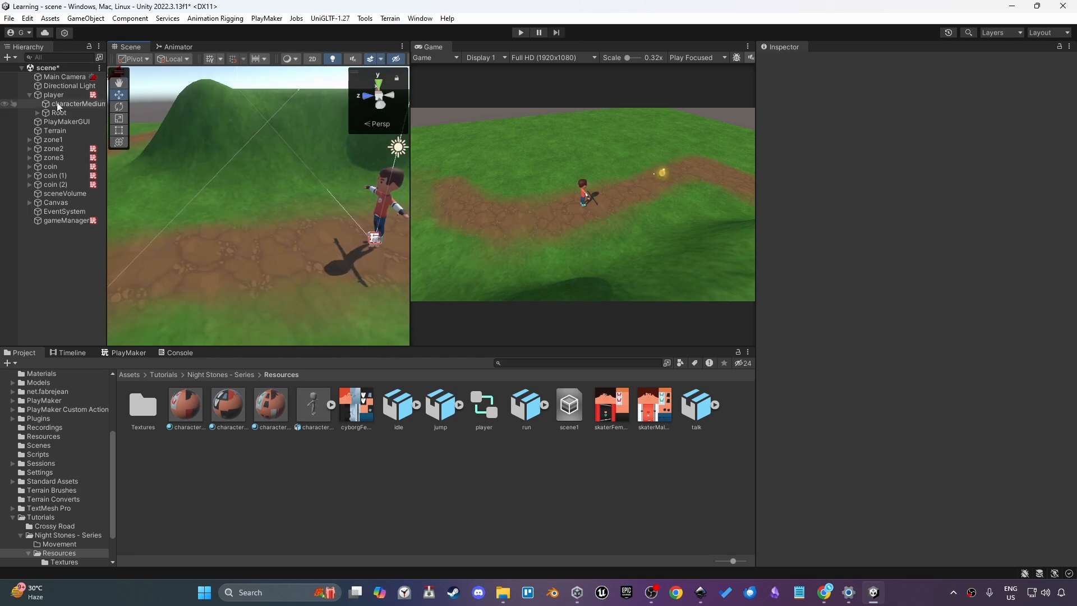
left_click(57, 96)
scroll(330, 244, "down", 3)
key("ctrl+d")
left_click_drag(307, 242, 189, 219)
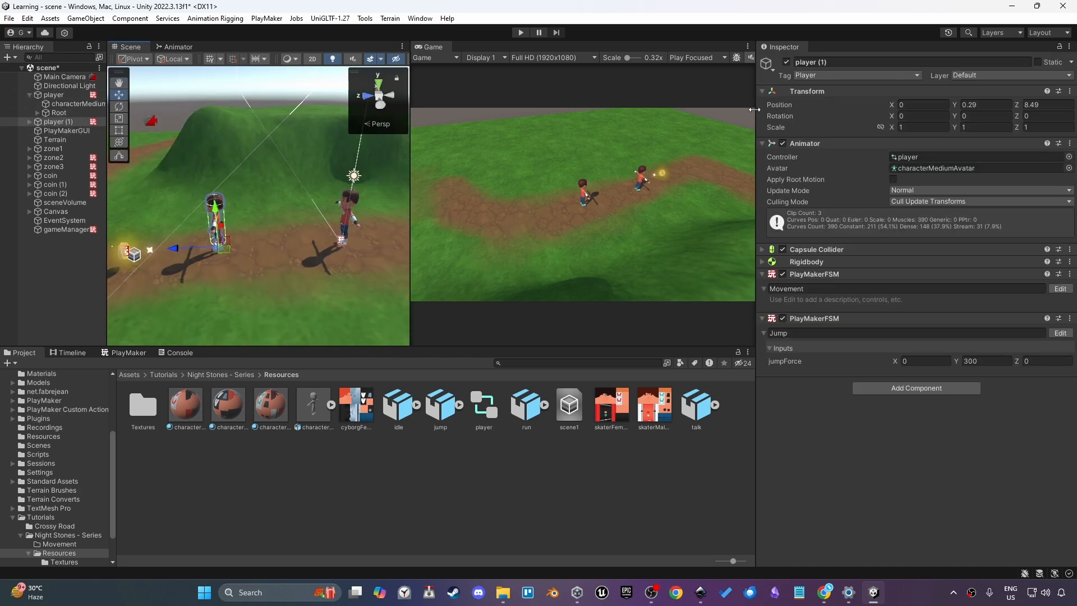
Set the duplicate's tag to Untagged and rename it npc1
left_click(808, 76)
left_click(812, 91)
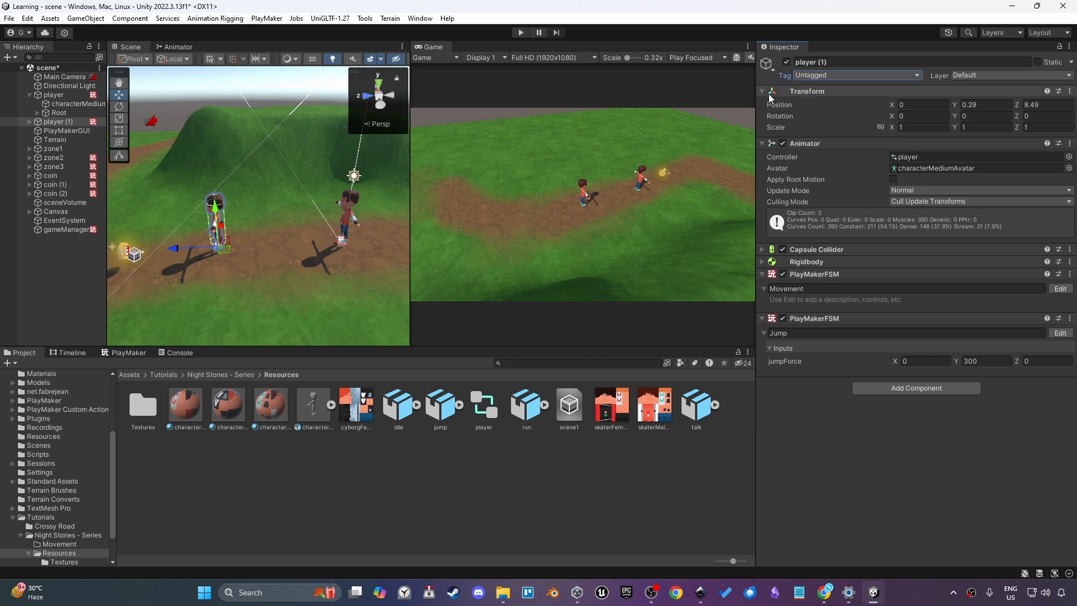
left_click(830, 61)
type("npc1")
key("Return")
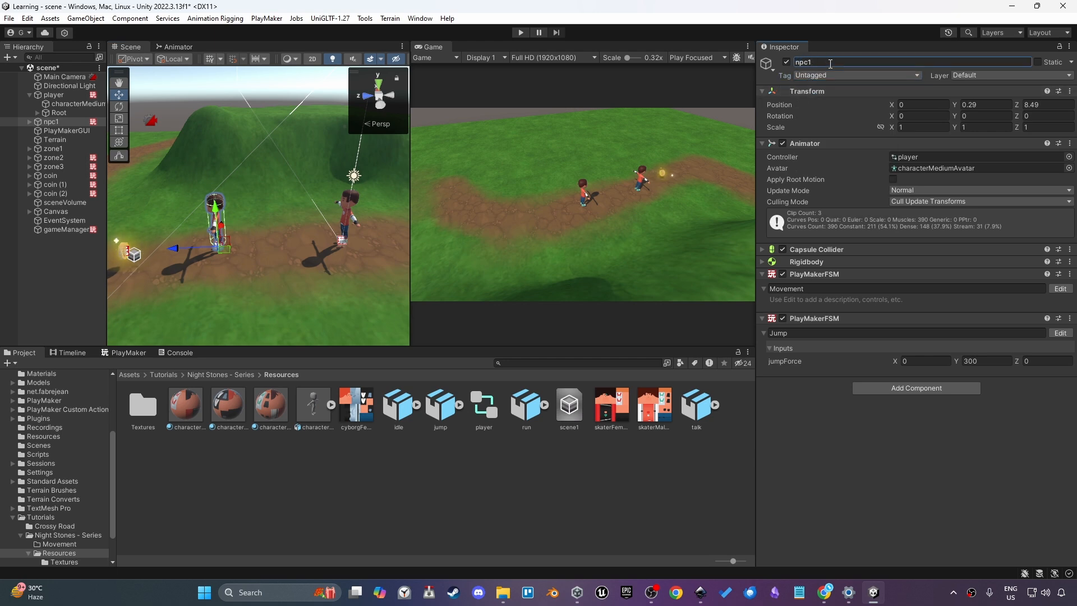
Rotate npc1 to a Y rotation of about -180 degrees
key("e")
left_click_drag(247, 248, 432, 248)
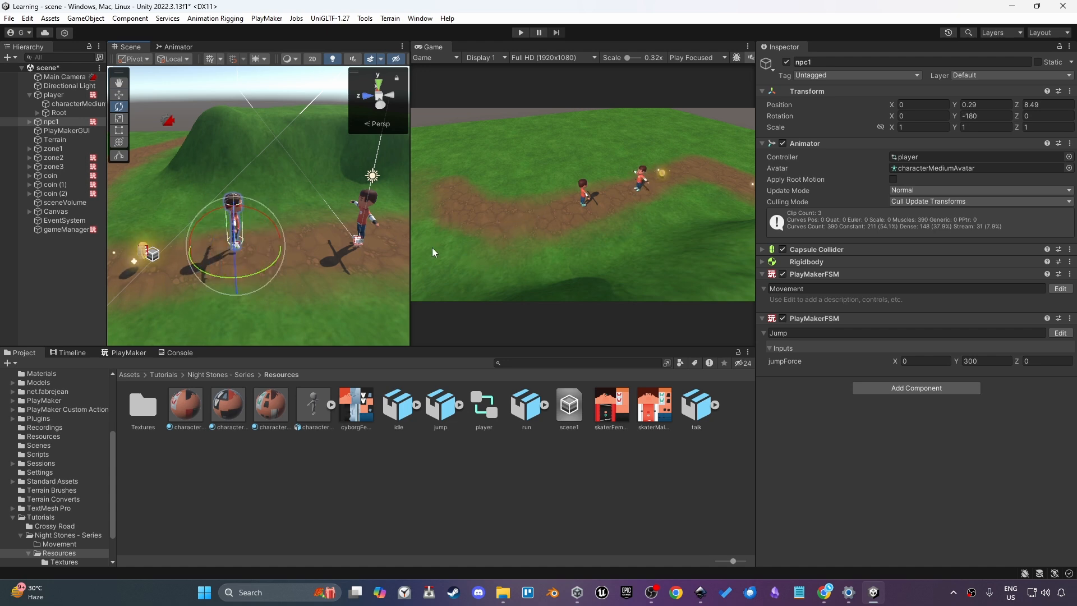
scroll(308, 257, "up", 3)
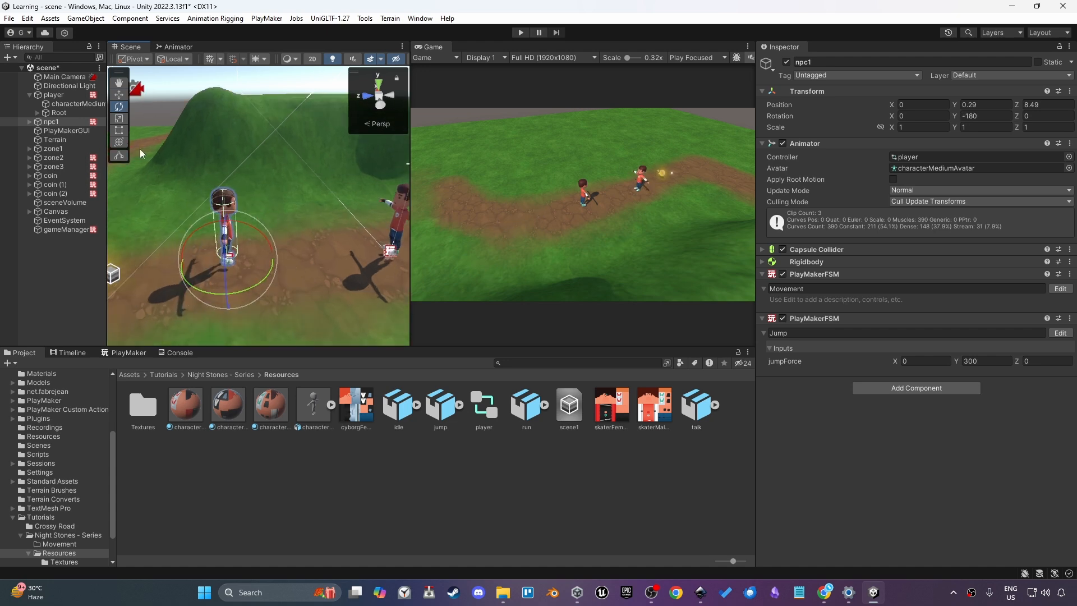
Remove both PlayMaker FSM components (Movement and Jump) from npc1
left_click(135, 353)
right_click(194, 470)
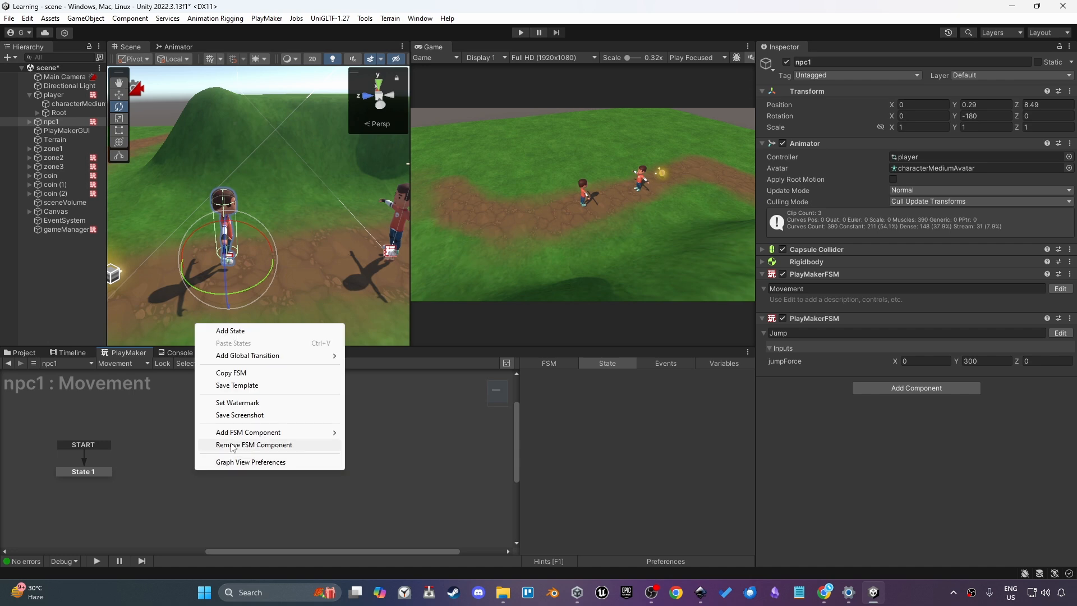
left_click(252, 445)
right_click(217, 448)
right_click(214, 469)
left_click(247, 445)
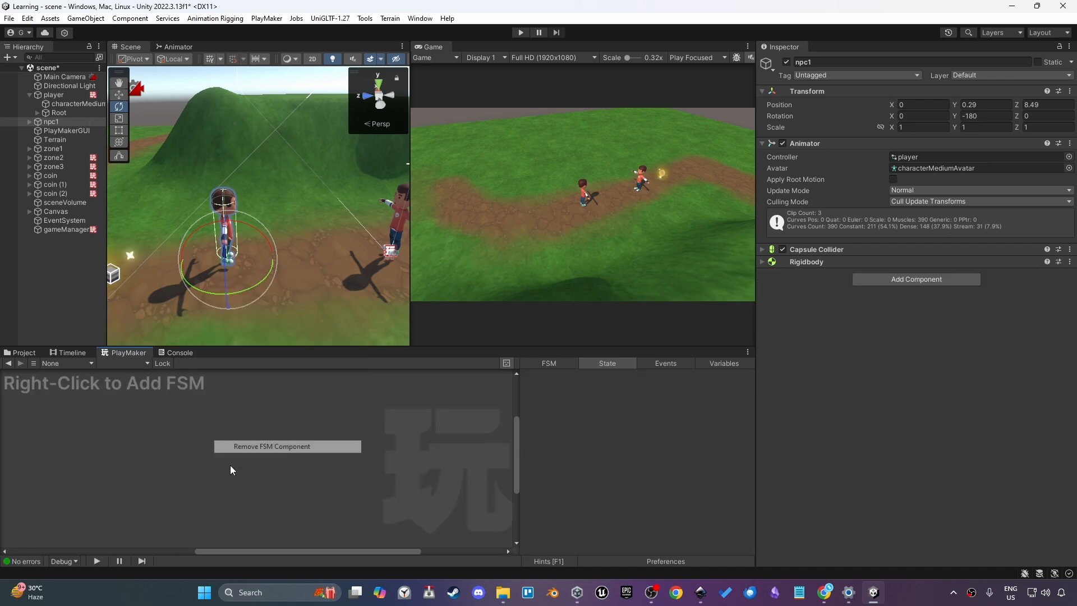
right_click(225, 490)
left_click(55, 123)
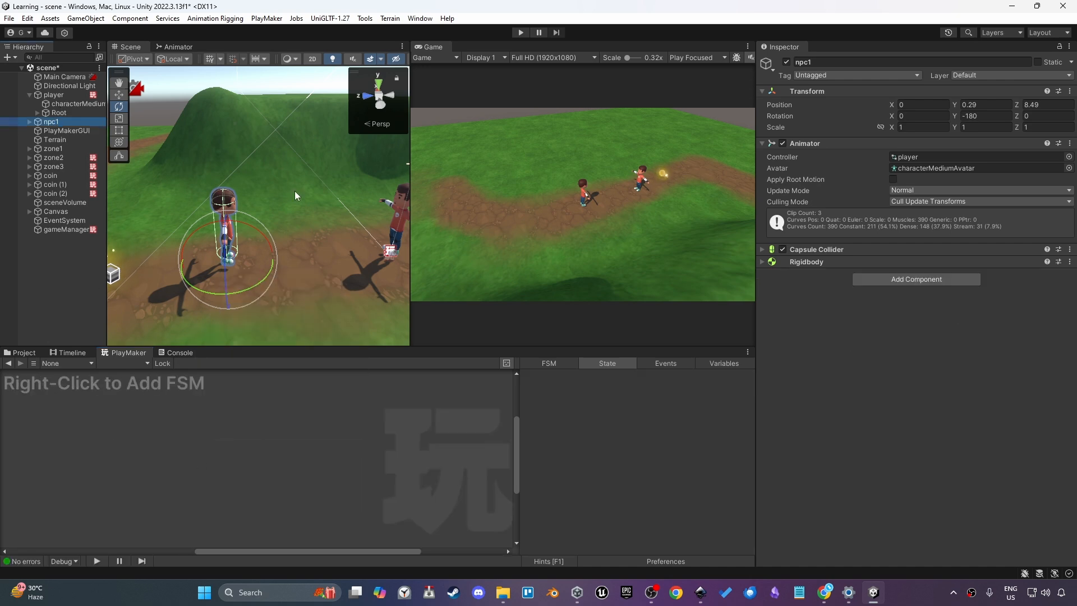
Move npc1 further along the dirt path to about X 2.6, Z 25.9, turned to about -95 degrees
middle_click_drag(321, 211, 341, 222)
key("w")
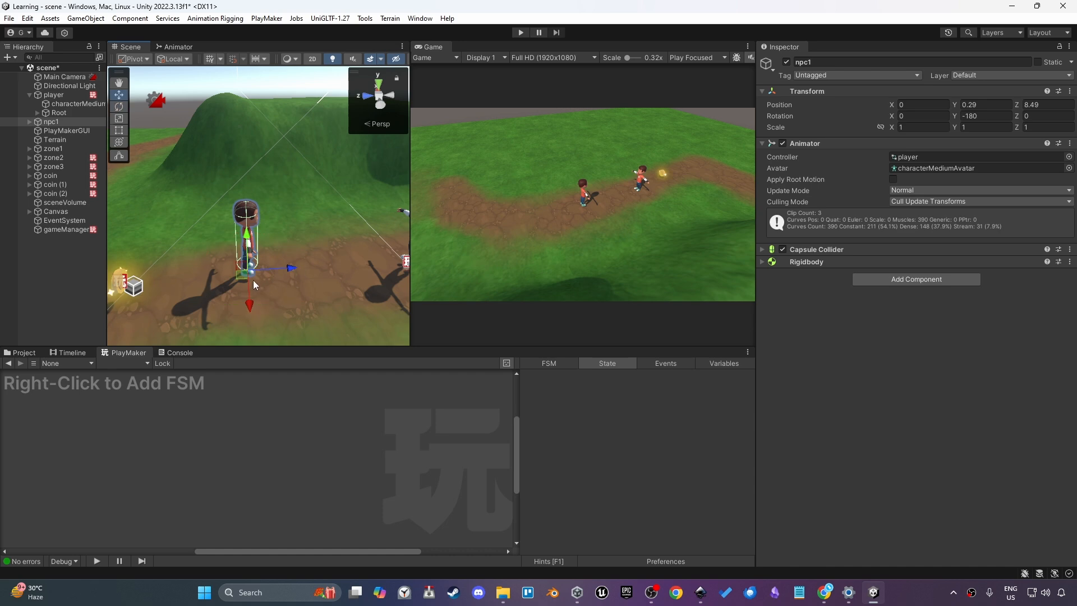
left_click_drag(253, 281, 92, 220)
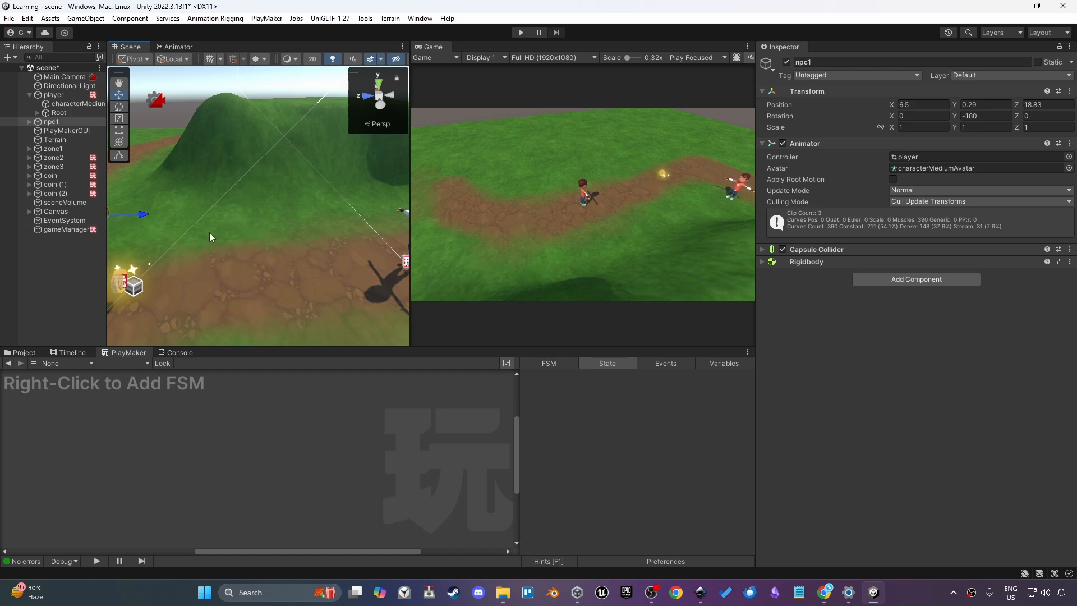
key("f")
left_click_drag(257, 278, 200, 268)
key("f")
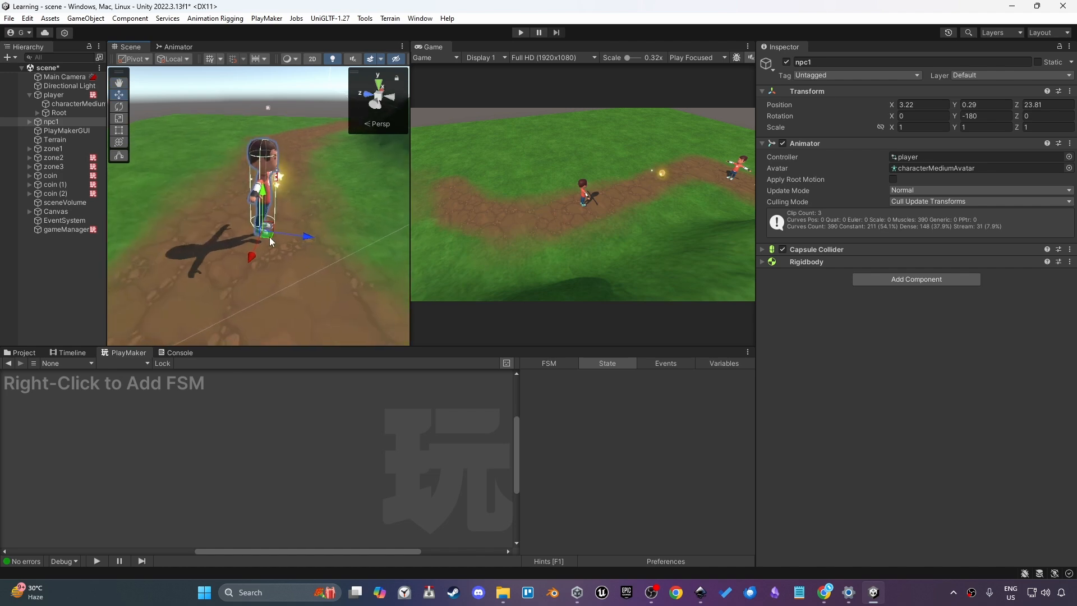
left_click_drag(269, 237, 156, 231)
key("e")
key("w")
left_click_drag(200, 196, 155, 229)
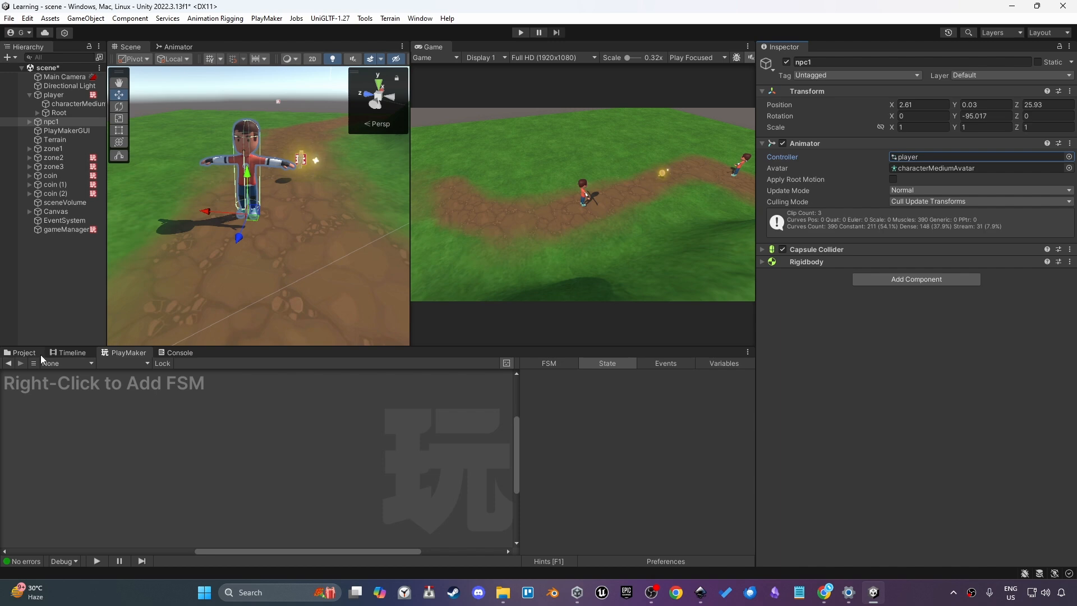
Duplicate the player animator controller and rename the copy npc
left_click(25, 353)
left_click(483, 418)
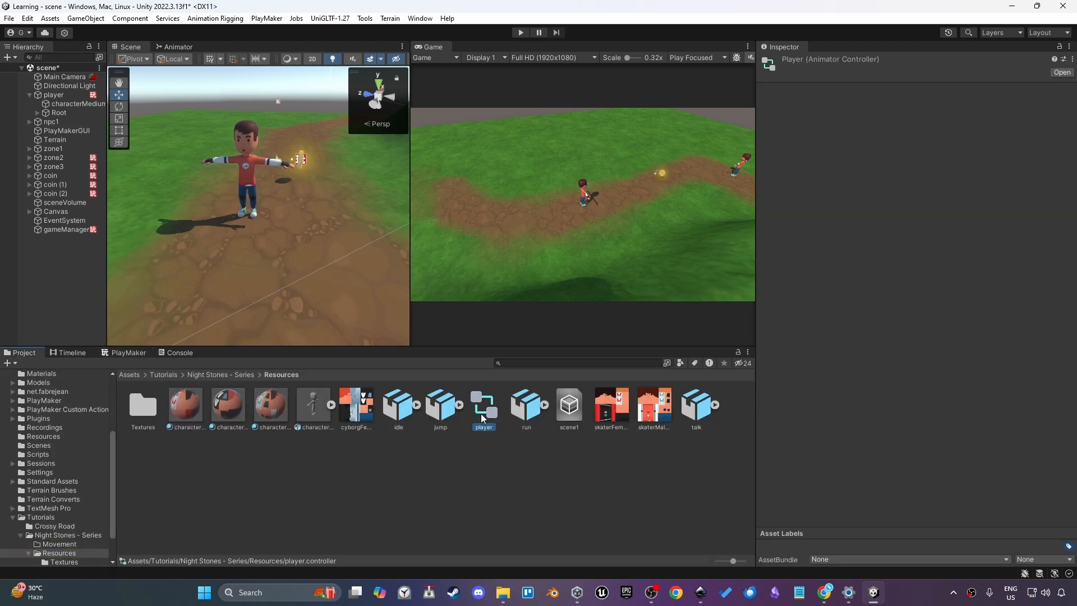
key("ctrl+d")
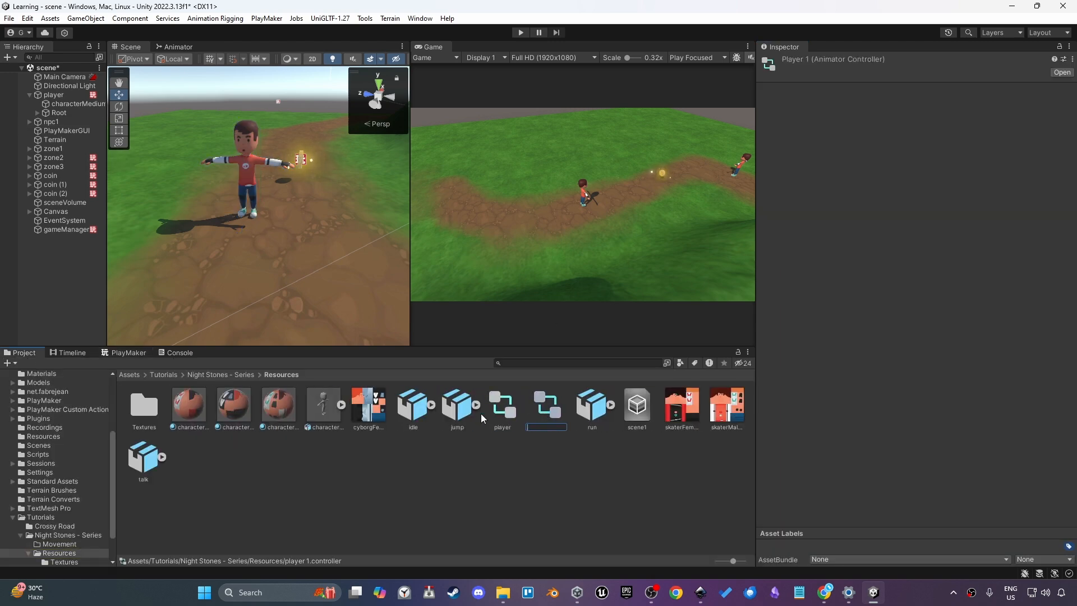
type("npc")
key("Return")
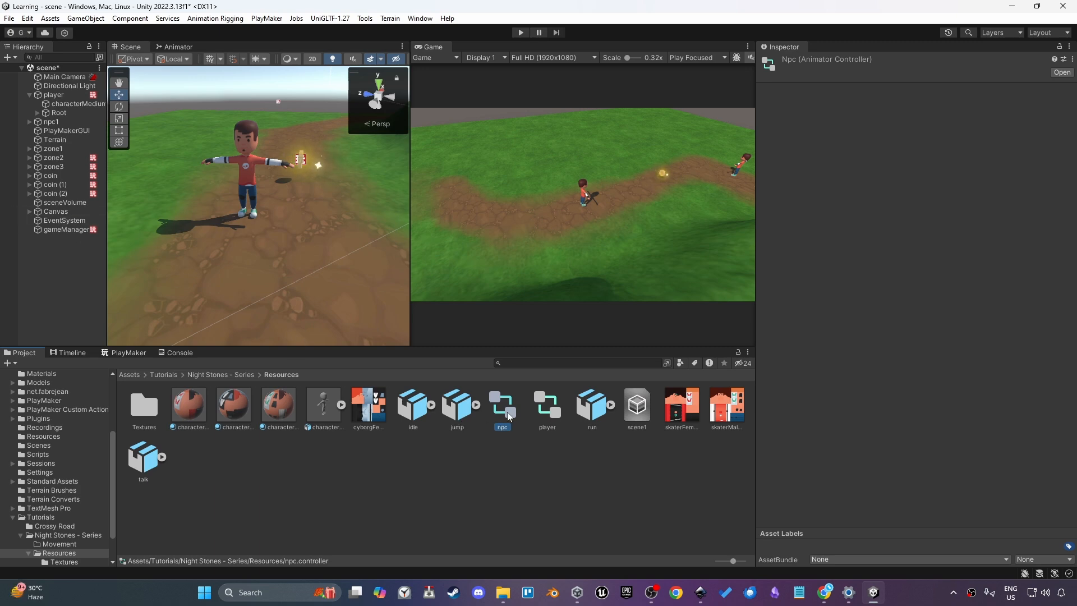
Open the npc animator controller and delete its jump state
double_click(507, 411)
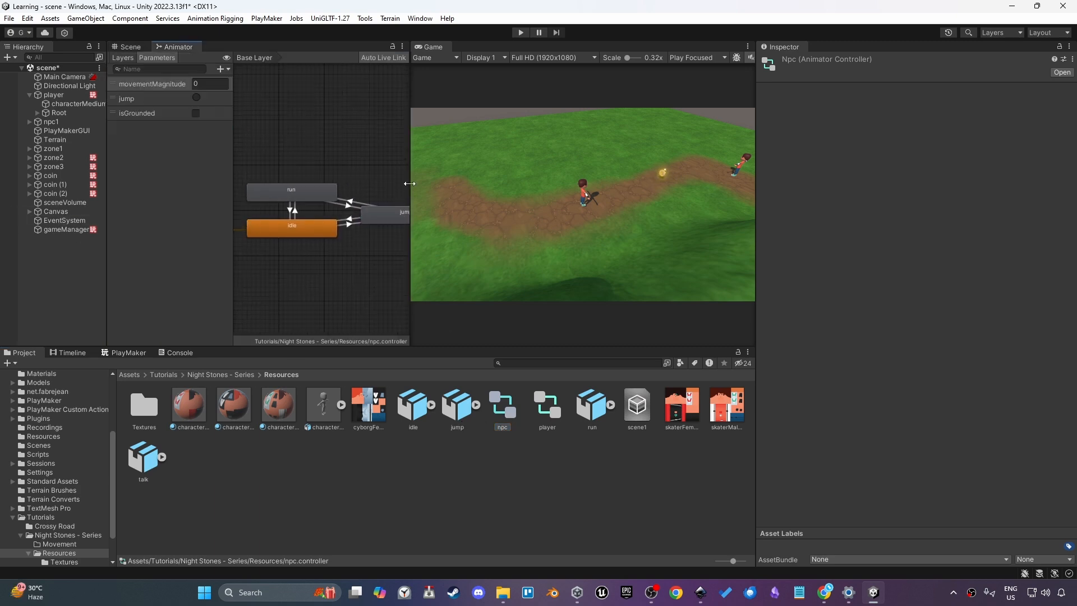
left_click_drag(409, 183, 518, 185)
left_click(424, 220)
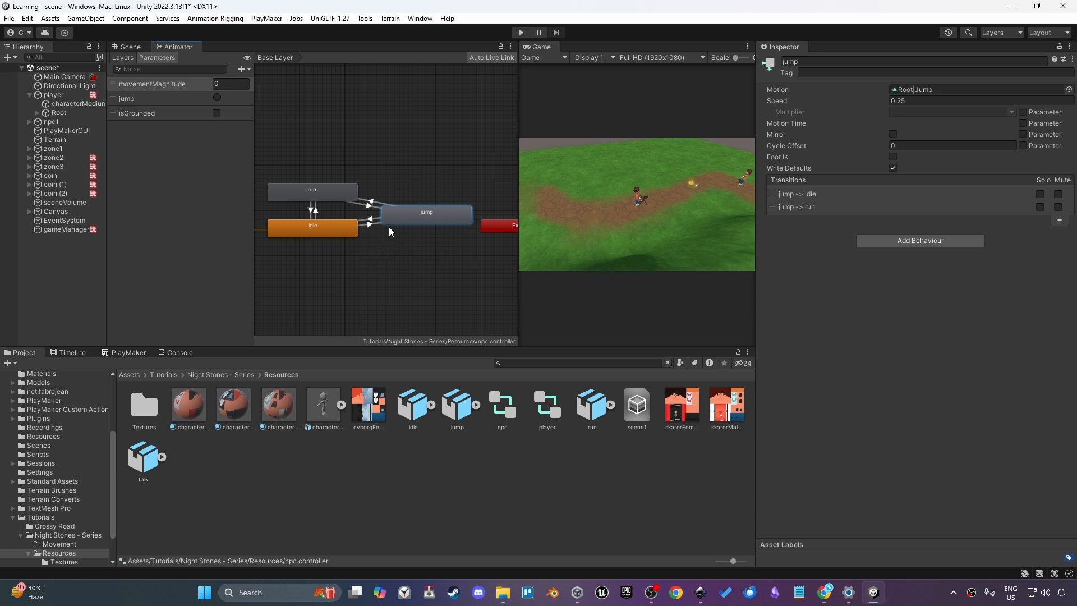
key("Delete")
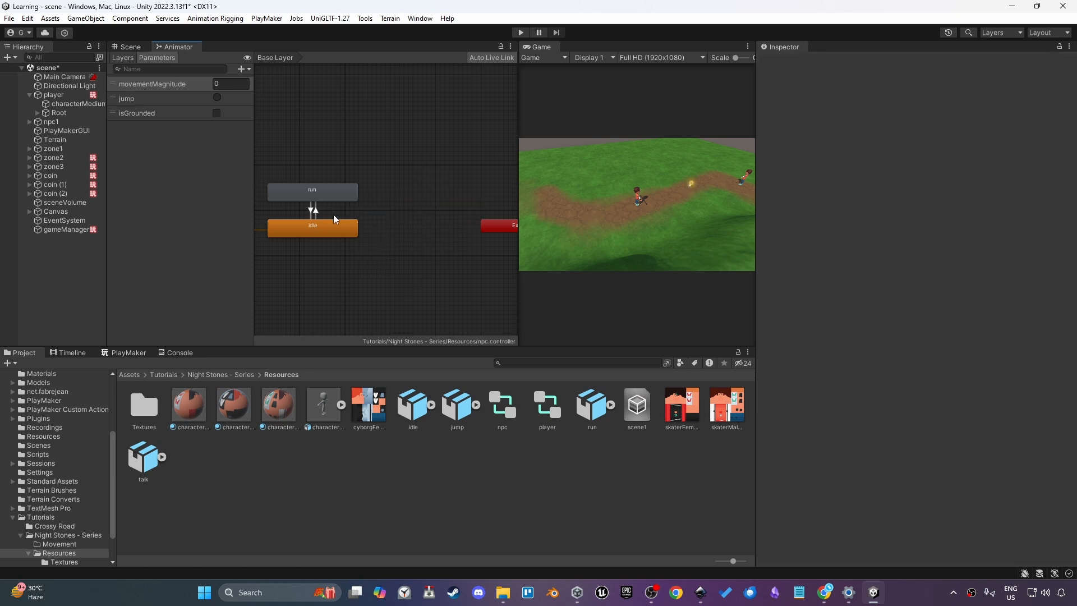
Assign the Walk animation clip as the motion of the run state
left_click(336, 197)
left_click(344, 153)
middle_click_drag(323, 212, 389, 281)
scroll(400, 197, "up", 3)
left_click(400, 197)
scroll(405, 171, "down", 4)
scroll(398, 247, "up", 4)
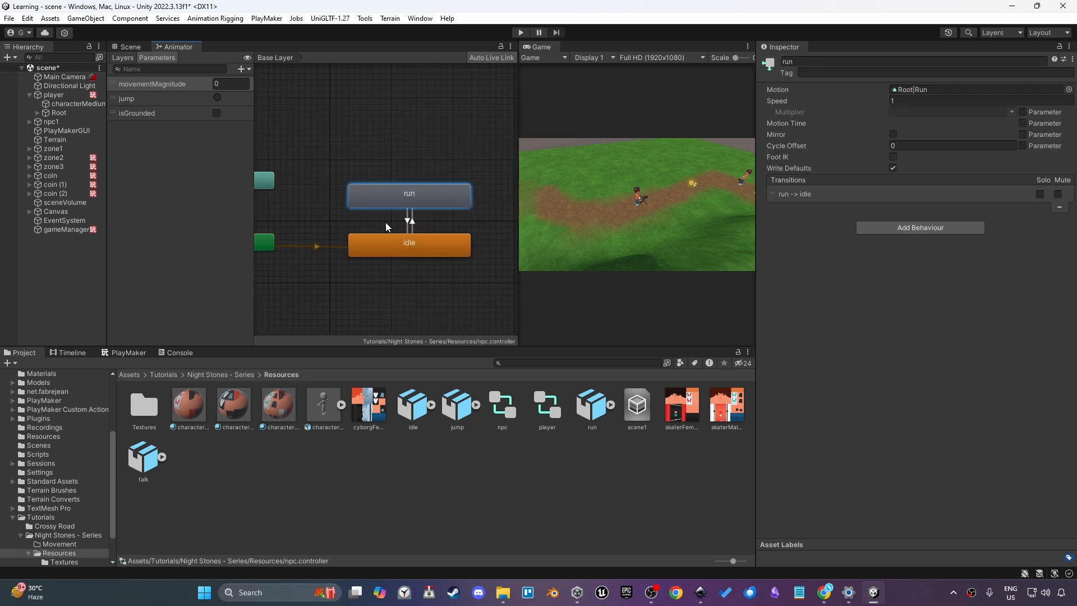
left_click_drag(425, 209, 420, 215)
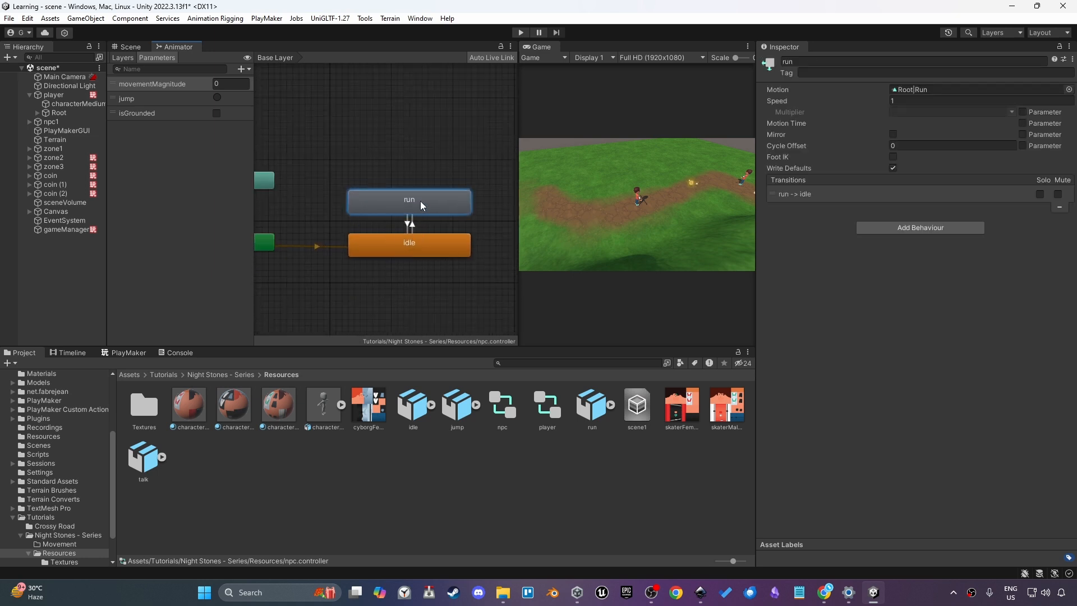
left_click(419, 159)
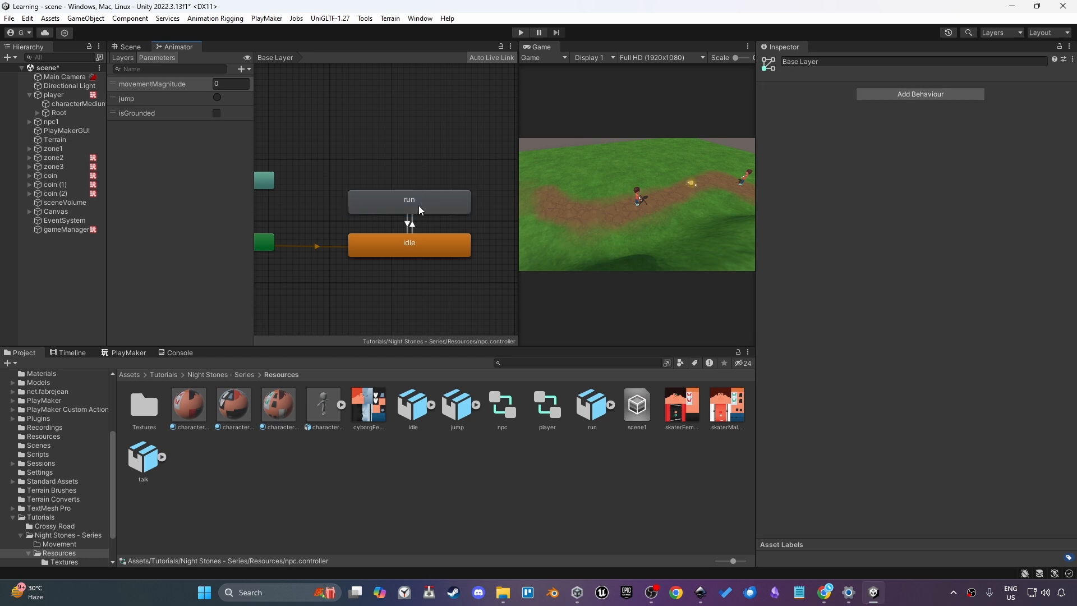
left_click(420, 204)
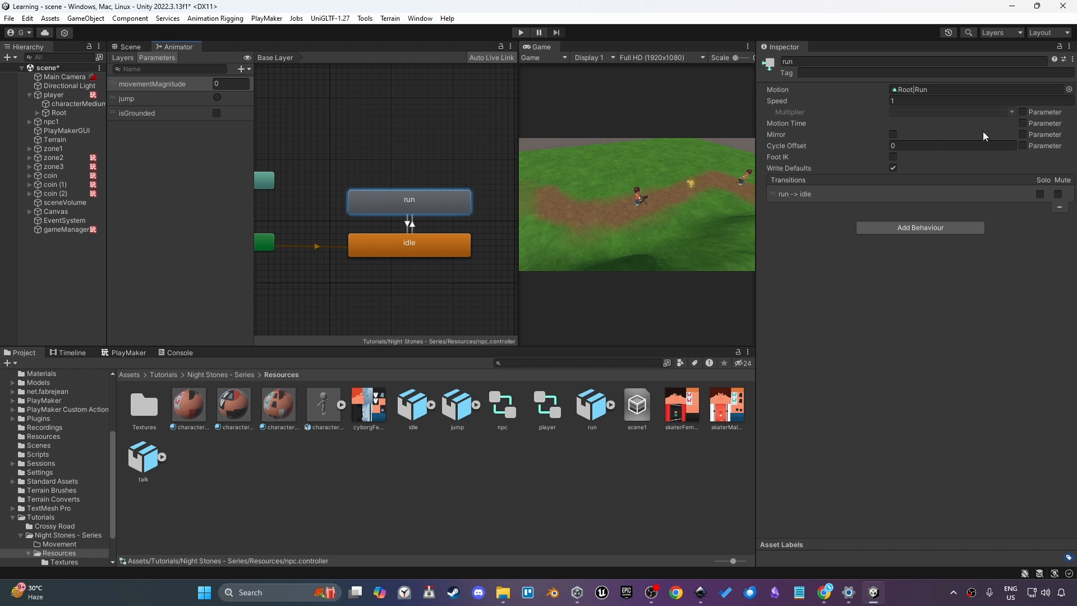
left_click(1069, 89)
type("walk")
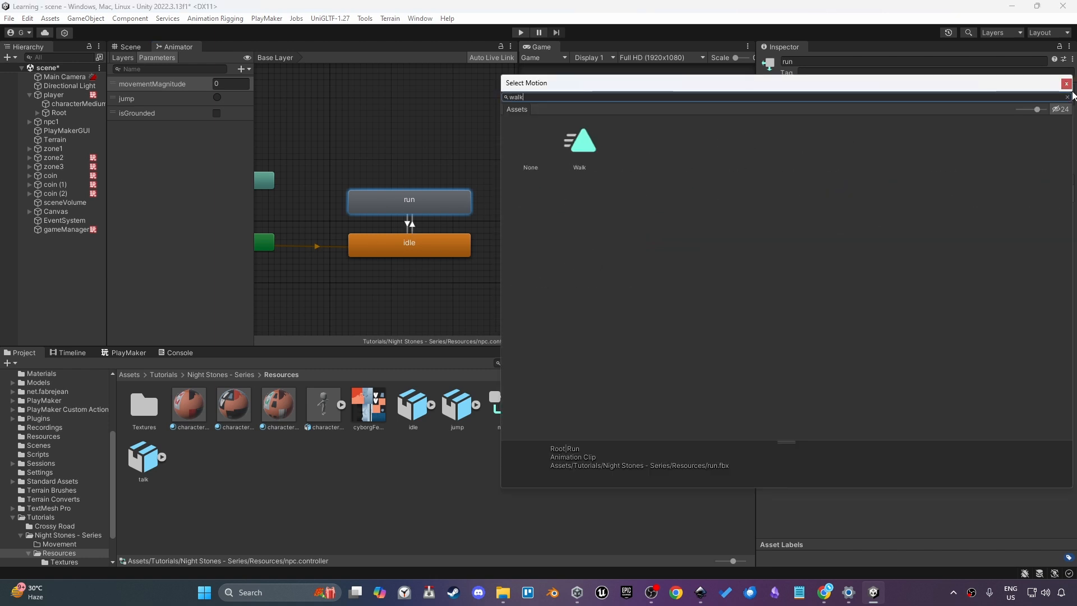
left_click(589, 159)
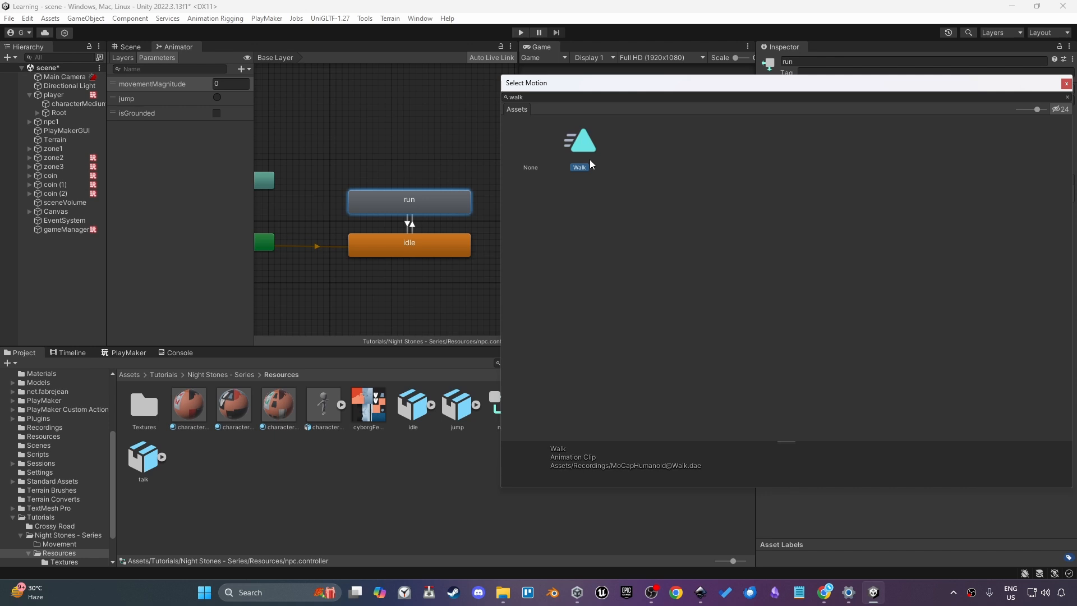
double_click(581, 152)
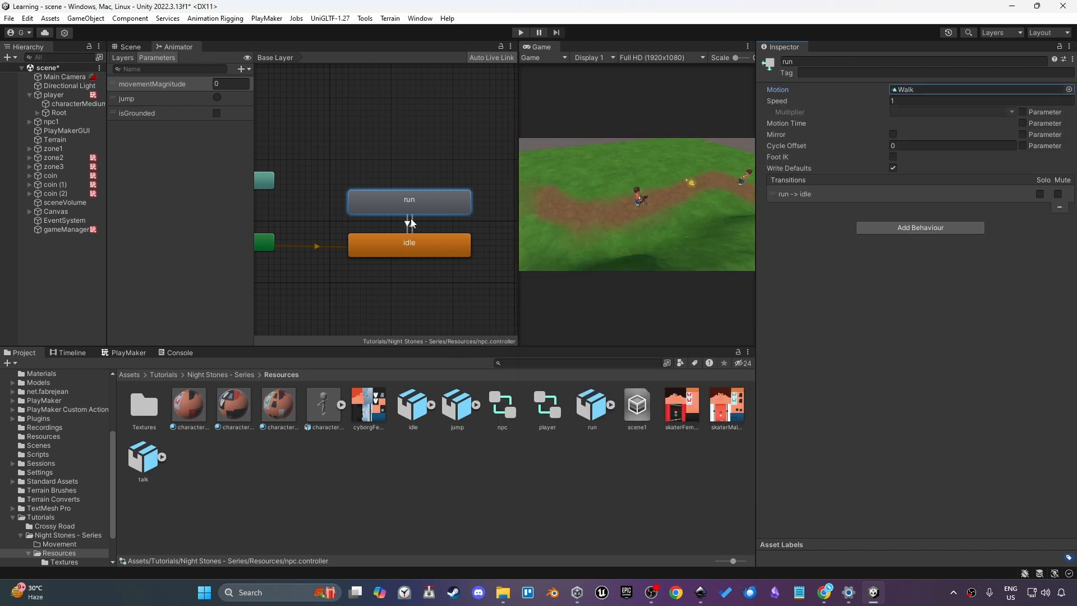
Delete the movementMagnitude, jump and isGrounded parameters from the controller
left_click(187, 85)
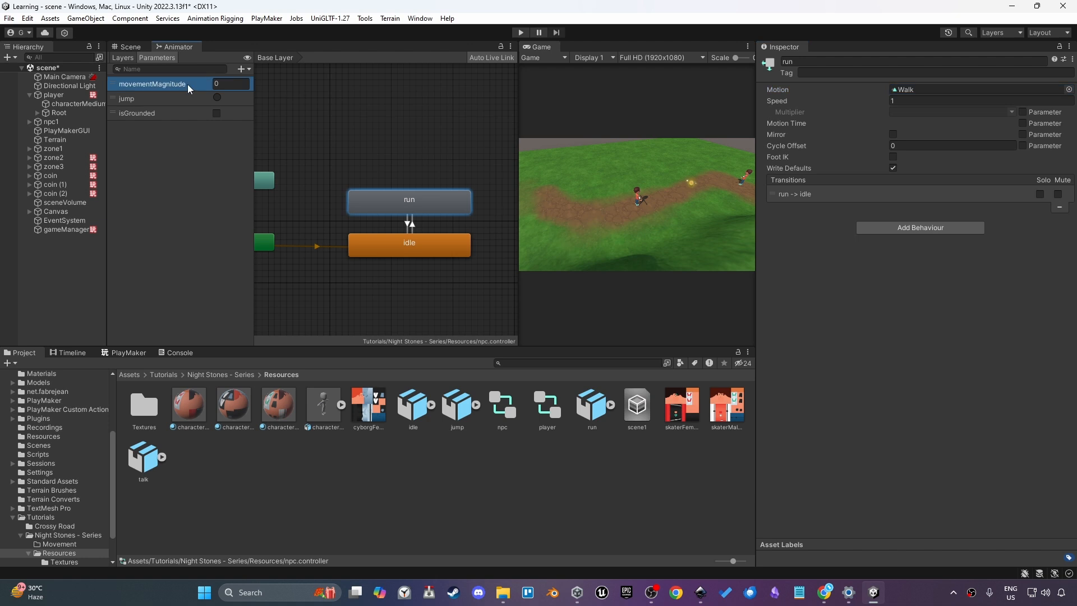
right_click(187, 86)
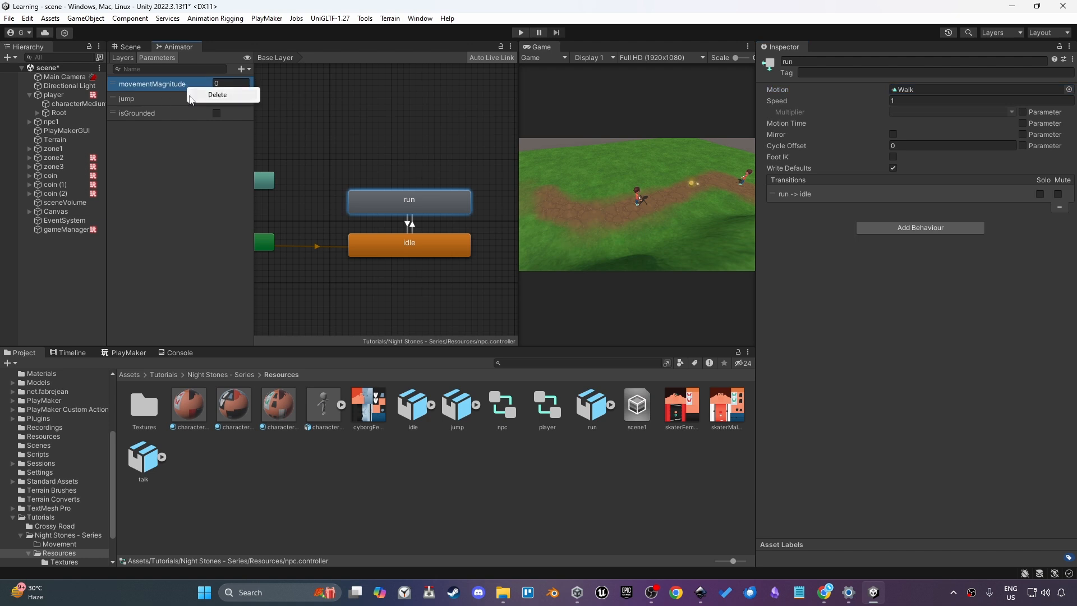
left_click(216, 95)
key("Return")
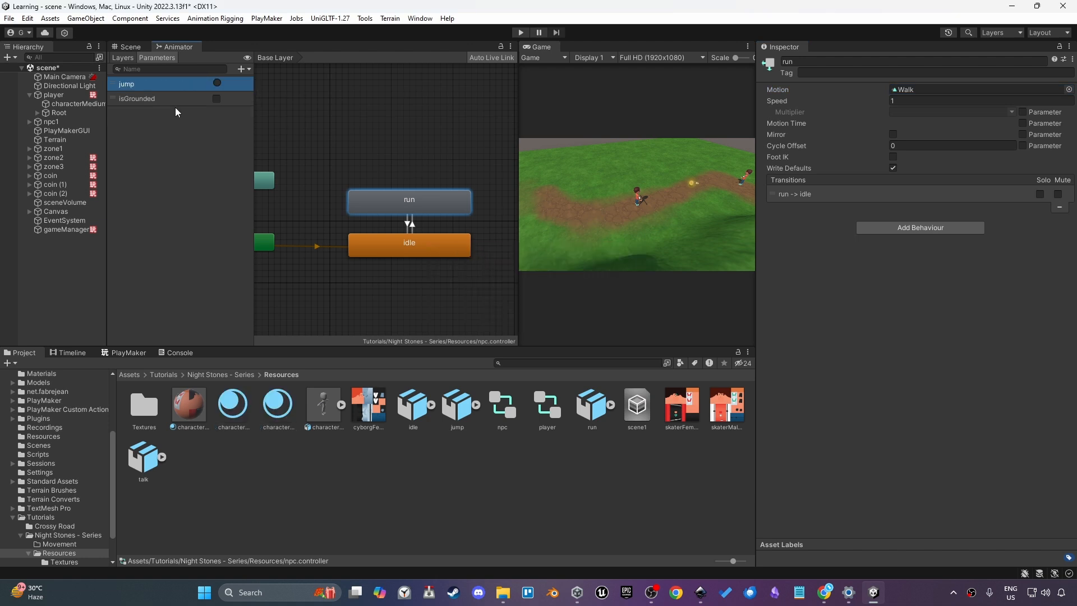
right_click(164, 87)
left_click(187, 97)
right_click(181, 87)
left_click(205, 96)
Add a Bool parameter named walking
left_click(241, 69)
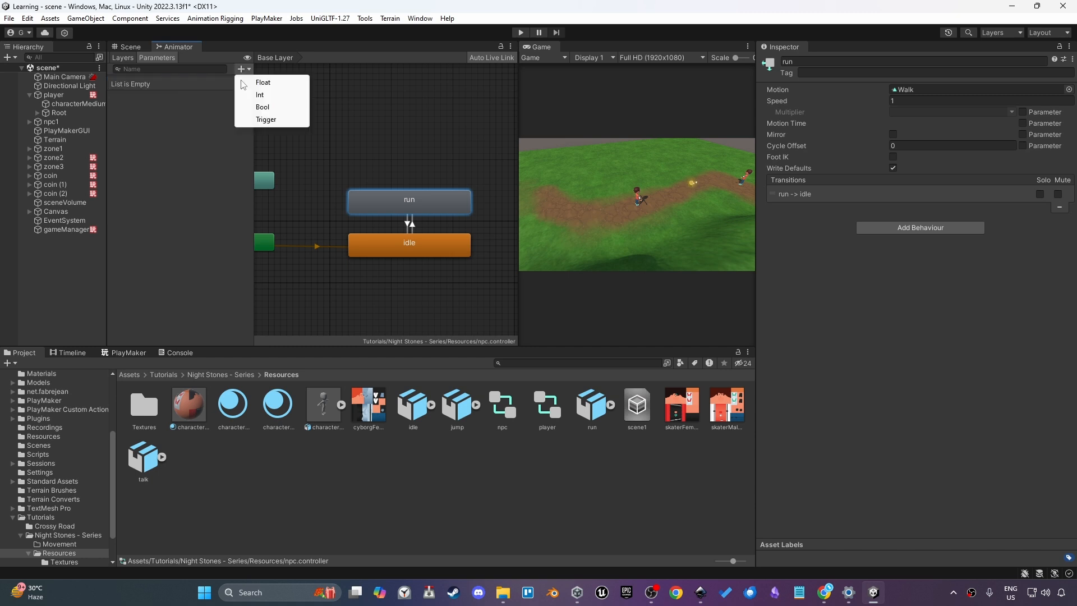
left_click(255, 104)
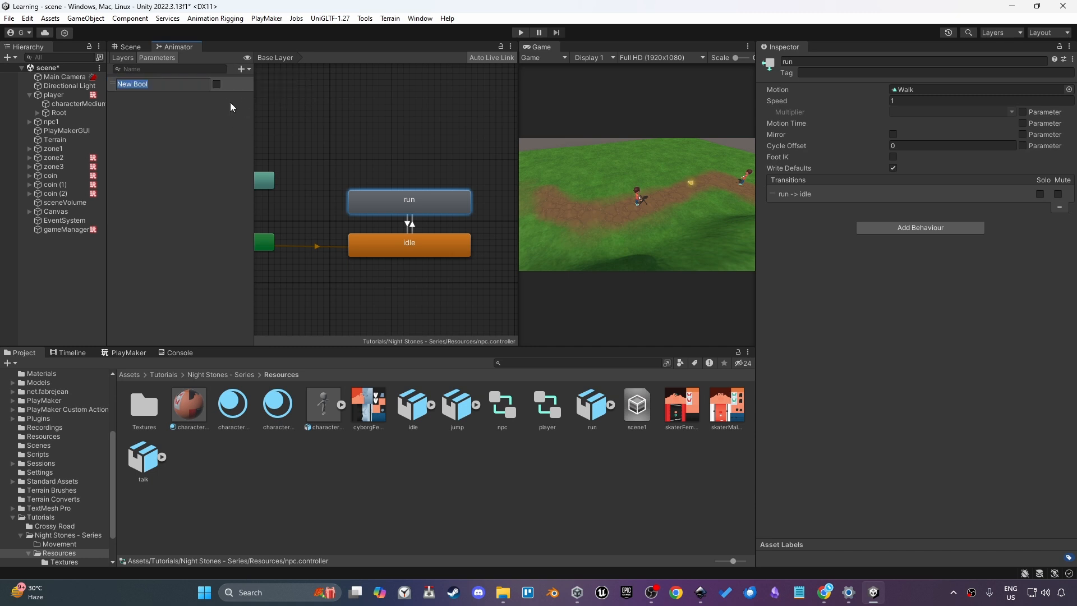
type("walking")
key("Return")
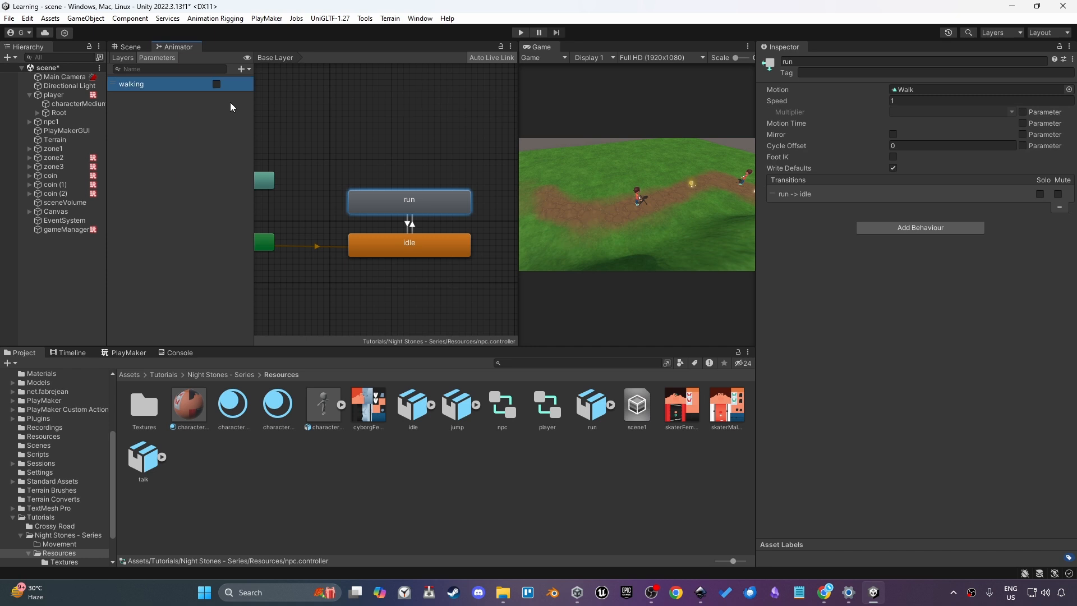
Rename the run state to walk
left_click(398, 207)
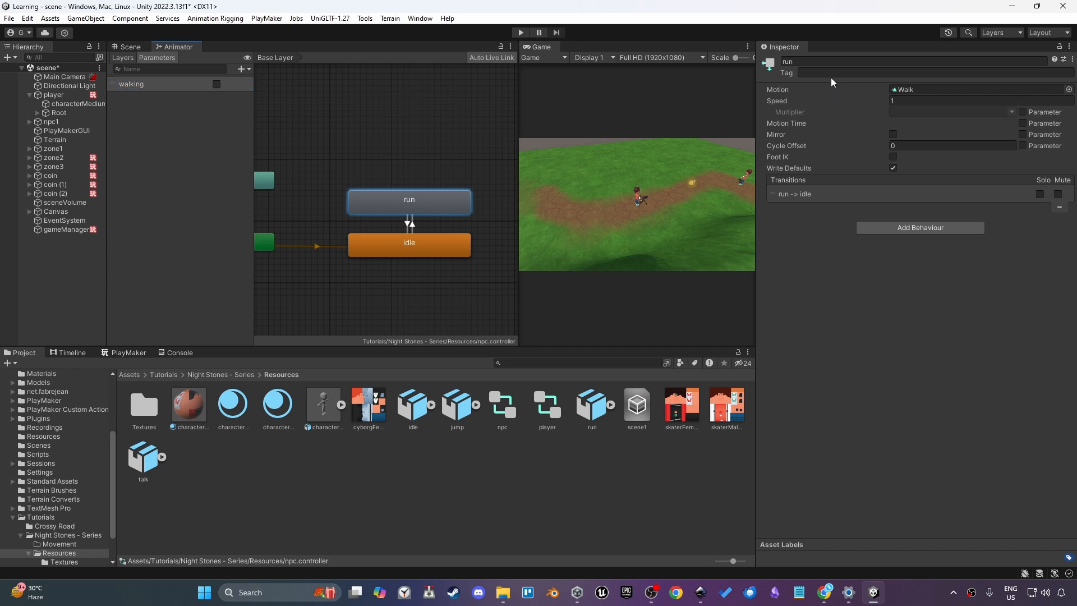
left_click(802, 61)
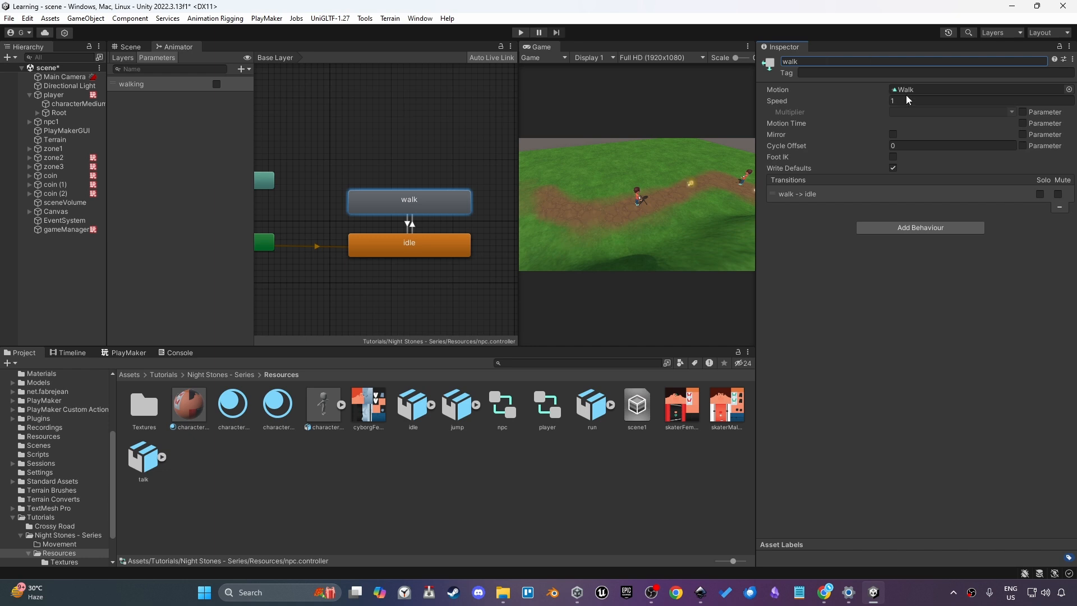
Set the idle-to-walk transition condition to walking being true
left_click(412, 228)
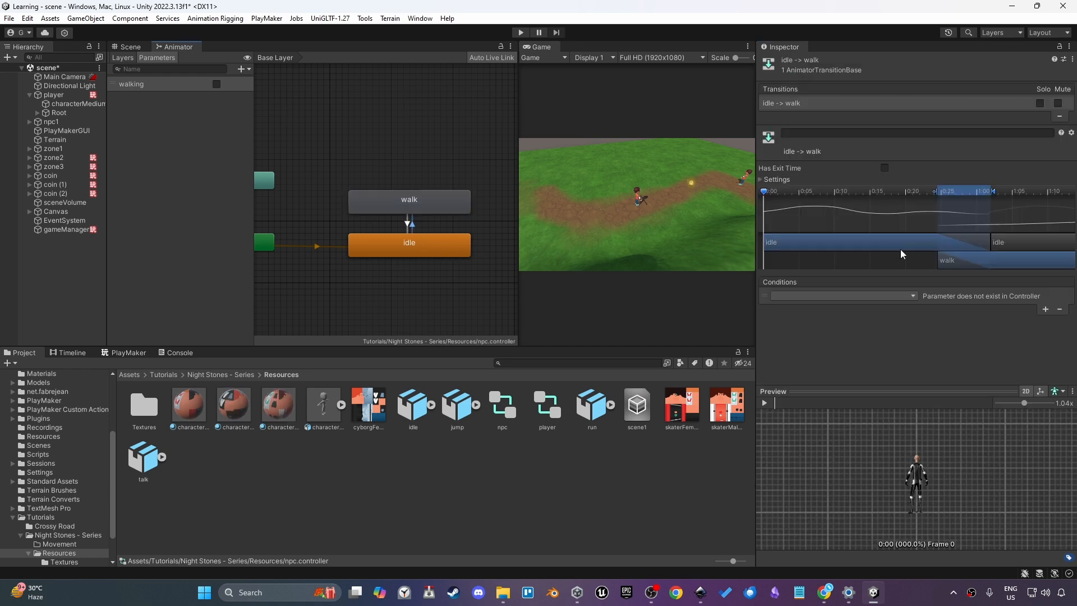
left_click(828, 296)
left_click(812, 322)
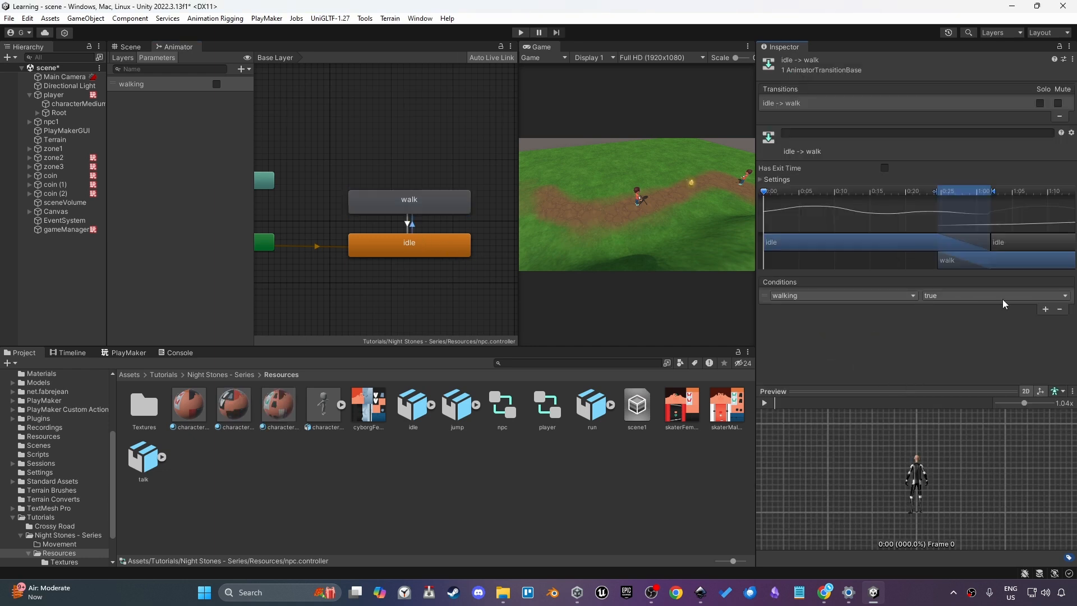
Set the walk-to-idle transition condition to walking being false
left_click(407, 224)
left_click(852, 294)
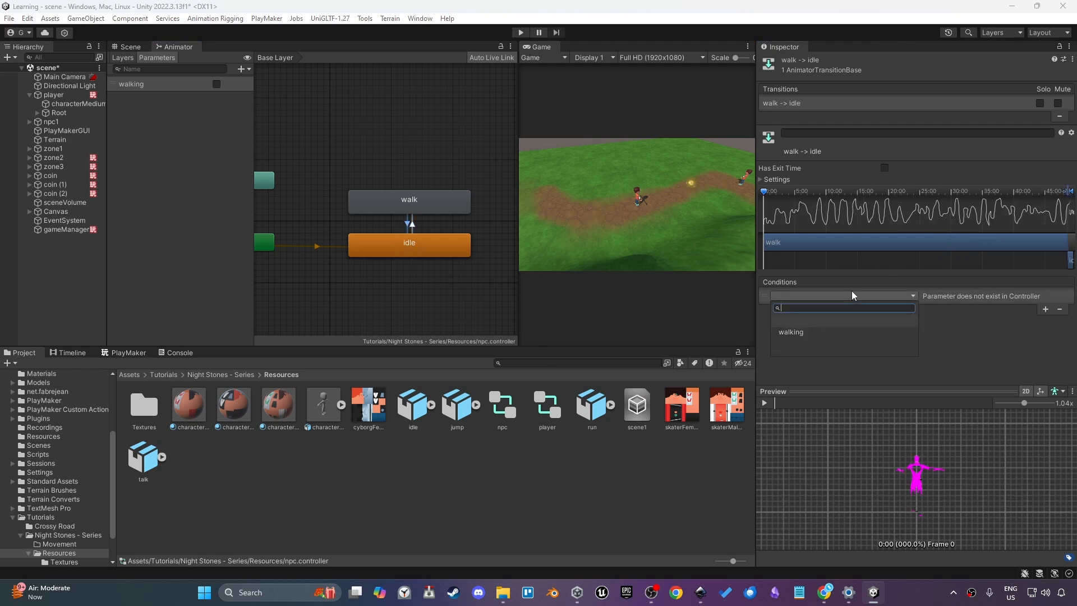
left_click(811, 332)
left_click(930, 296)
left_click(965, 319)
Apply the character_npc1 material to npc1's characterMedium mesh in the scene
left_click(386, 244)
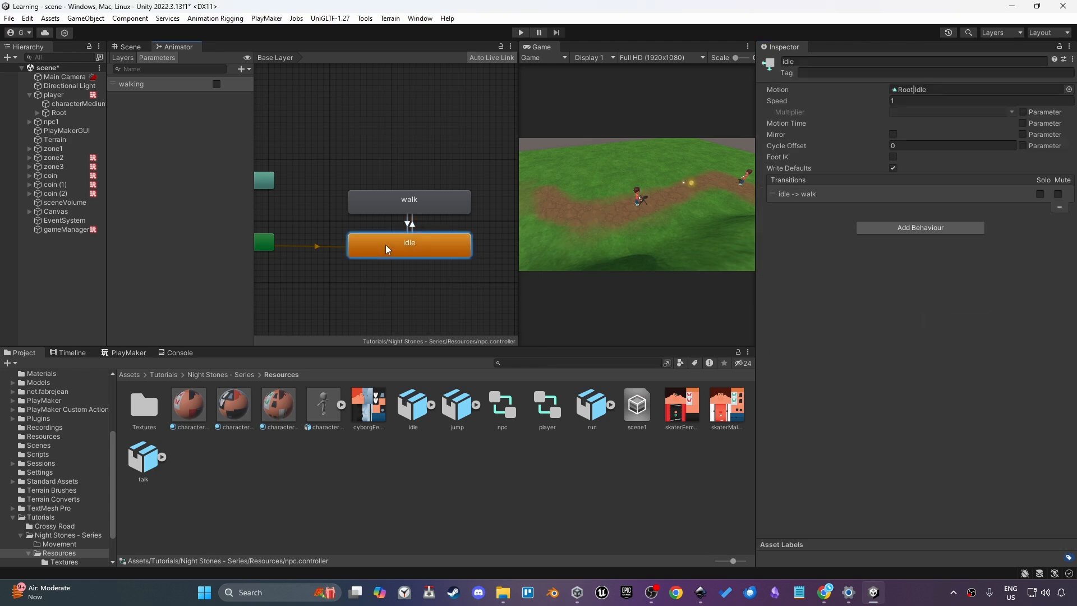
left_click(410, 209)
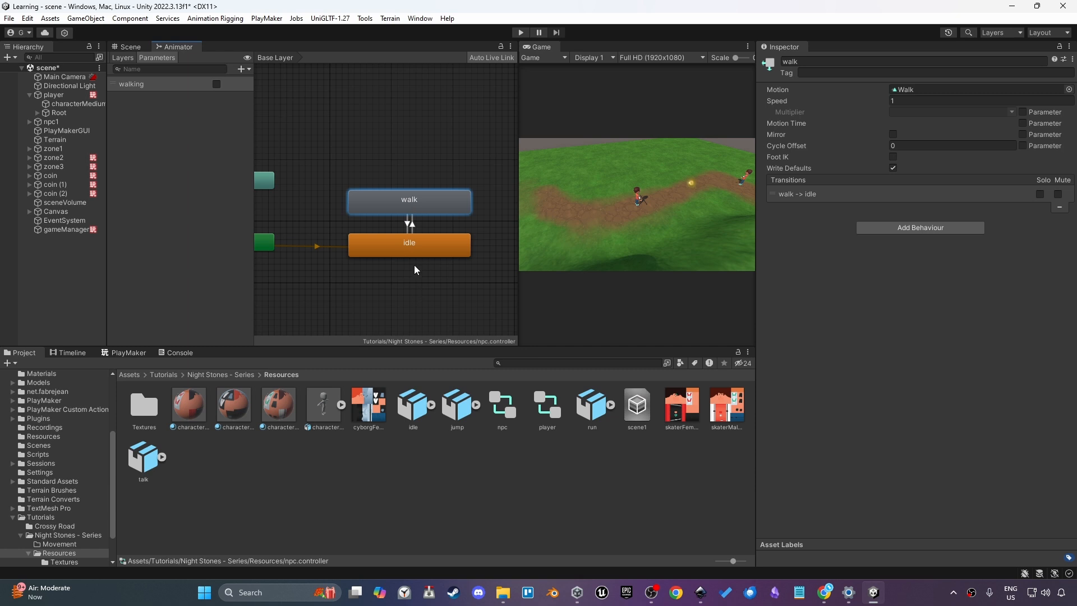
left_click(368, 288)
left_click(127, 46)
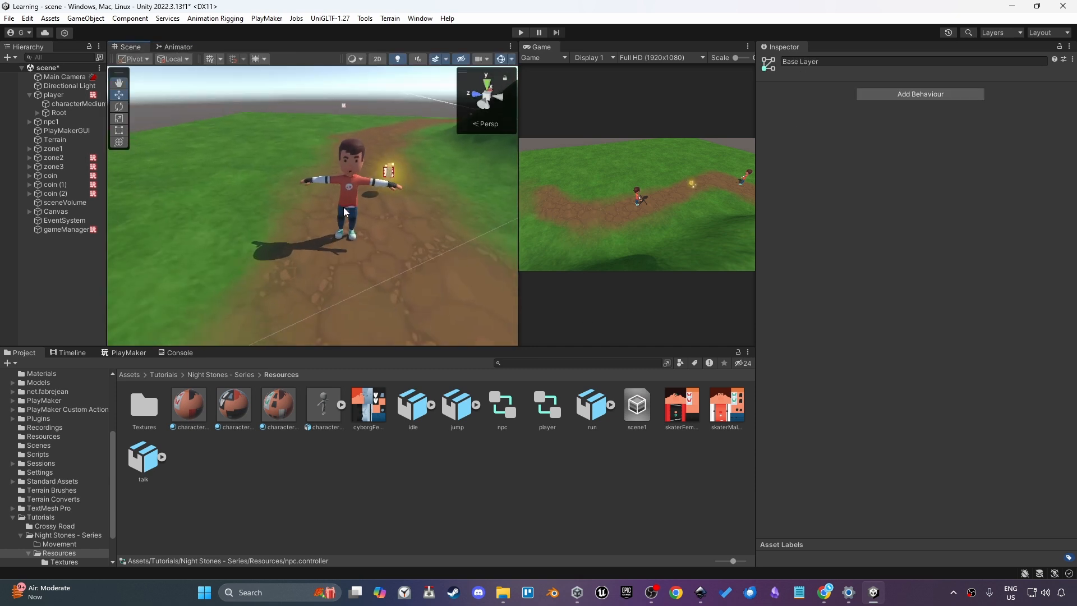
mouse_move(334, 226)
right_mouse_down()
mouse_move(671, 224)
mouse_move(315, 229)
mouse_move(332, 213)
right_mouse_up()
left_click(333, 216)
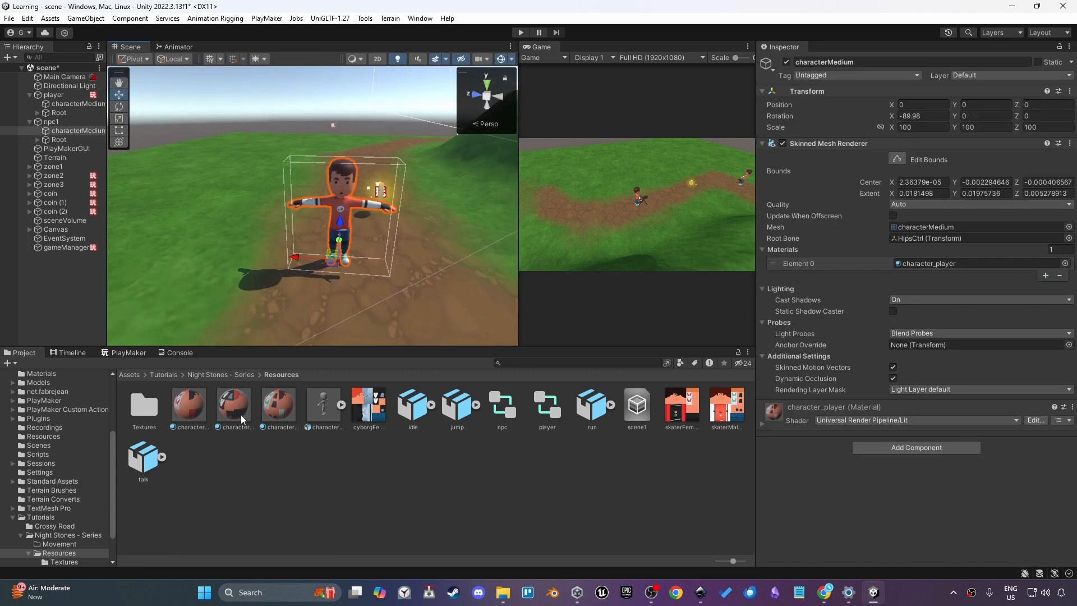
left_click_drag(241, 419, 338, 194)
left_click_drag(191, 411, 346, 221)
Nudge npc1's character mesh slightly upward to about Y 0.09 and select npc1
scroll(301, 201, "up", 3)
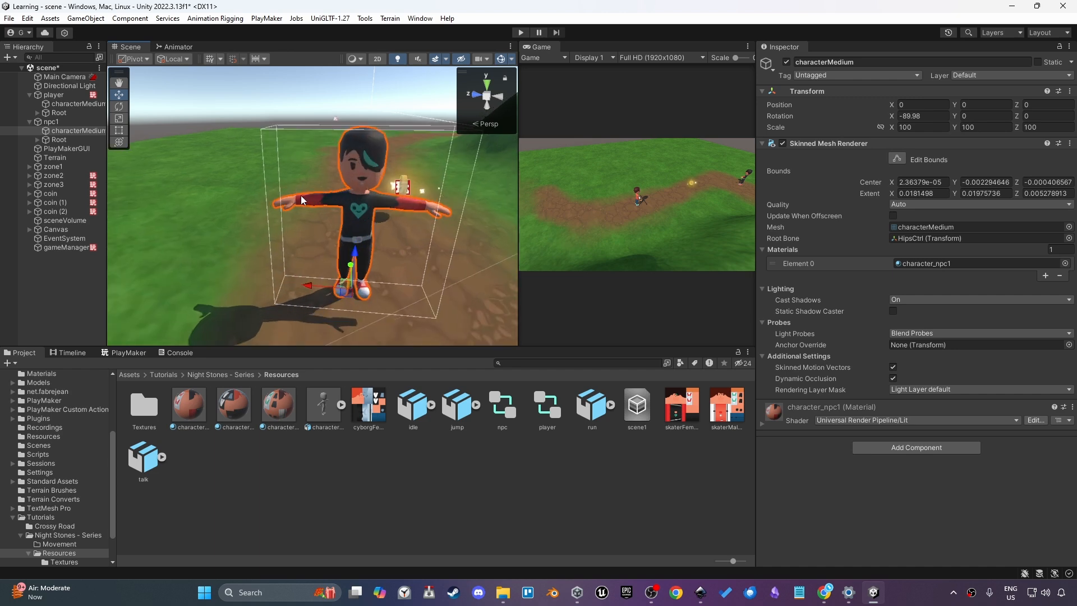
middle_click_drag(301, 197, 277, 198)
scroll(278, 198, "down", 3)
left_click_drag(311, 215, 325, 210)
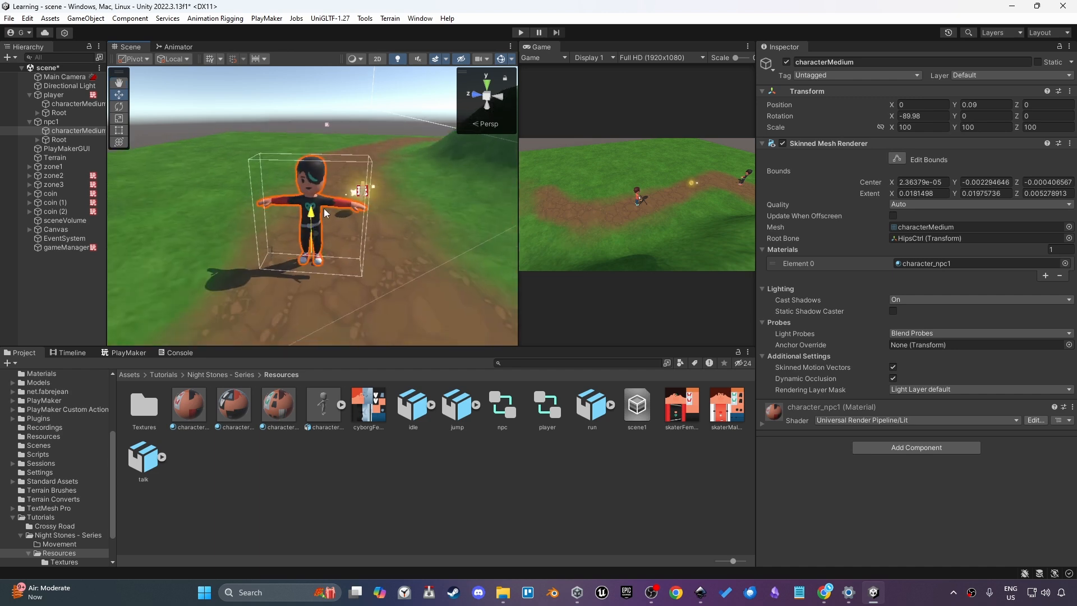
left_click(337, 242)
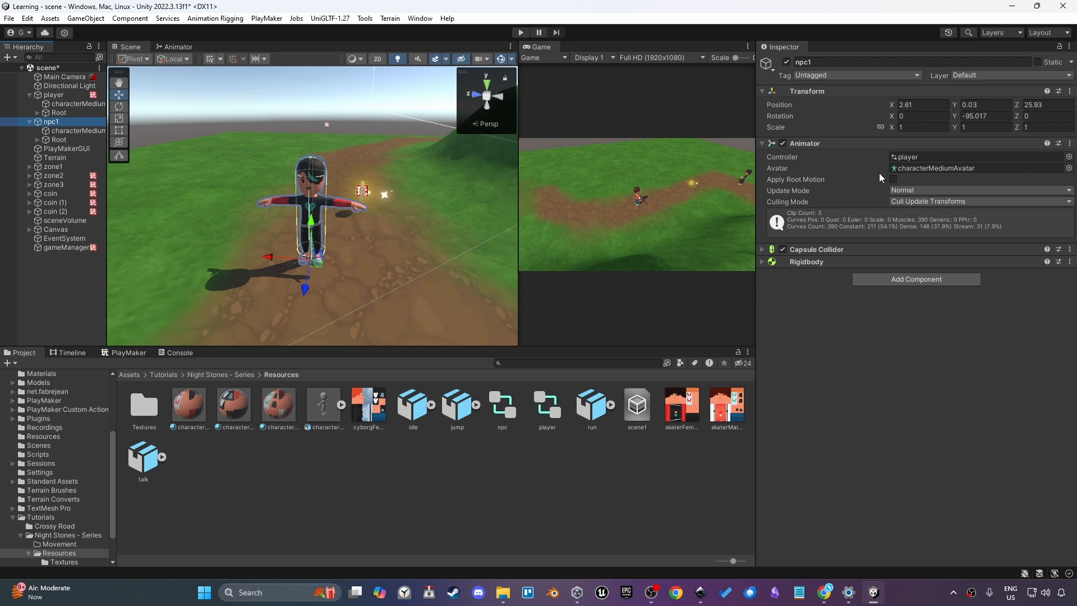
Try to find a navigation component to add to the Terrain
left_click(396, 237)
left_click(874, 310)
type("nav")
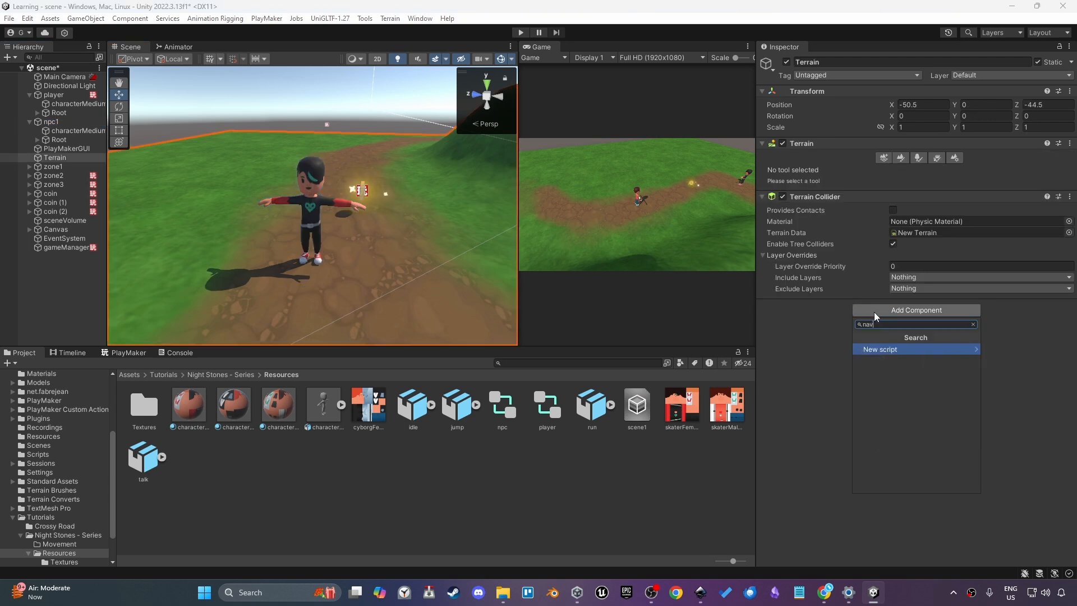
key("BackSpace")
key("BackSpace")
key("BackSpace")
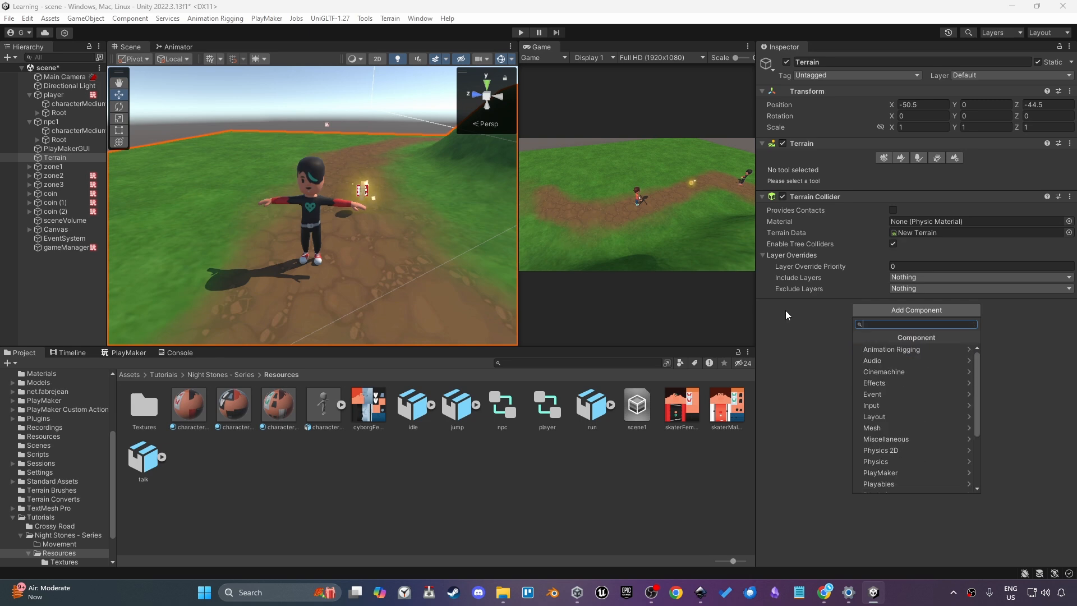
Install the AI Navigation package from the Package Manager
left_click(45, 284)
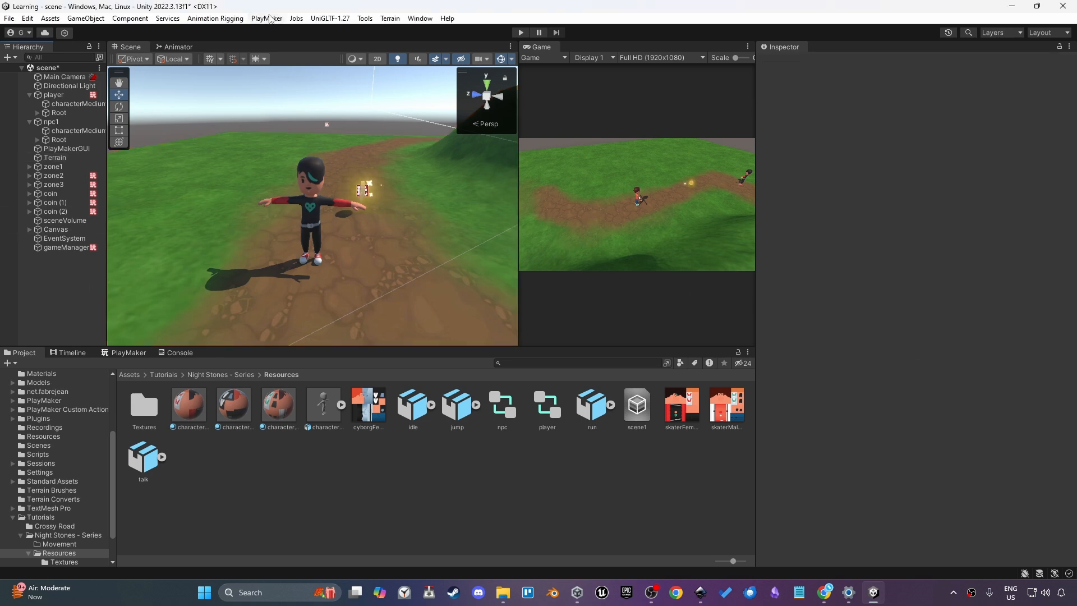
left_click(179, 275)
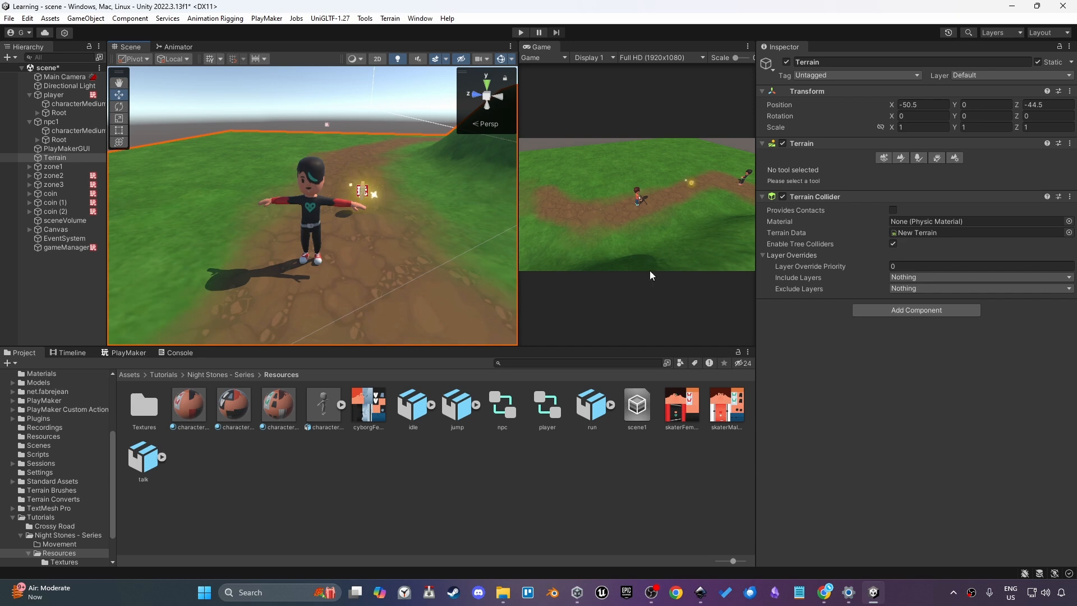
left_click(420, 18)
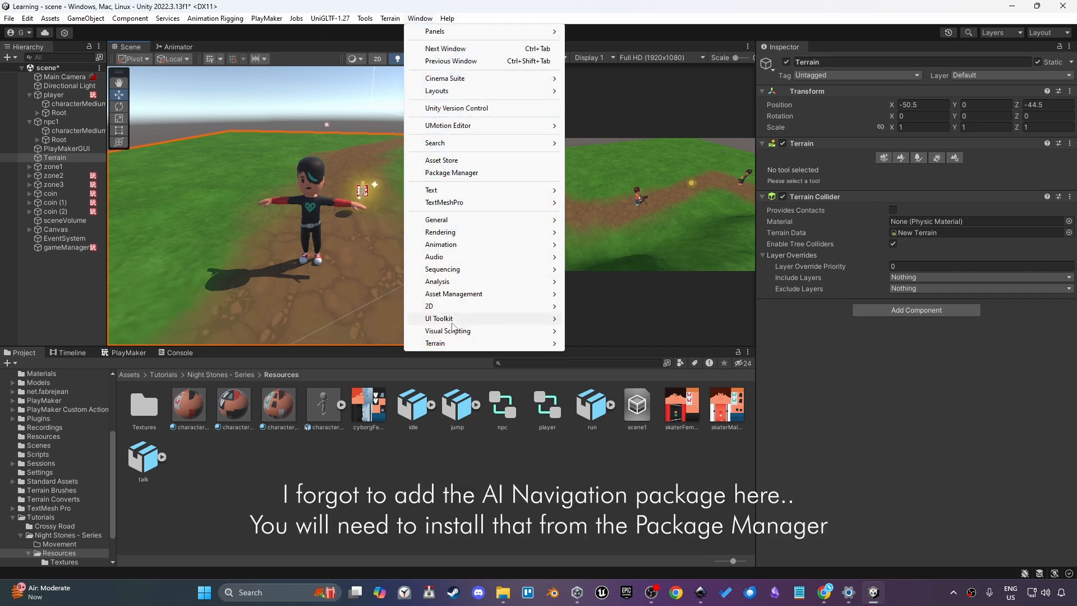
mouse_move(453, 323)
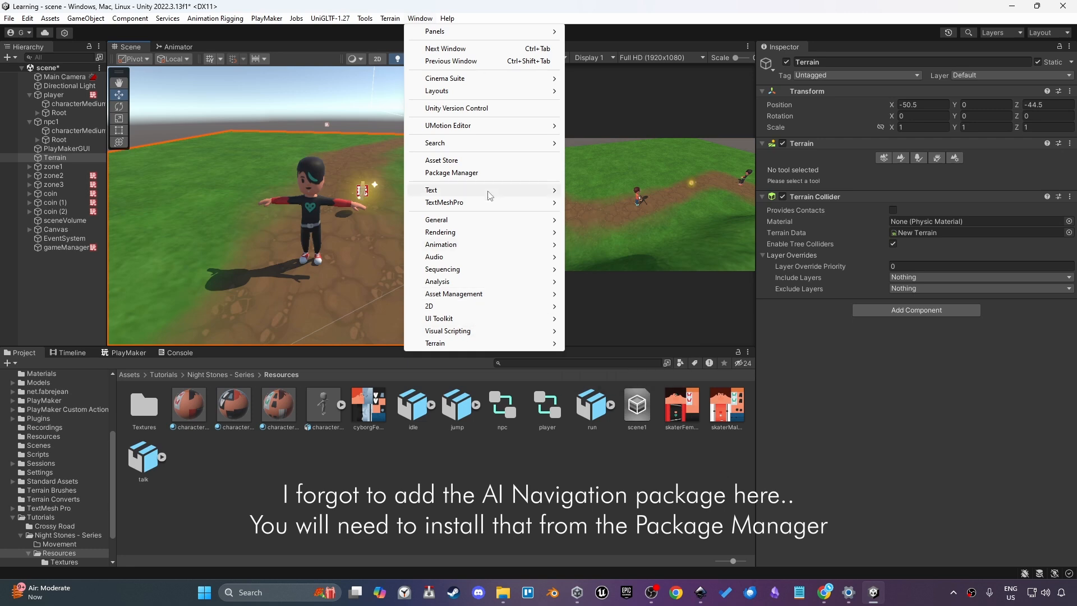
left_click(446, 172)
left_click(588, 178)
type("navmesh")
type("i")
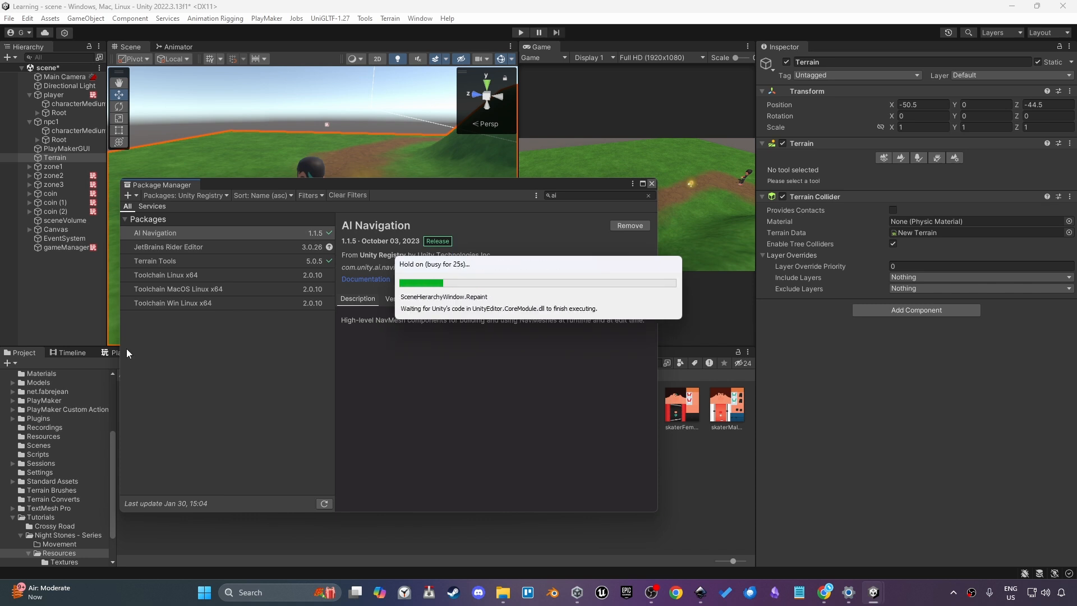
left_click(651, 184)
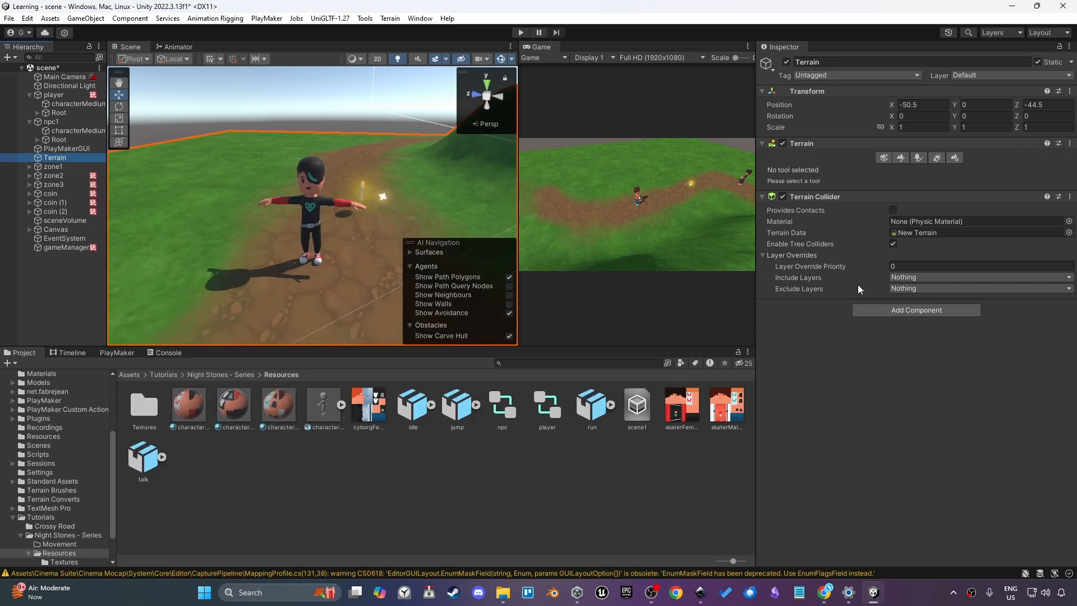
Add a NavMeshSurface component to the Terrain
left_click(863, 308)
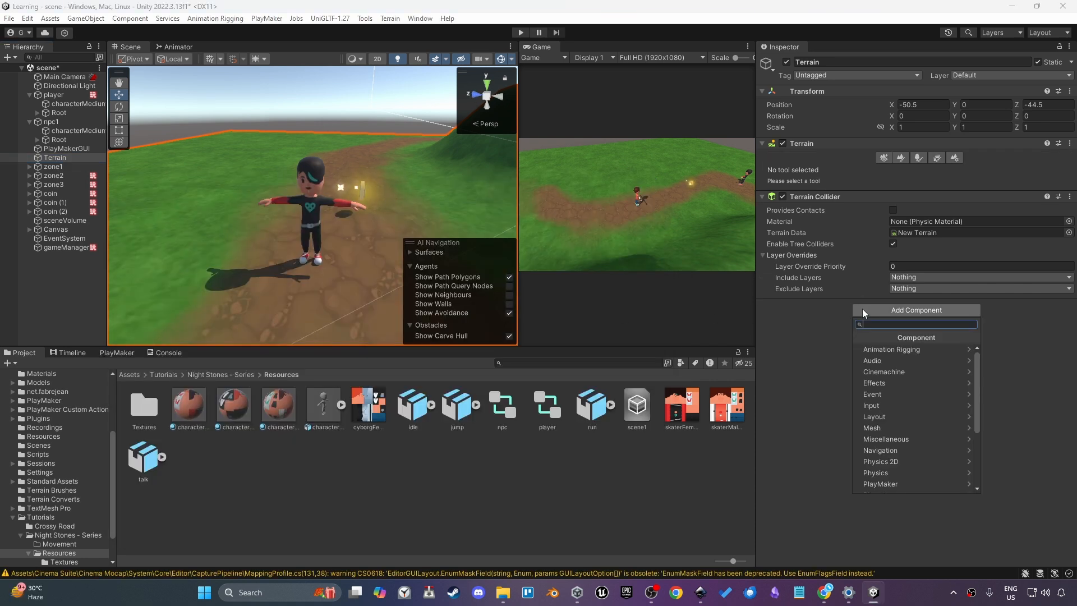
scroll(911, 415, "down", 3)
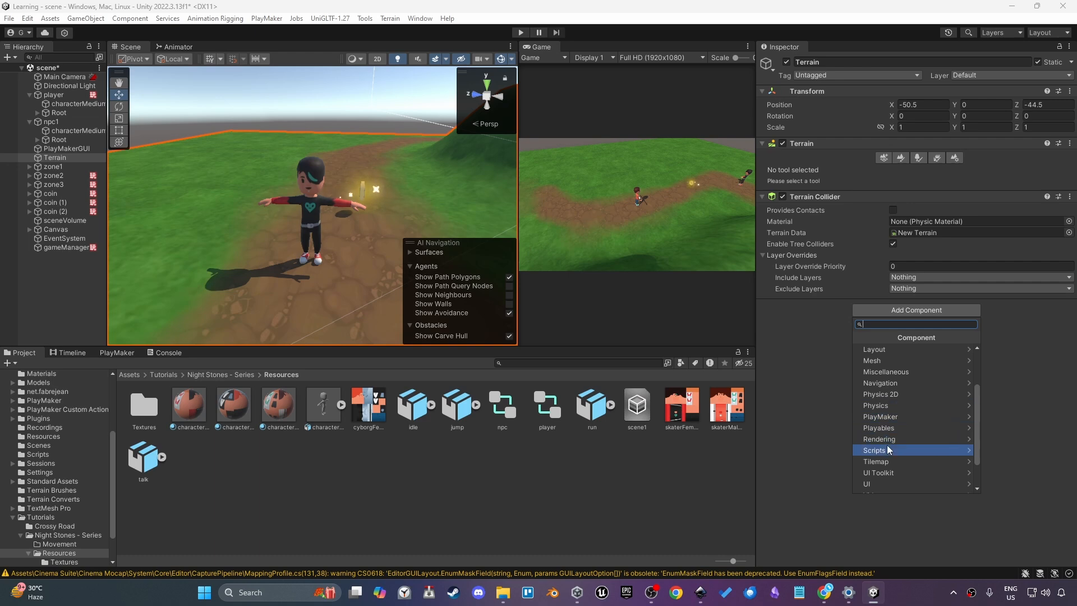
left_click(873, 384)
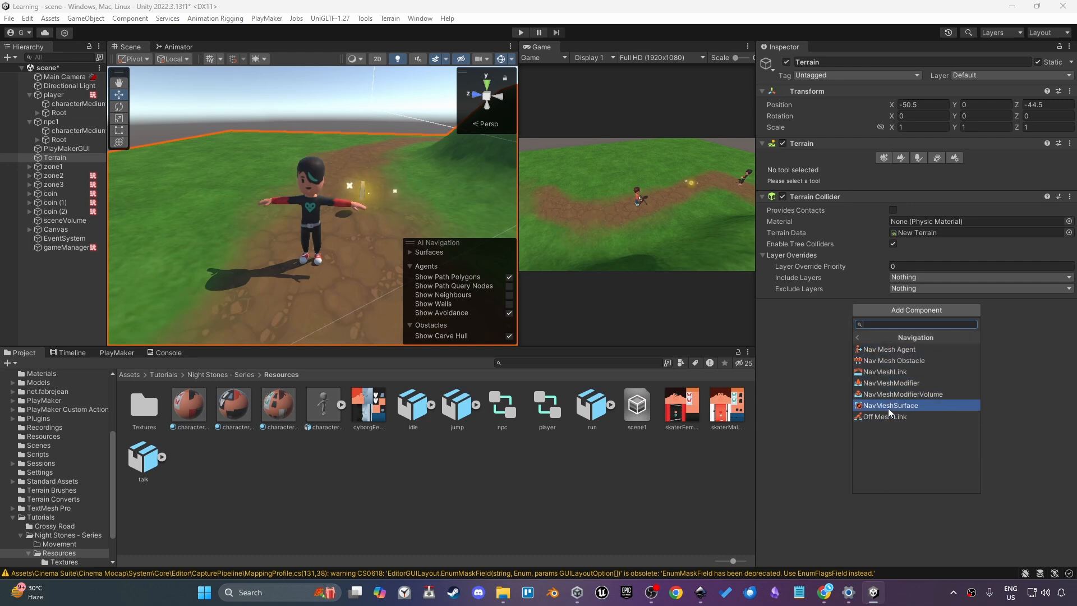
left_click(888, 406)
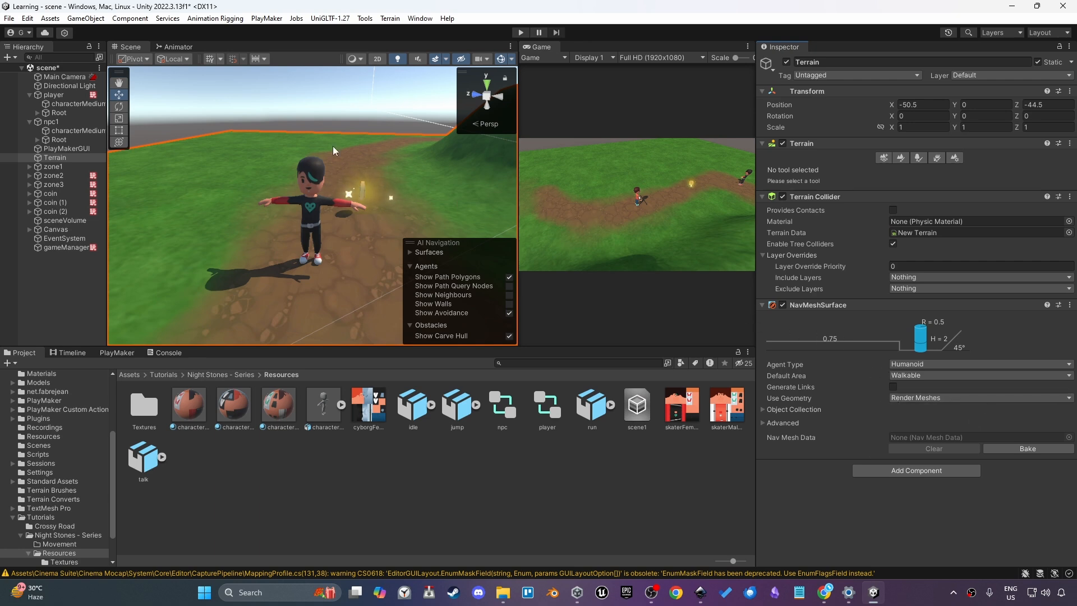
Bake the Terrain's NavMesh surface and inspect its coverage across the scene
scroll(332, 146, "down", 5)
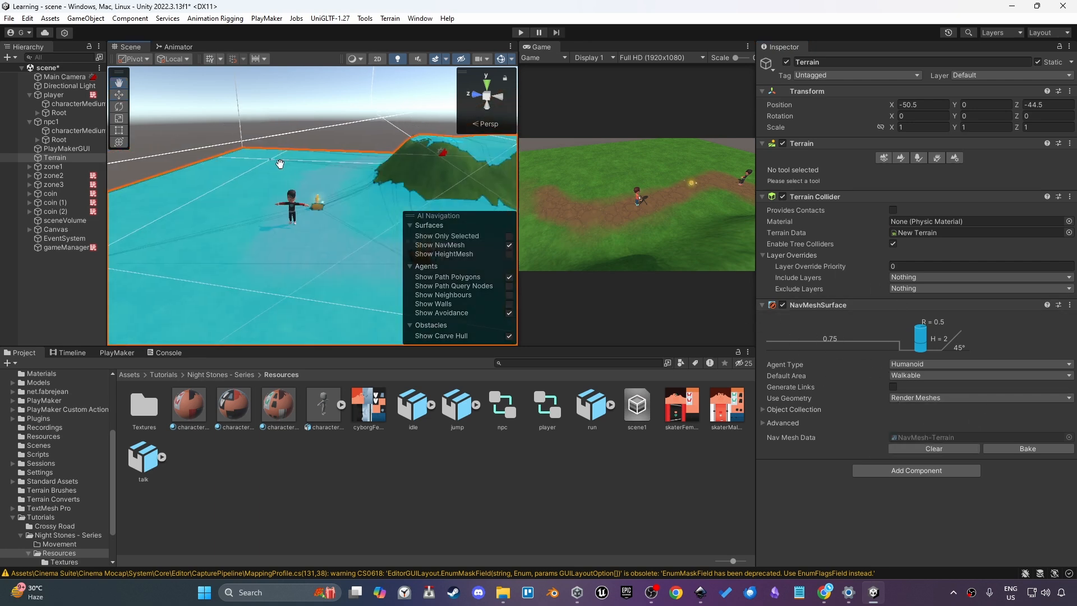
middle_click_drag(279, 164, 204, 144)
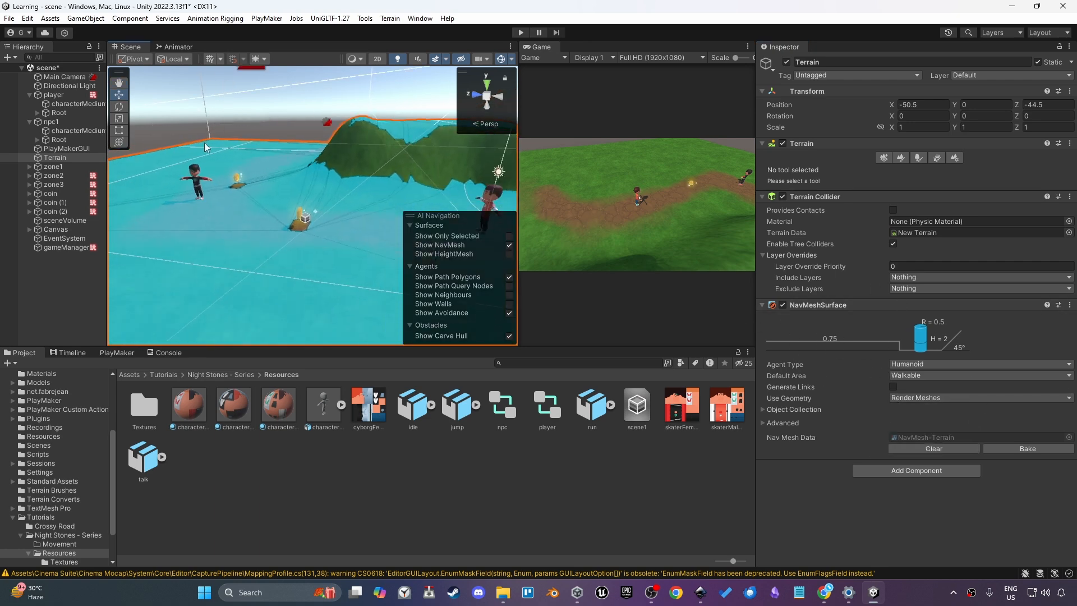
scroll(204, 142, "down", 3)
left_click_drag(378, 176, 260, 126, "alt")
Add a cube to the scene on the terrain and rebake the Terrain's NavMesh around it
right_click(52, 278)
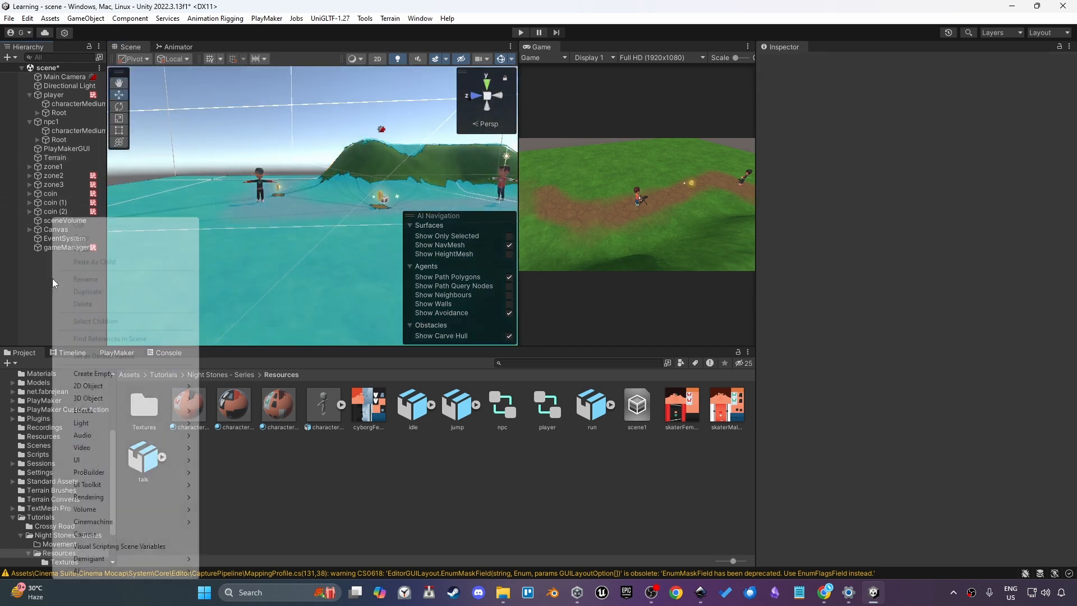
mouse_move(127, 397)
left_click(262, 398)
left_click(280, 186)
mouse_move(281, 194)
left_mouse_down("alt")
mouse_move(347, 169)
mouse_move(271, 175)
left_mouse_up("alt")
left_click_drag(271, 175, 775, 231, "alt")
left_click(55, 158)
left_click(988, 450)
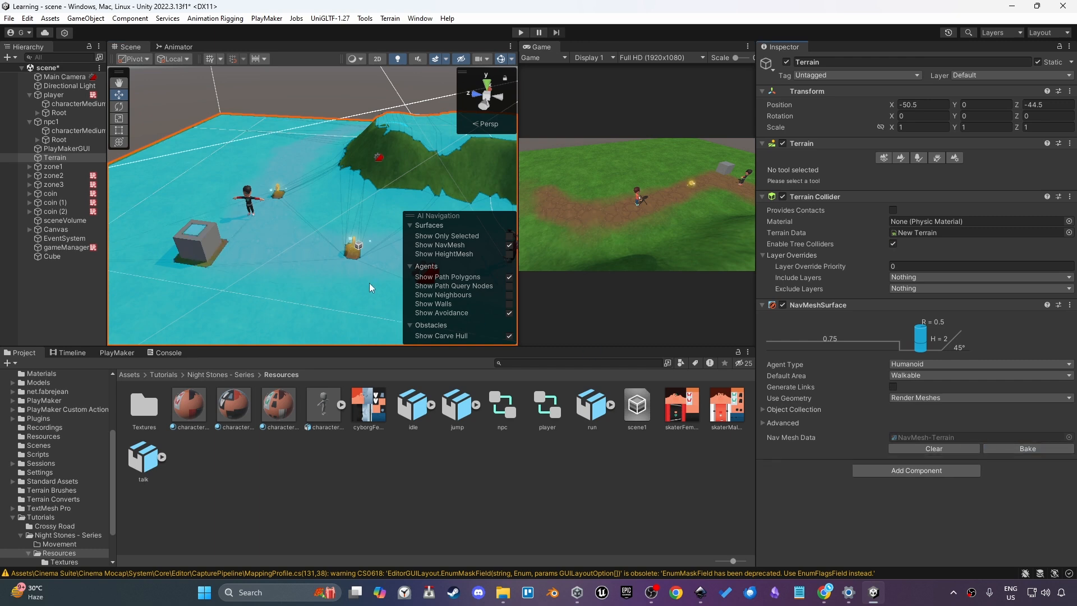
Delete the test cube and rebake the Terrain's NavMesh
middle_click_drag(229, 248, 294, 212)
scroll(294, 212, "up", 6)
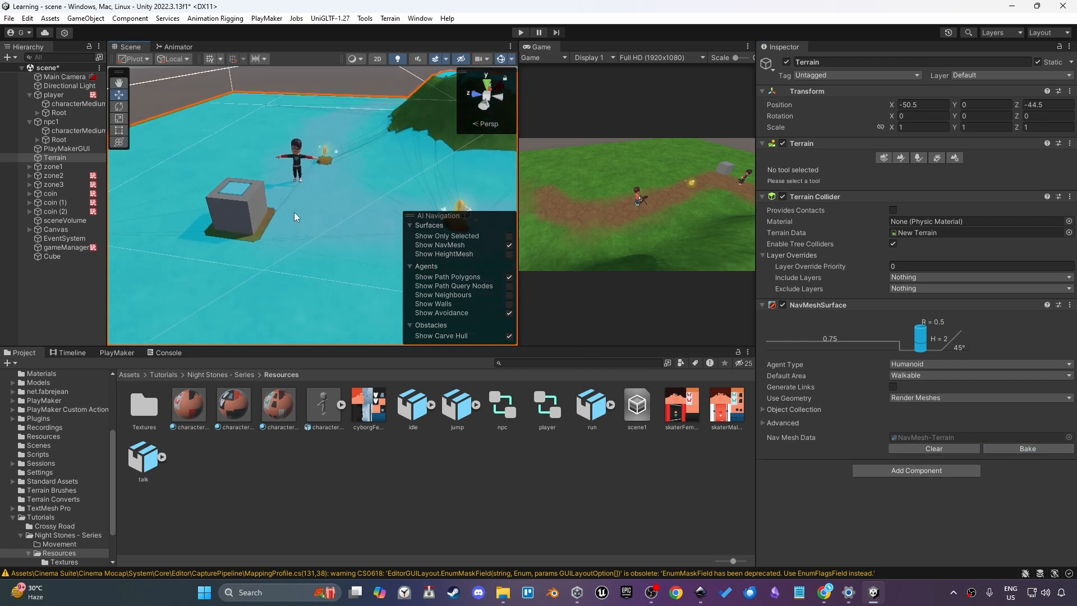
left_click_drag(278, 219, 262, 283, "alt")
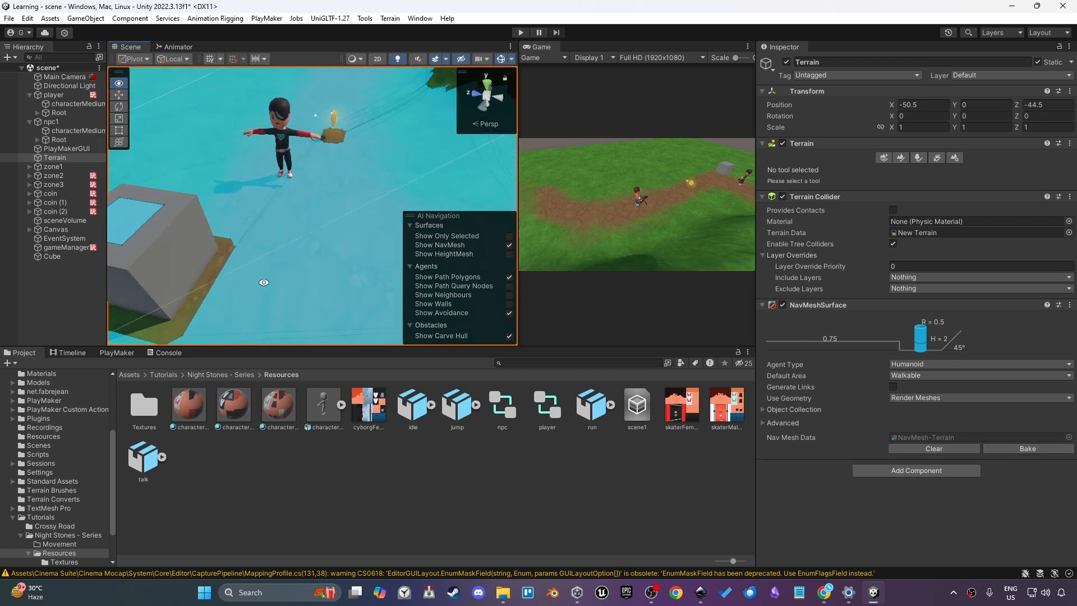
scroll(270, 254, "down", 7)
middle_click_drag(287, 246, 328, 236)
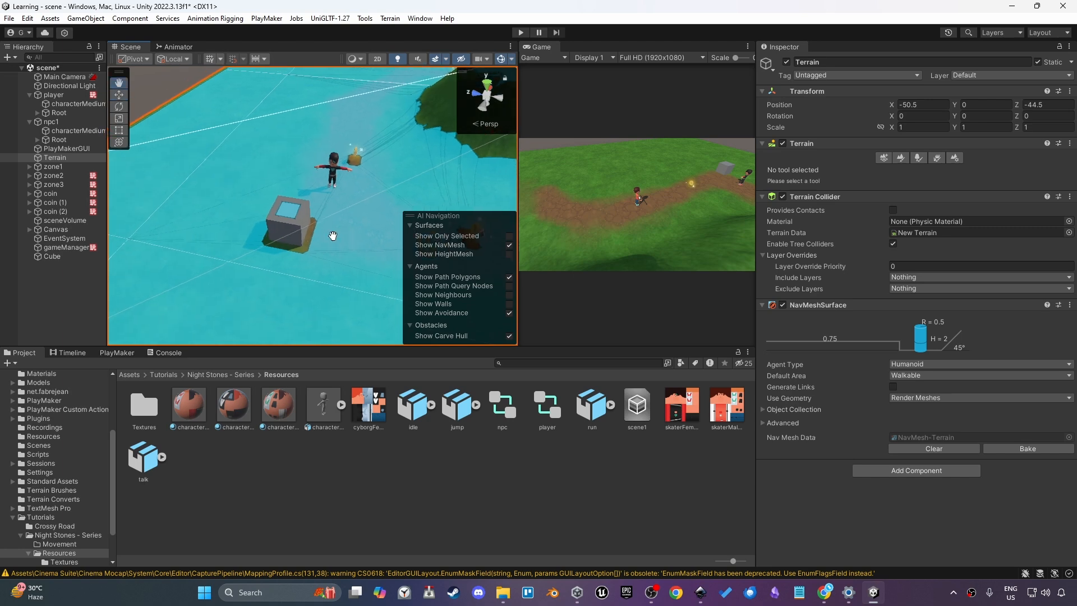
left_click(302, 235)
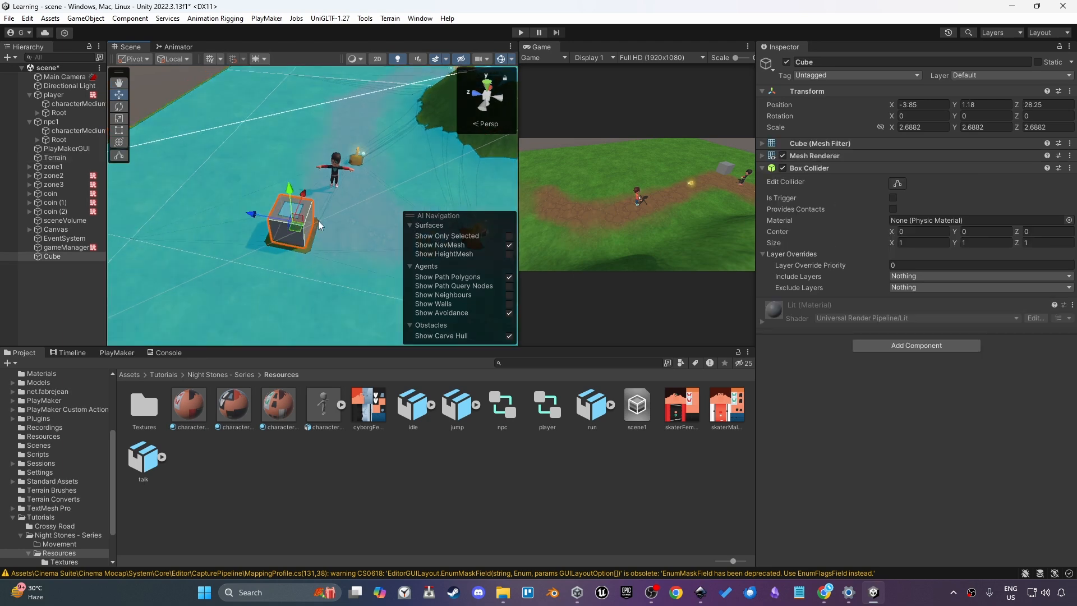
key("Delete")
left_click(373, 208)
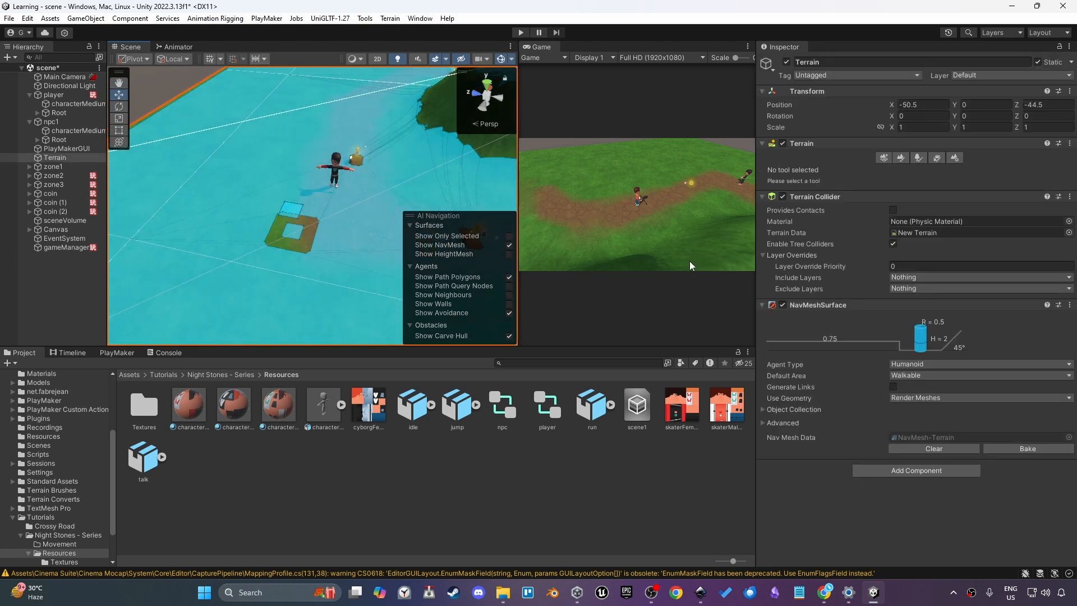
left_click(1008, 449)
Open the navigation agent settings from the NavMeshSurface's agent type
left_click_drag(387, 247, 312, 188, "alt")
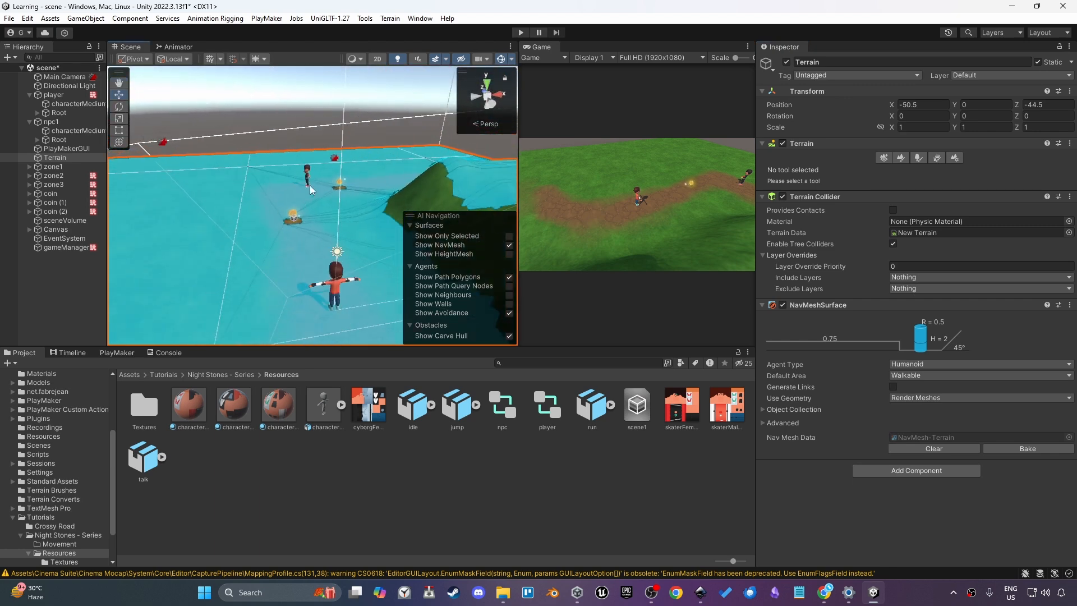
left_click_drag(278, 244, 361, 280, "alt")
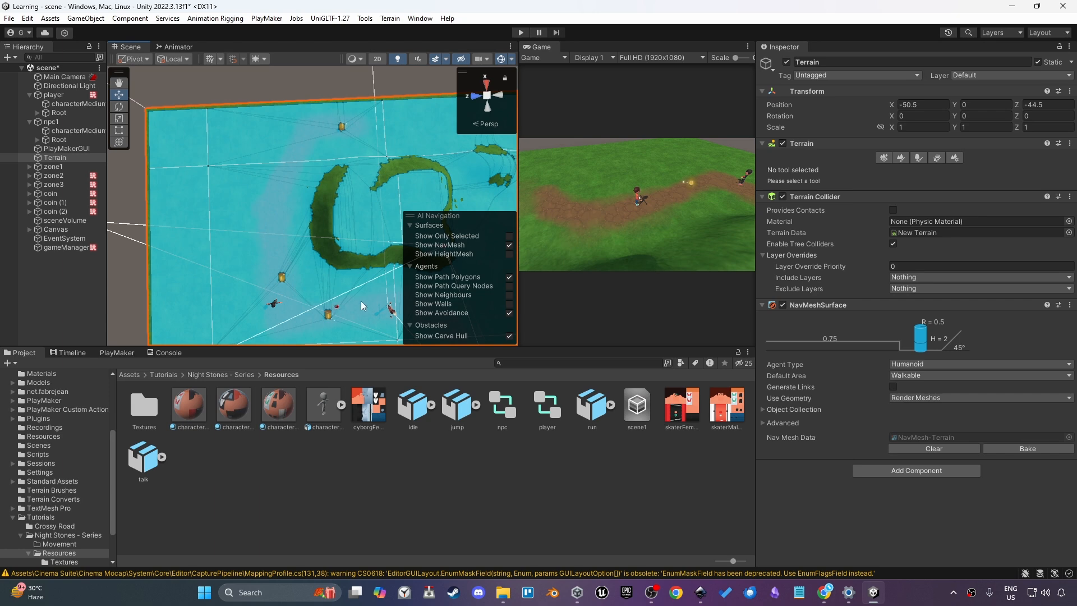
left_click_drag(387, 294, 324, 254)
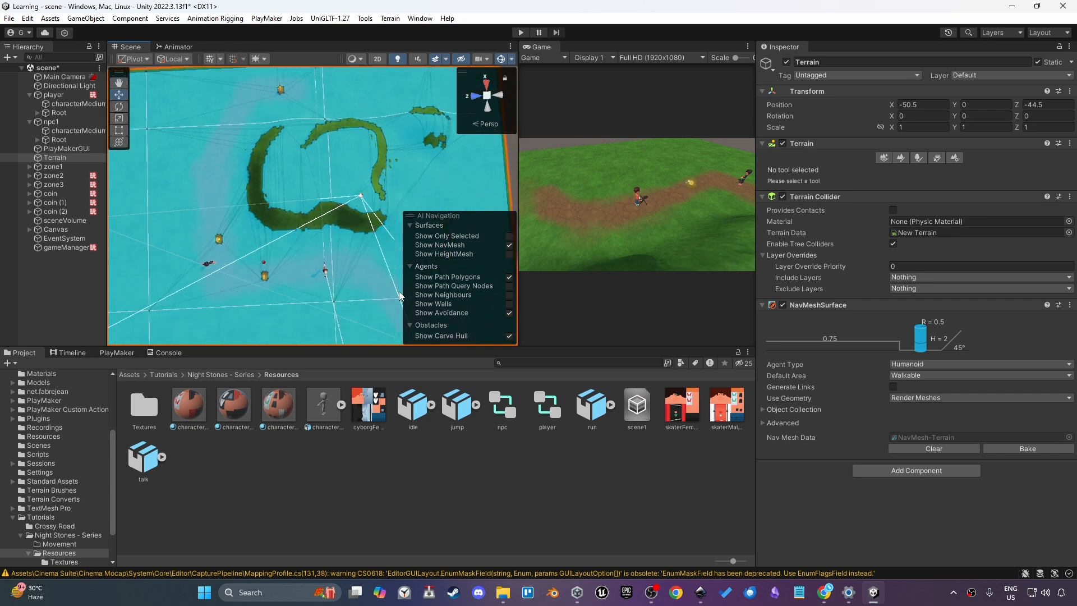
left_click_drag(401, 296, 584, 221, "alt")
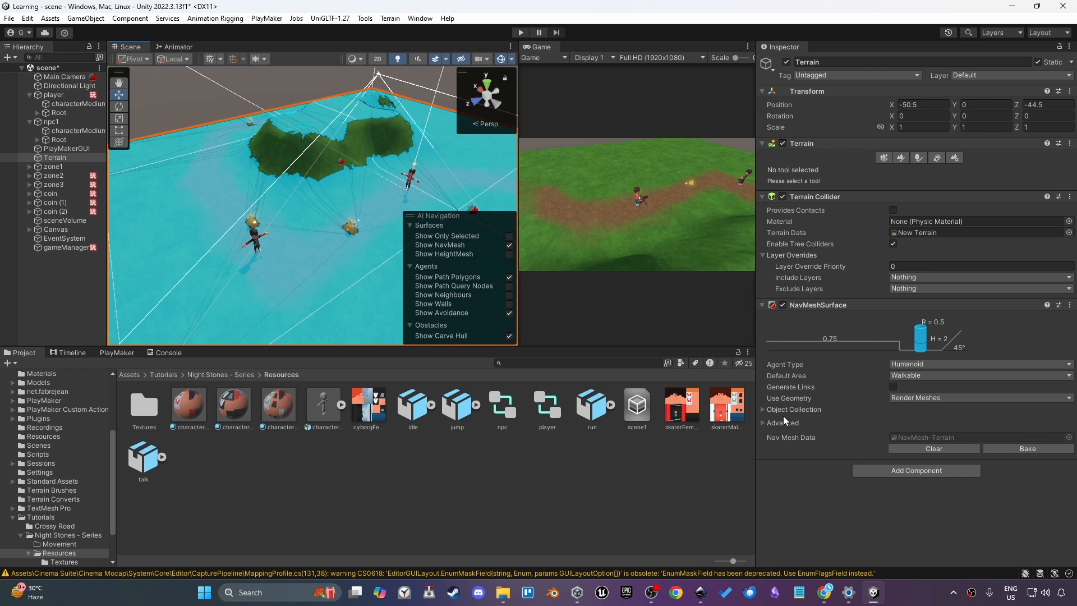
left_click(920, 363)
left_click(932, 393)
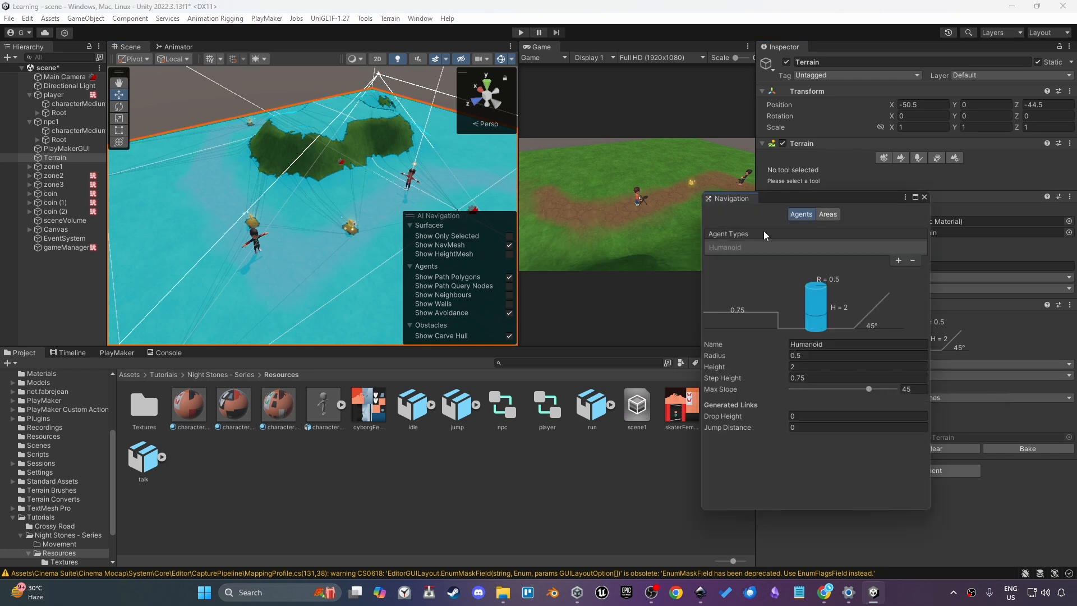
Set the Humanoid agent's Max Slope to 16.6 and rebake the NavMesh
left_click_drag(789, 201, 594, 220)
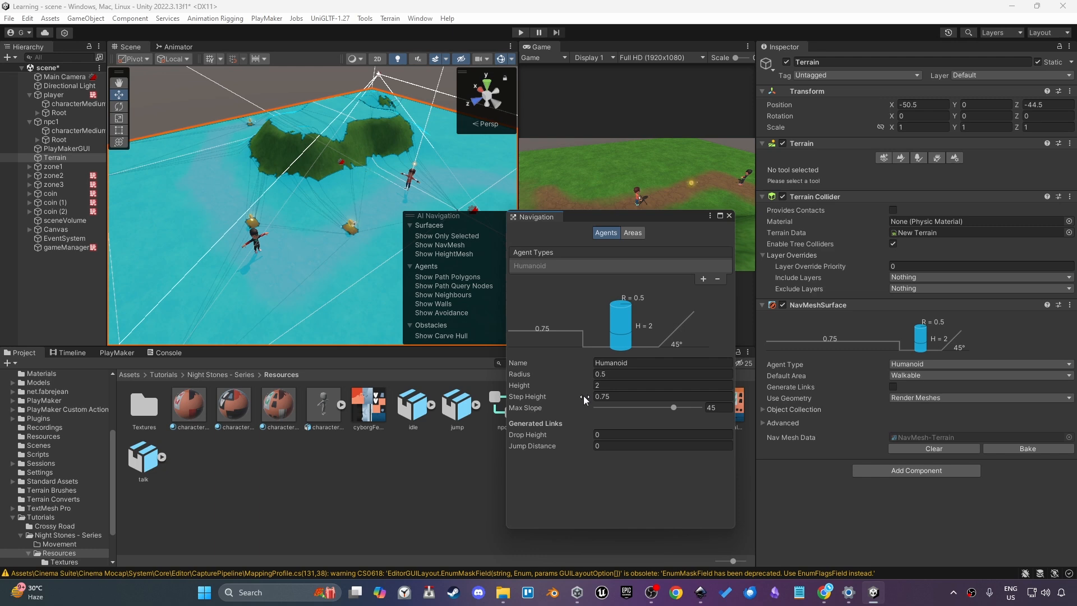
left_click_drag(649, 407, 627, 409)
left_click(995, 448)
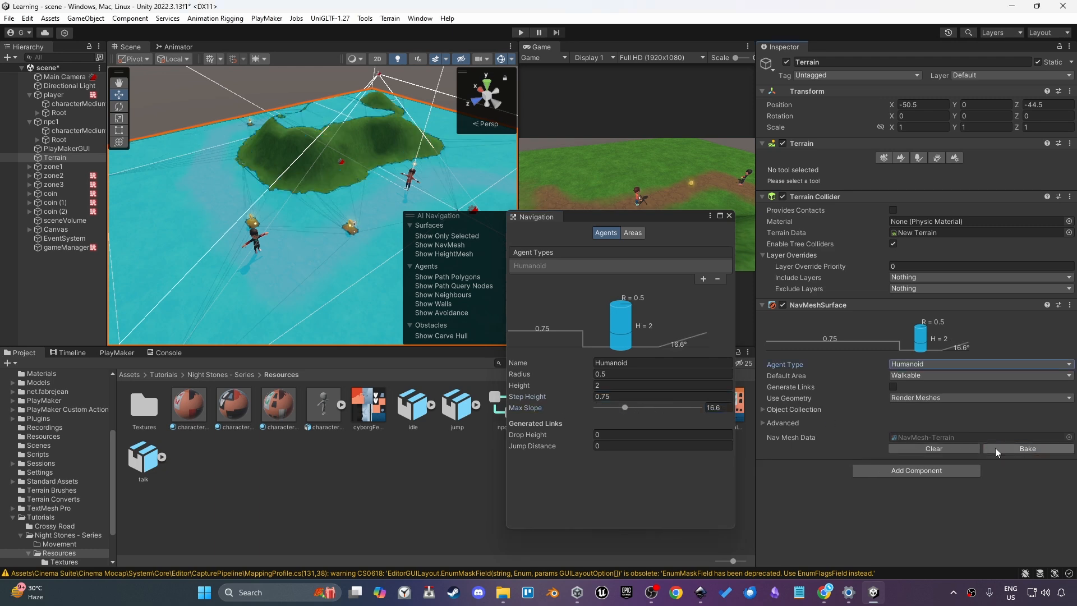
Set the Humanoid agent's Max Slope to 5.5 and rebake the Terrain's NavMesh
middle_click_drag(420, 163, 335, 238)
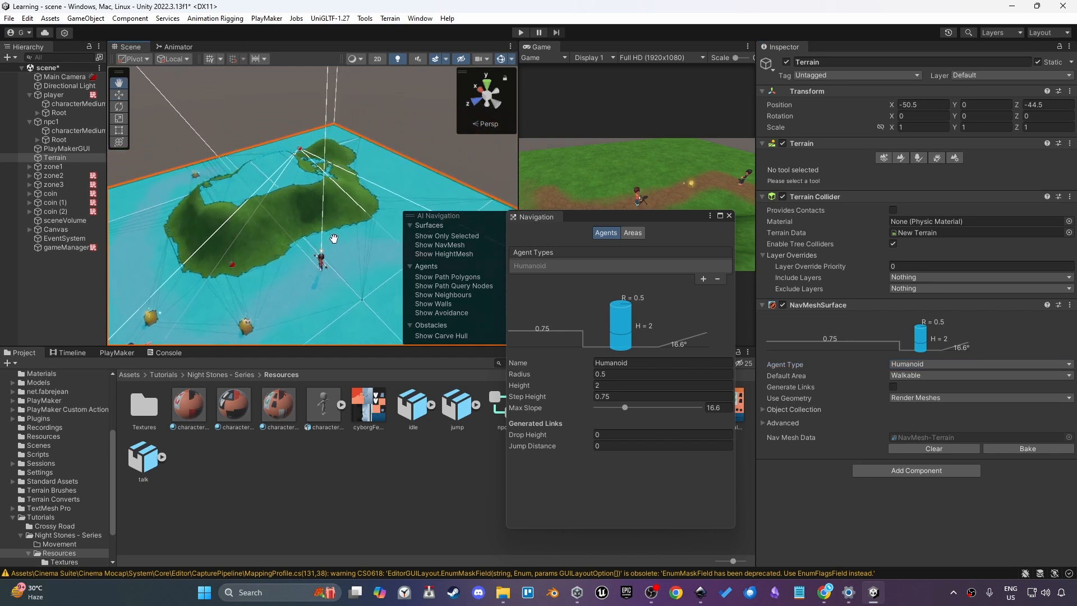
left_click_drag(361, 223, 281, 147, "alt")
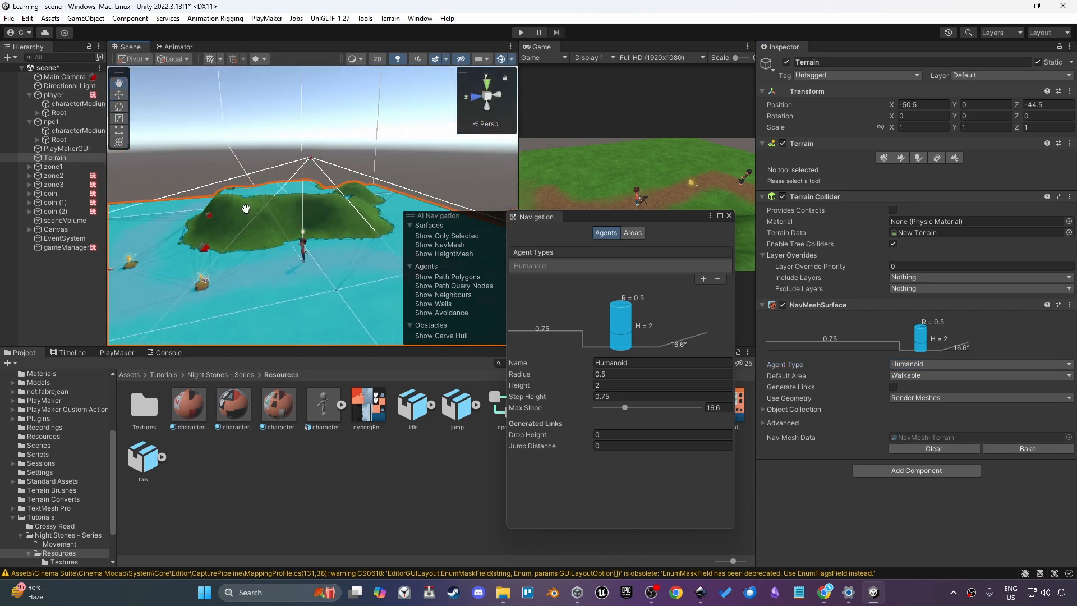
middle_click_drag(246, 209, 336, 161)
scroll(335, 161, "up", 5)
middle_click_drag(275, 210, 335, 182)
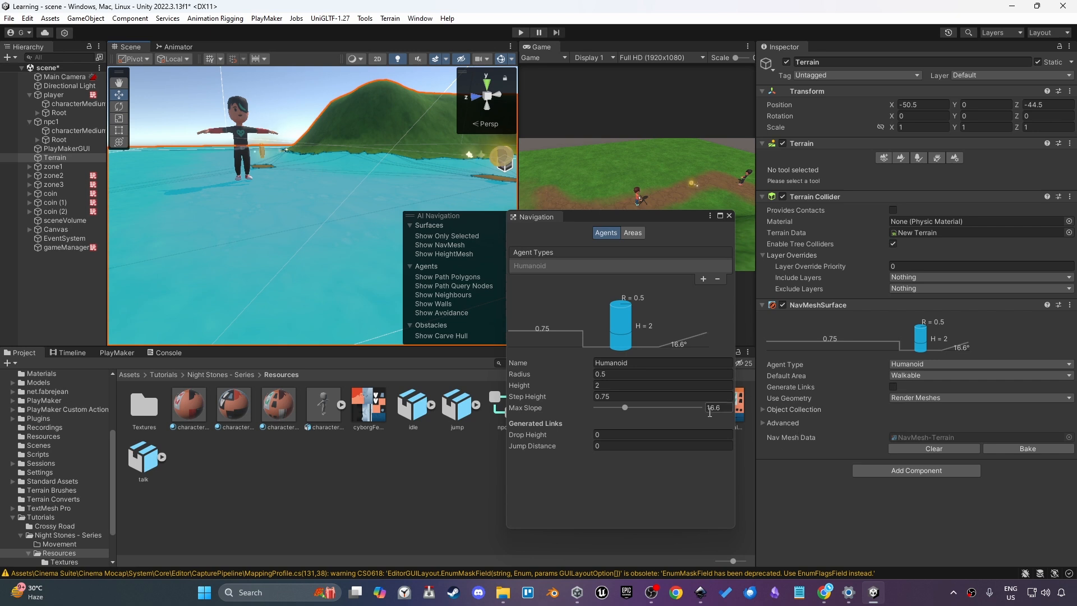
left_click_drag(682, 412, 604, 423)
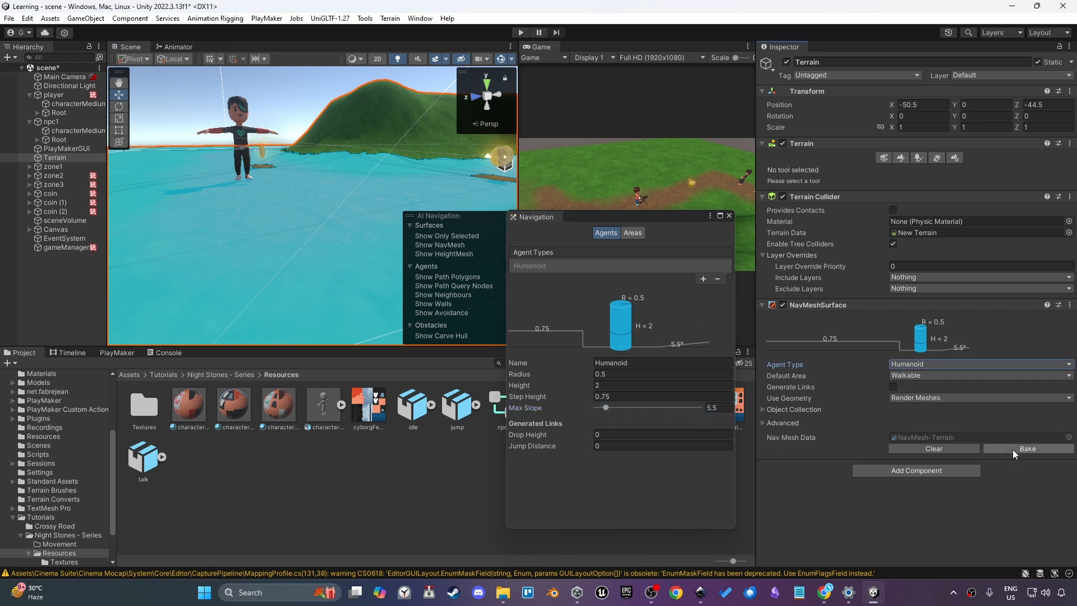
left_click(1027, 449)
Switch the Terrain's paint tool to Raise or Lower Terrain
left_click_drag(387, 168, 483, 229, "alt")
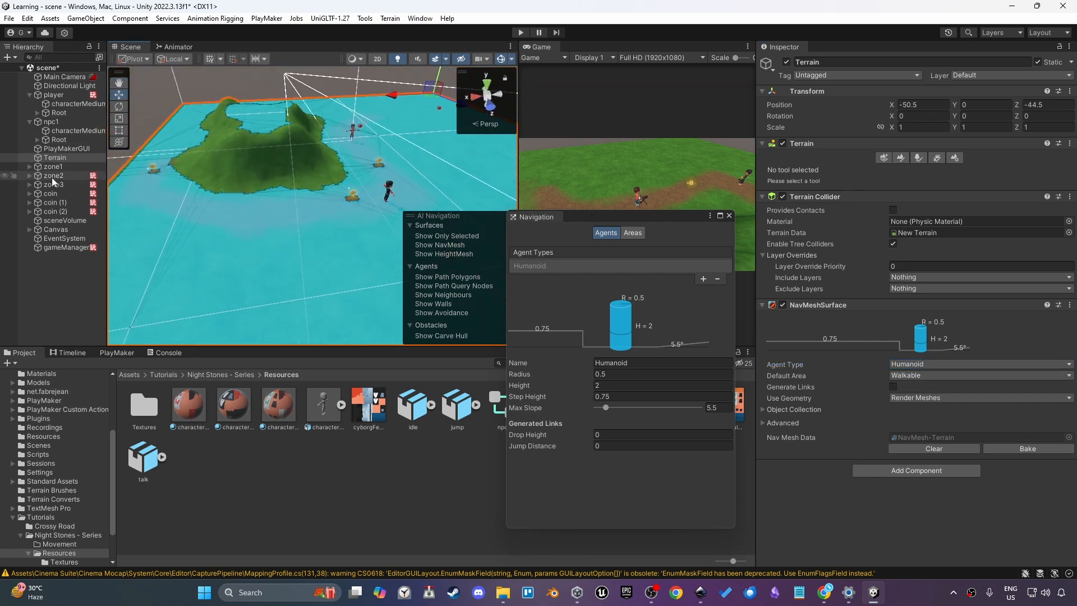
left_click(901, 158)
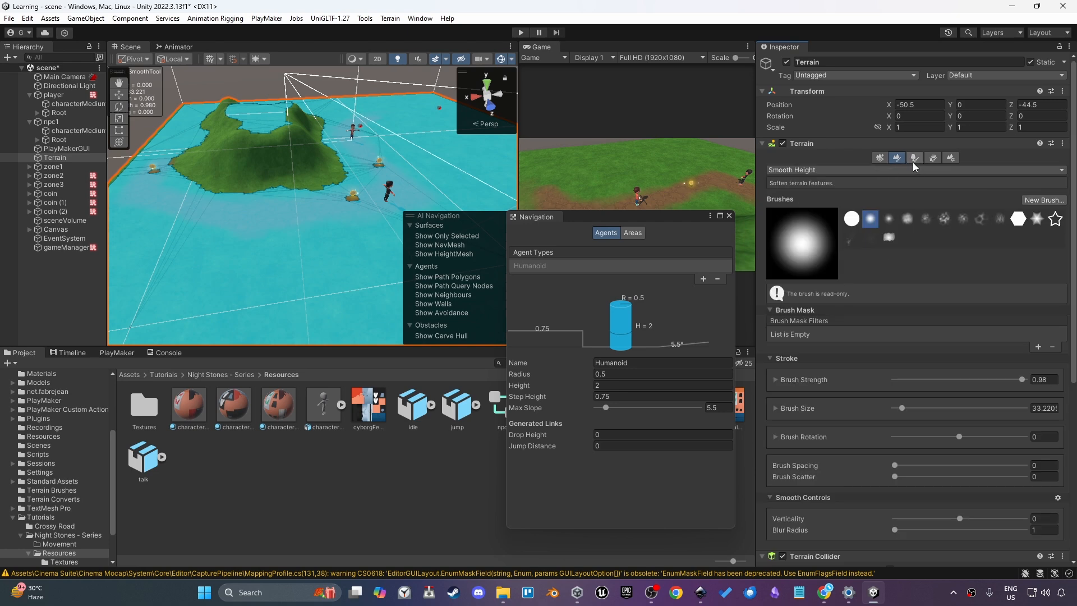
left_click(820, 166)
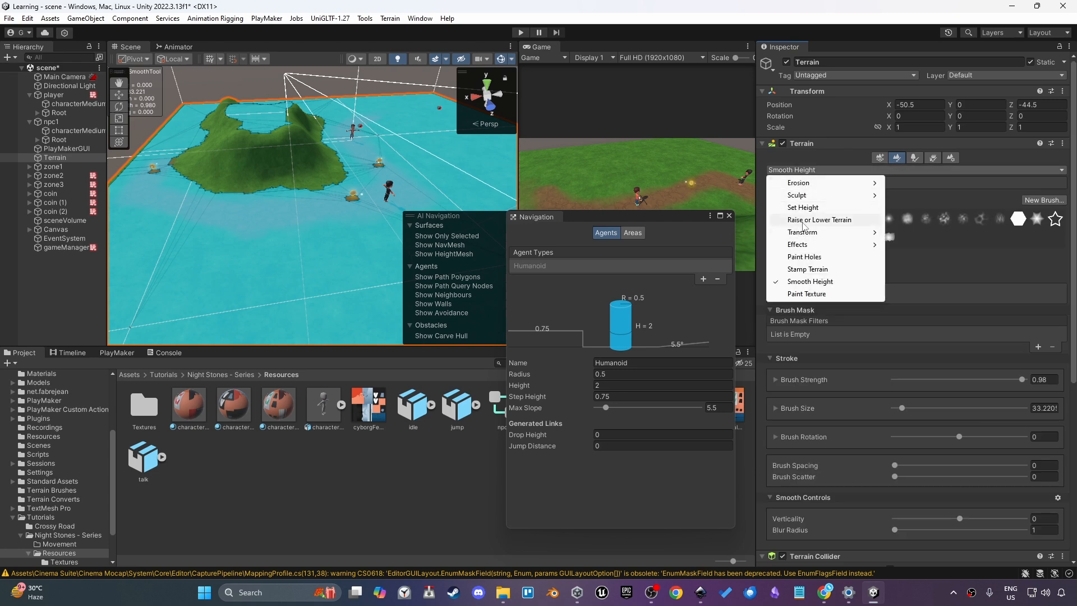
left_click(830, 221)
Try raising the terrain with a brush stroke, then undo it
middle_click_drag(318, 255, 338, 222)
scroll(338, 223, "up", 1)
left_click_drag(328, 239, 332, 232)
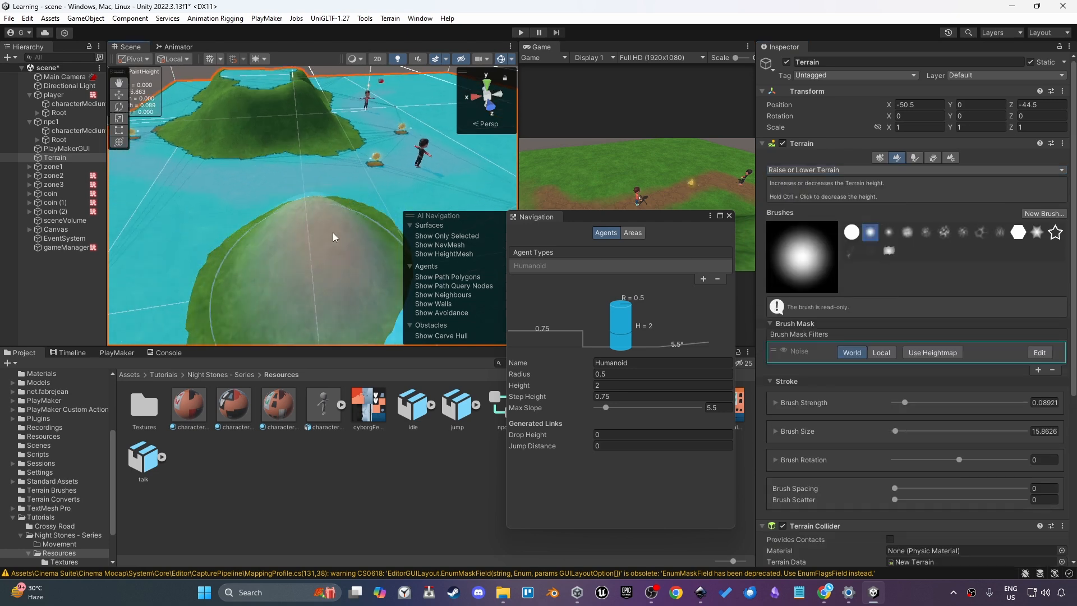
key("ctrl+z")
Raise small mounds on the terrain beside the island with brush dabs
left_click(357, 218)
left_click(282, 227)
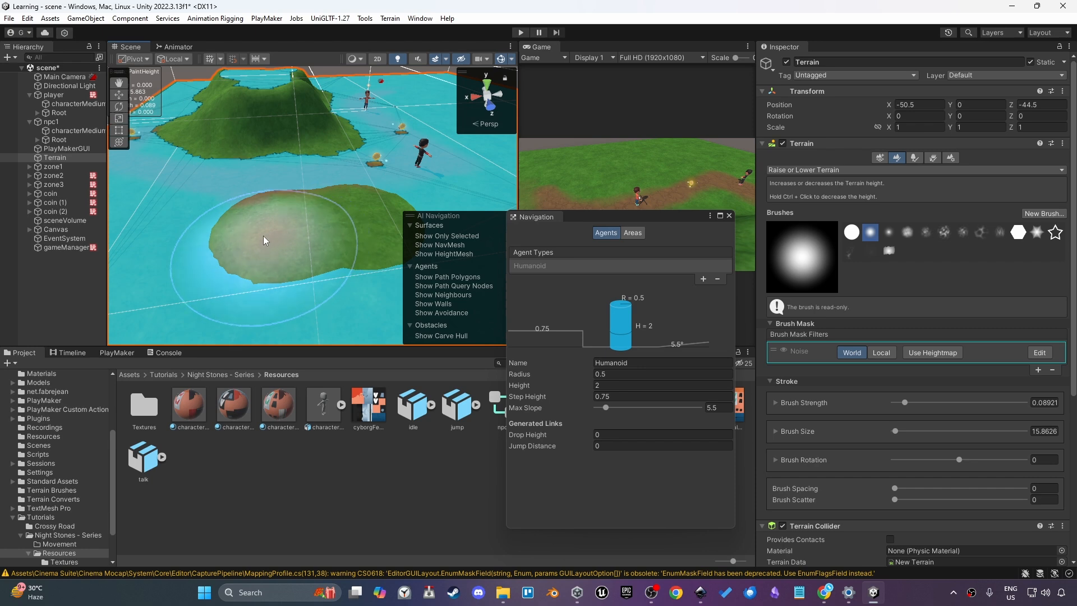
mouse_move(287, 244)
left_mouse_down("alt")
mouse_move(244, 259)
mouse_move(308, 282)
left_mouse_up("alt")
left_click(320, 289)
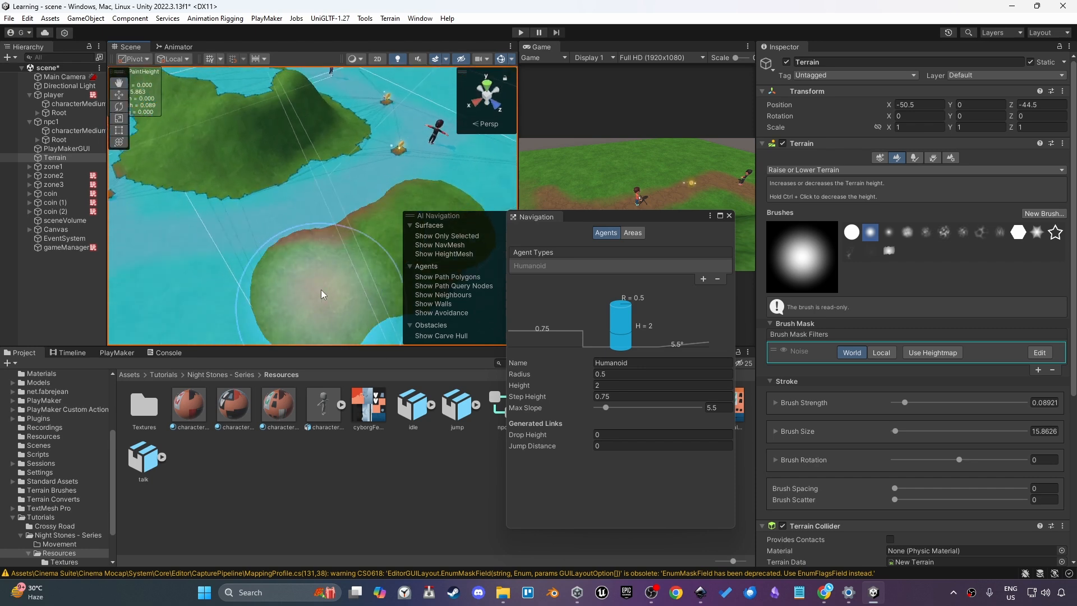
Lower the Raise or Lower Terrain brush strength to about 0.0275
scroll(264, 297, "down", 1)
middle_click_drag(289, 280, 263, 220)
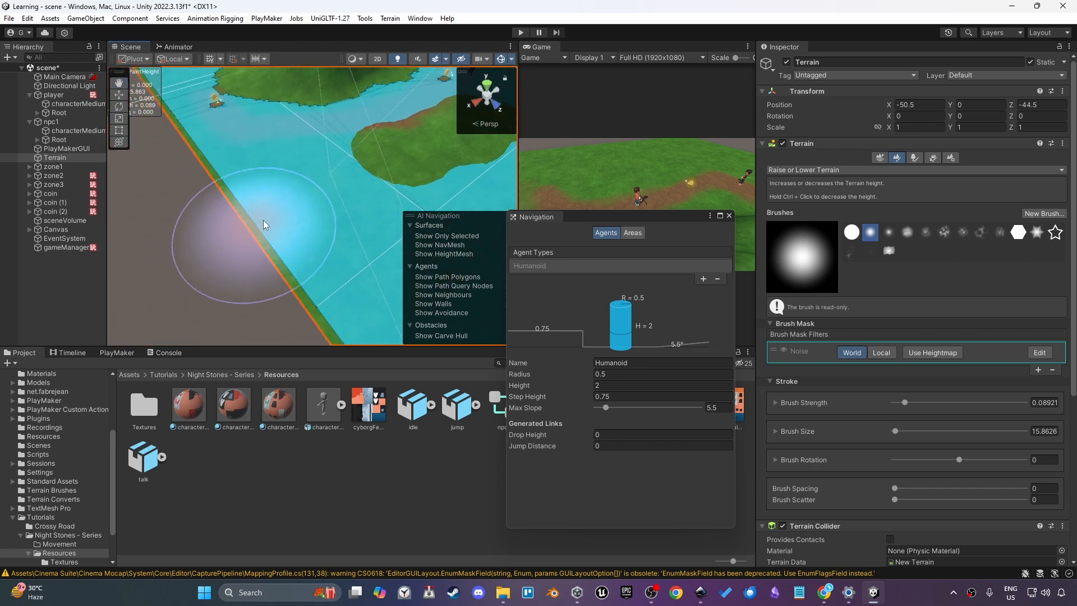
mouse_move(264, 219)
left_mouse_down("alt")
mouse_move(469, 143)
mouse_move(339, 215)
left_mouse_up("alt")
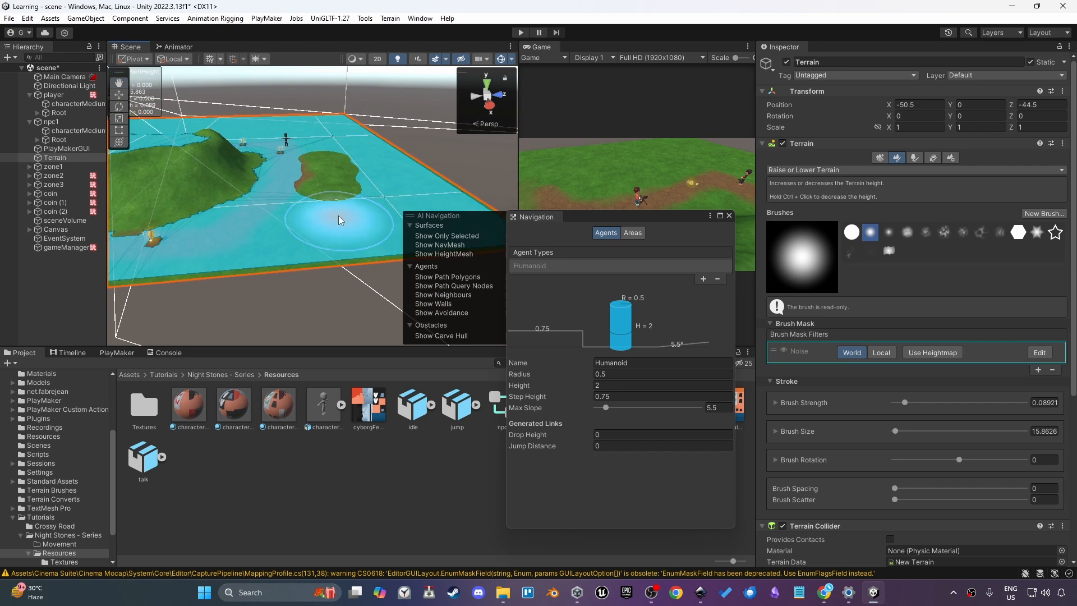
mouse_move(318, 156)
left_mouse_down("ctrl")
mouse_move(308, 229)
mouse_move(314, 203)
left_mouse_up("ctrl")
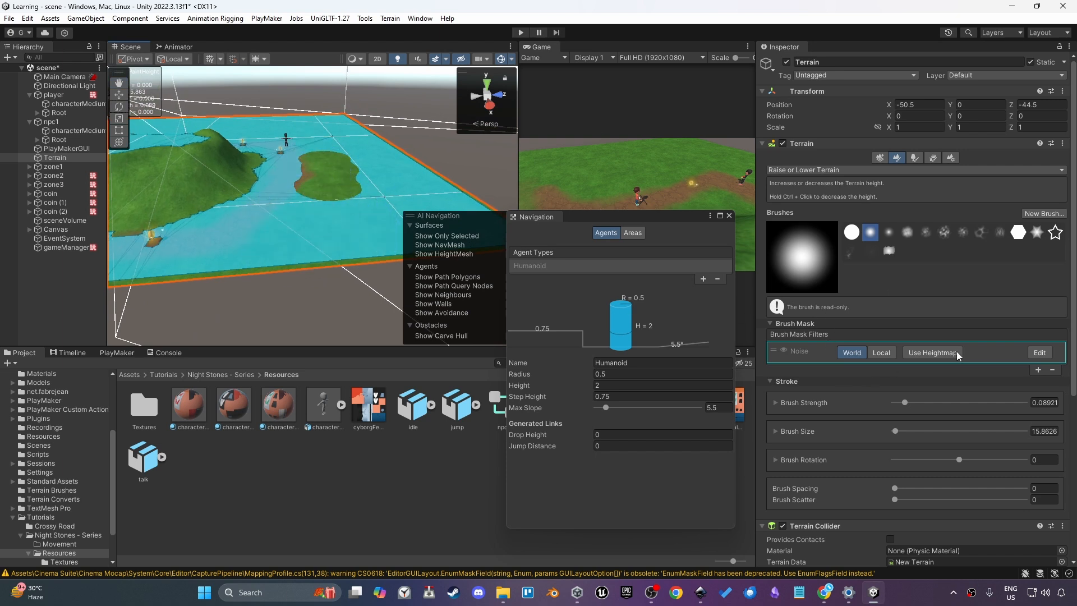
left_click_drag(904, 406, 897, 403)
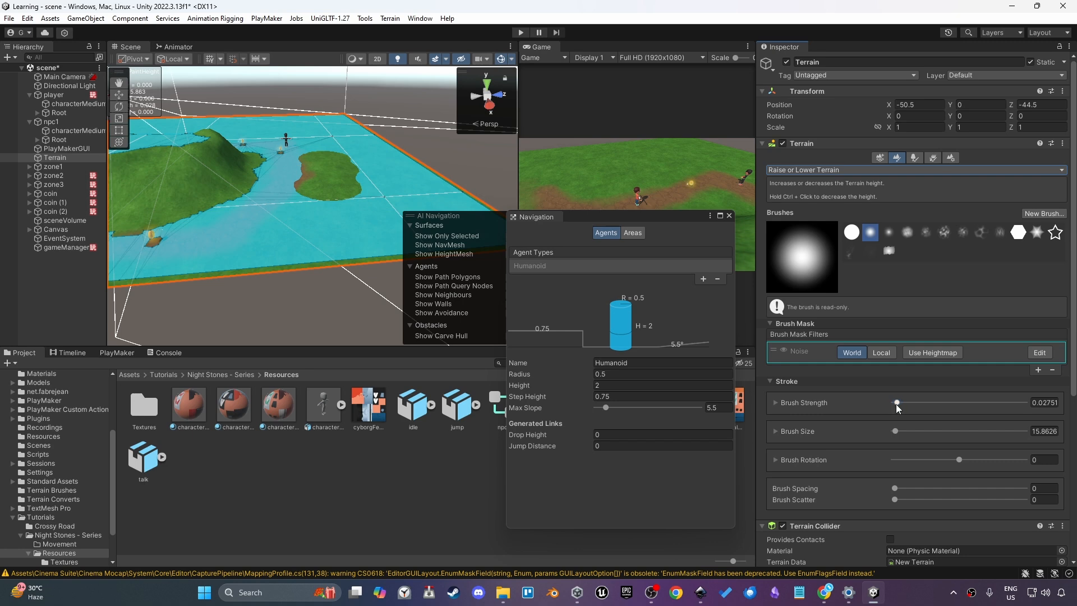
Paint gentle raised terrain across the lower flat area with brush strokes
left_click_drag(336, 217, 264, 270)
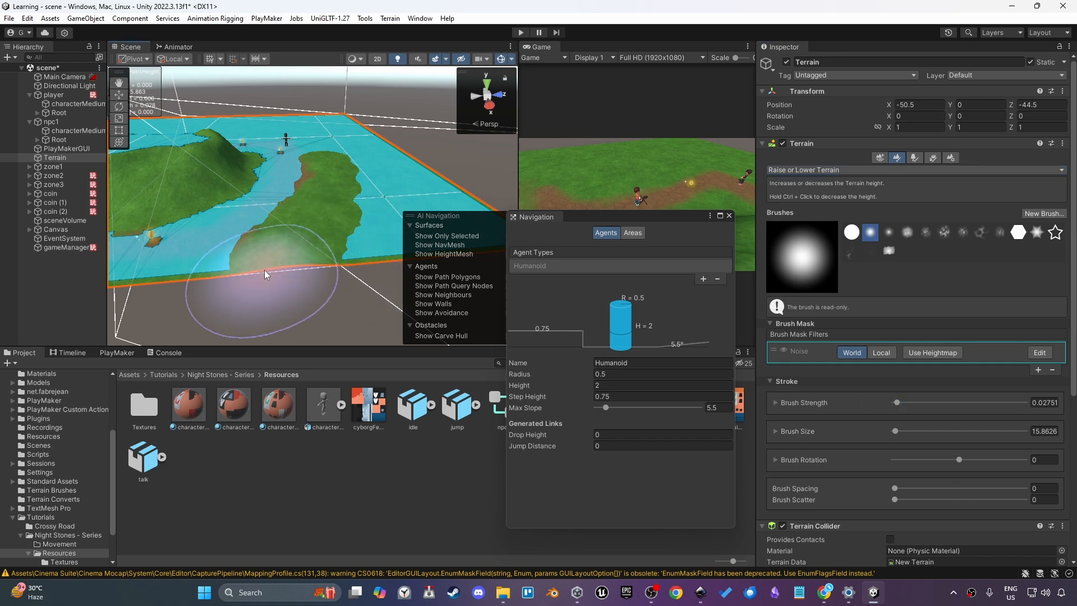
middle_click_drag(264, 271, 385, 265)
mouse_move(322, 258)
left_mouse_down()
mouse_move(210, 291)
mouse_move(256, 143)
mouse_move(259, 219)
left_mouse_up()
Set the Raise or Lower Terrain brush strength to 0.01
scroll(260, 219, "down", 3)
left_click(1044, 401)
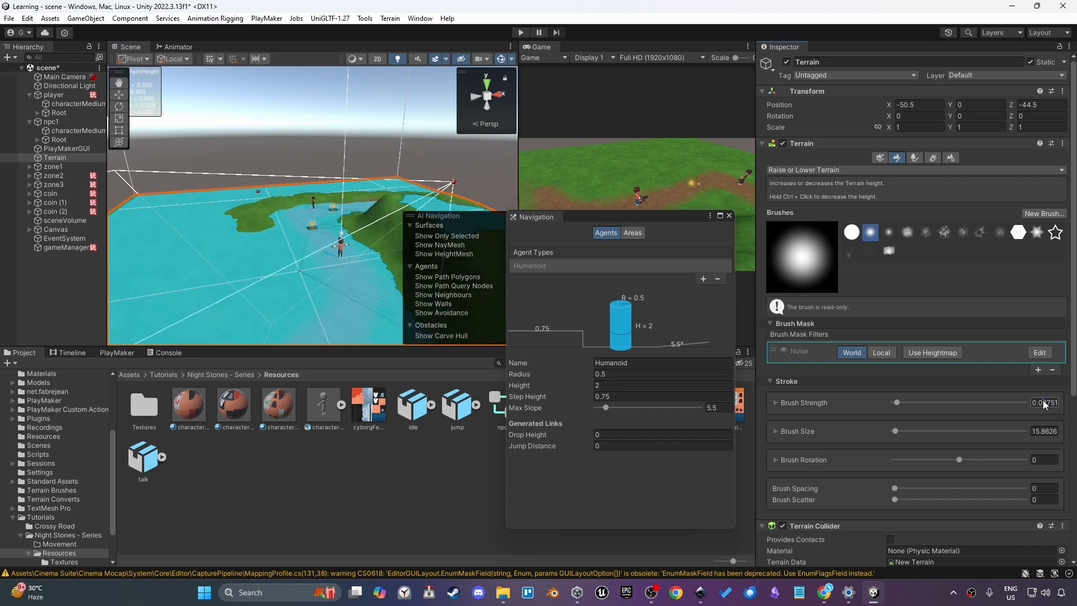
type("0.01")
key("Return")
Arrange the Scene view and Navigation window to examine the NavMesh over the painted terrain
scroll(355, 301, "up", 3)
left_click_drag(355, 302, 281, 209, "alt")
scroll(326, 183, "up", 3)
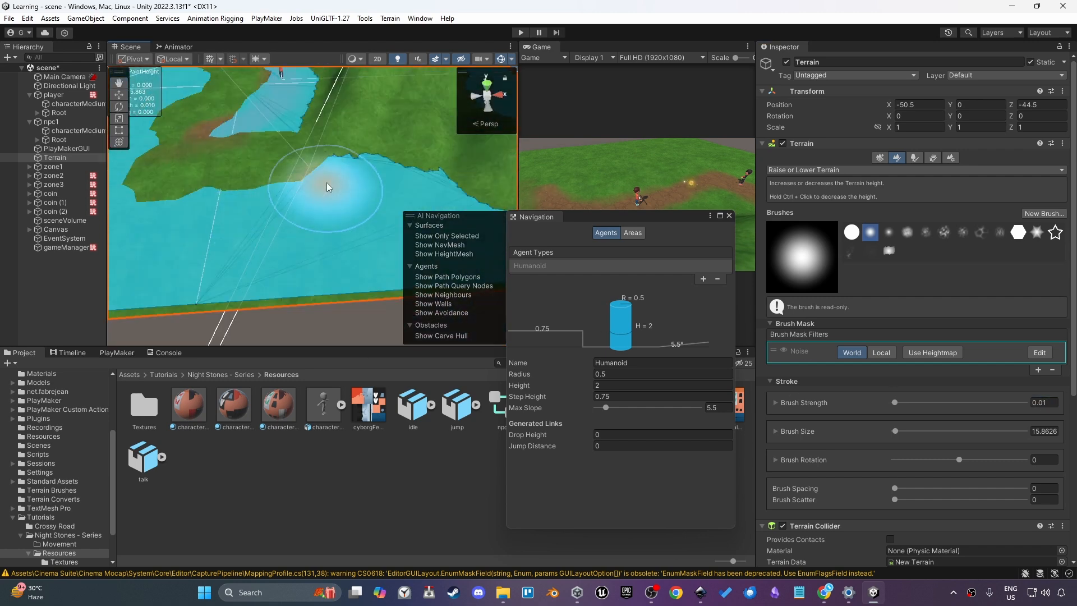
scroll(338, 191, "down", 6)
left_click_drag(339, 190, 460, 216, "alt")
scroll(369, 170, "up", 4)
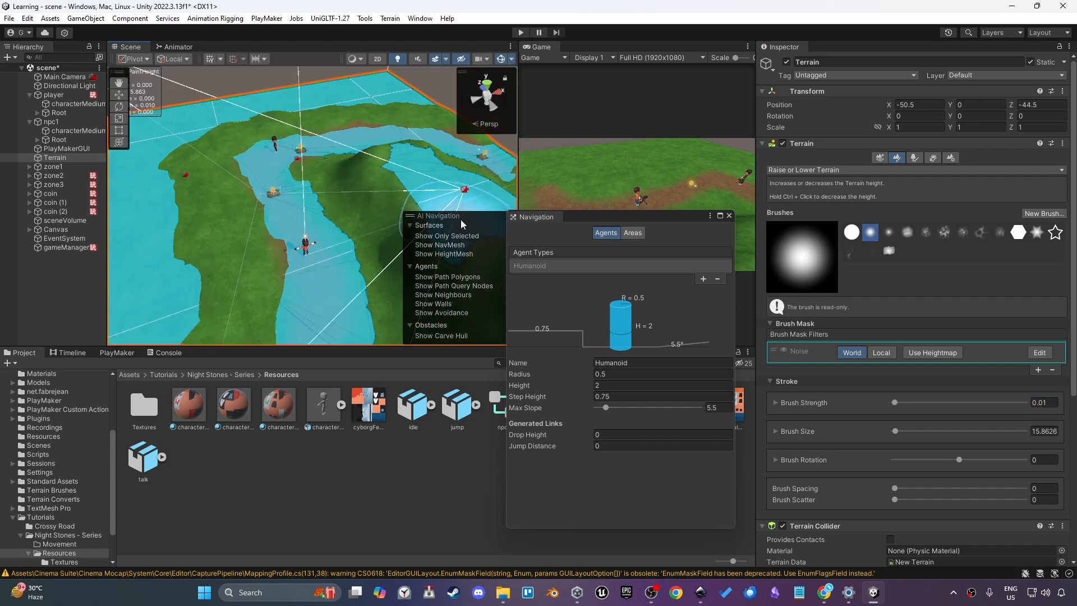
left_click_drag(588, 217, 729, 256)
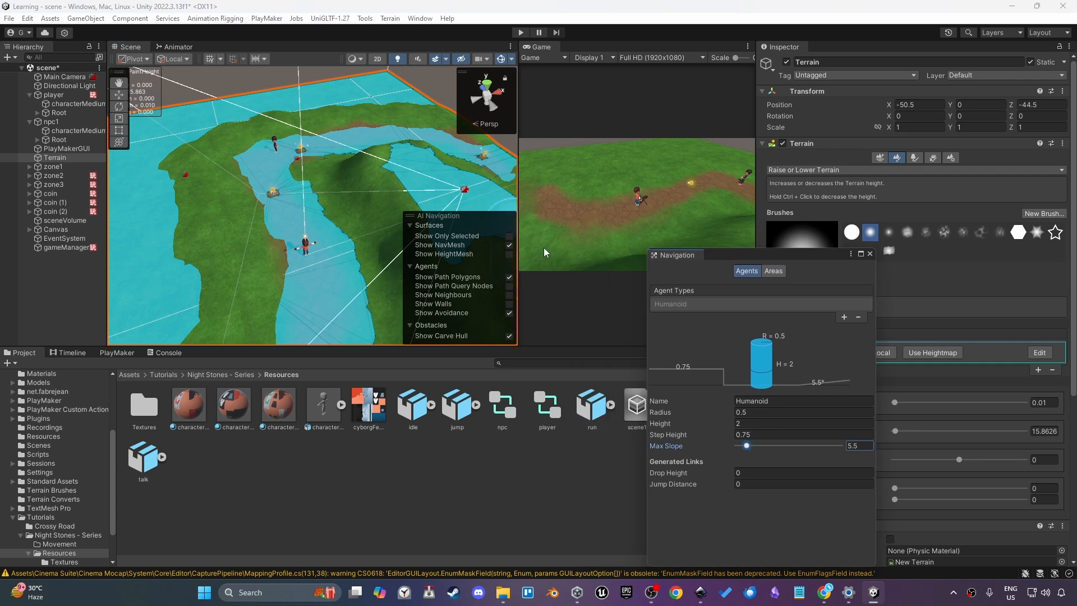
left_click(509, 245)
scroll(336, 213, "down", 4)
left_click_drag(518, 202, 421, 202)
Add a second Scene view tab beside the first and hide the NavMesh overlay in it
right_click(450, 46)
mouse_move(494, 115)
left_click(643, 114)
left_click(870, 255)
left_click(412, 245)
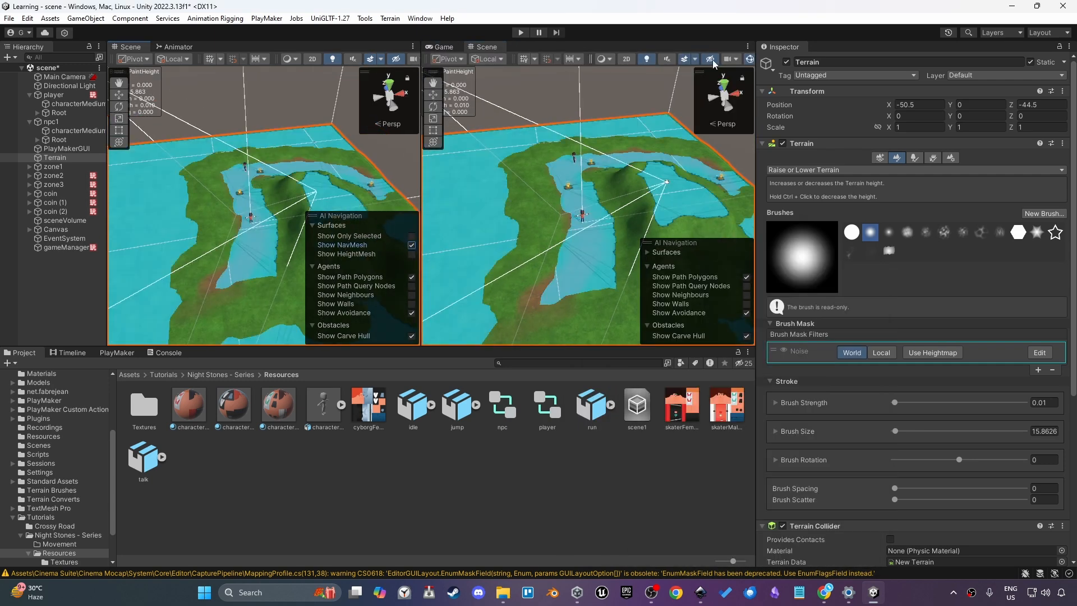
left_click(711, 60)
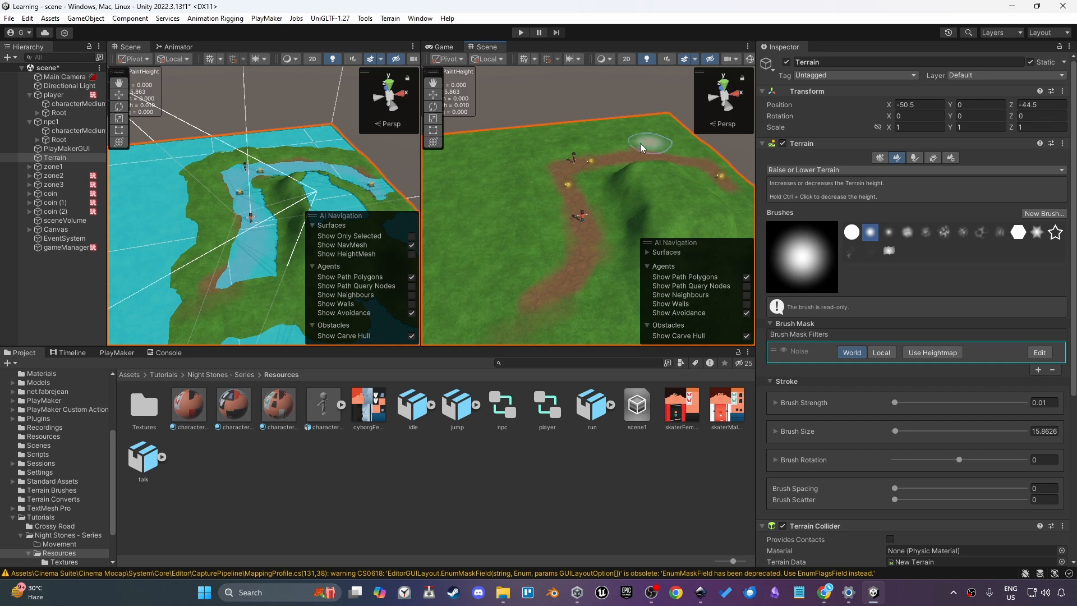
Raise a hill on the terrain beside the dirt path with brush strokes in the second Scene view
mouse_move(558, 258)
left_mouse_down("alt")
mouse_move(551, 293)
mouse_move(587, 174)
mouse_move(600, 166)
left_mouse_up("alt")
scroll(593, 165, "up", 6)
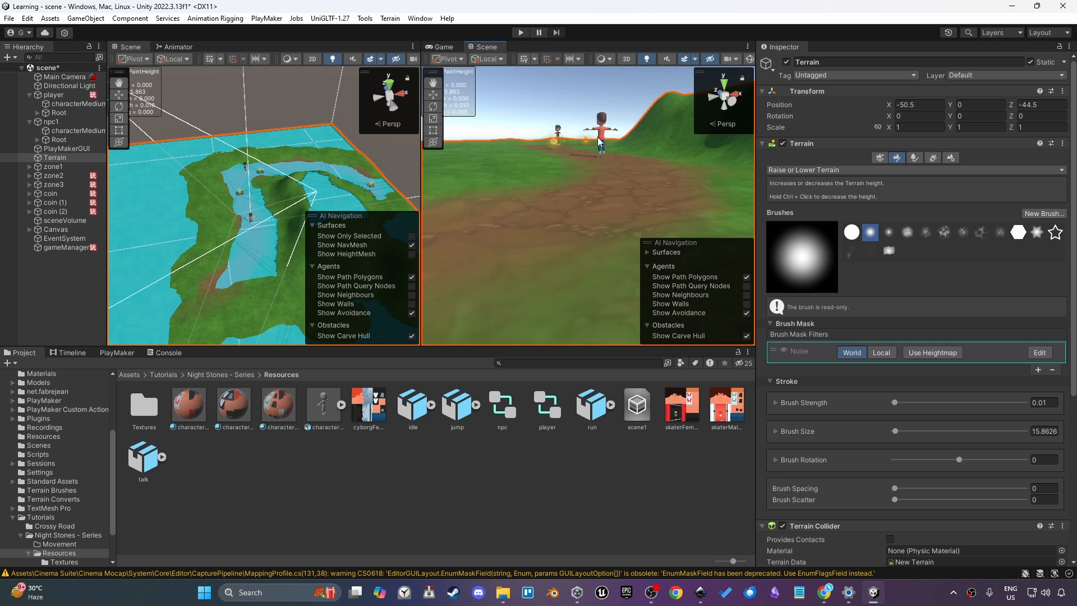
mouse_move(598, 136)
left_mouse_down("alt")
mouse_move(567, 257)
mouse_move(546, 133)
left_mouse_up("alt")
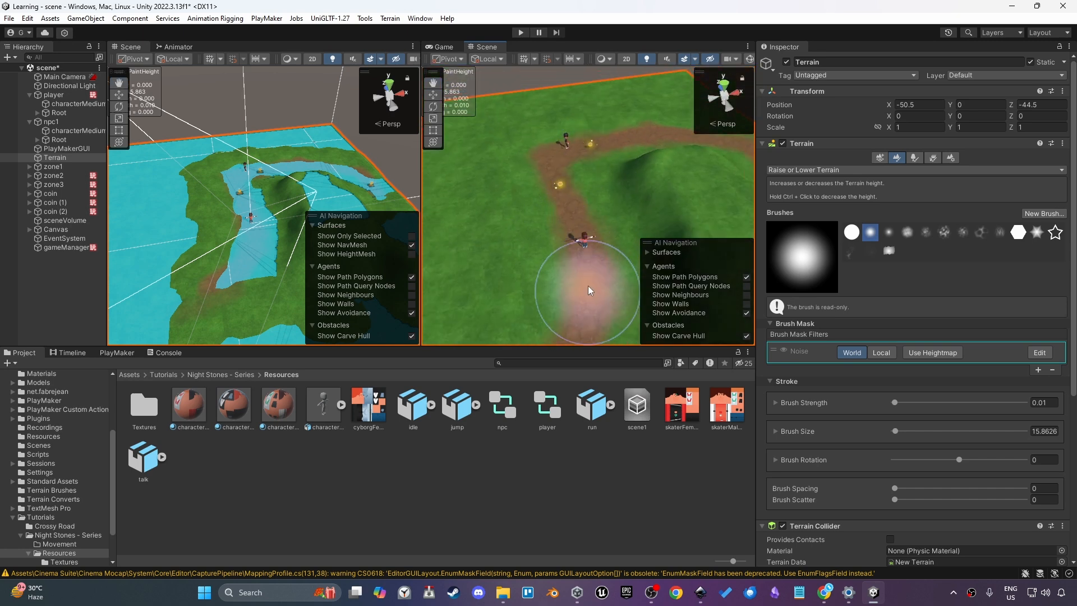
scroll(588, 285, "down", 5)
scroll(596, 205, "up", 5)
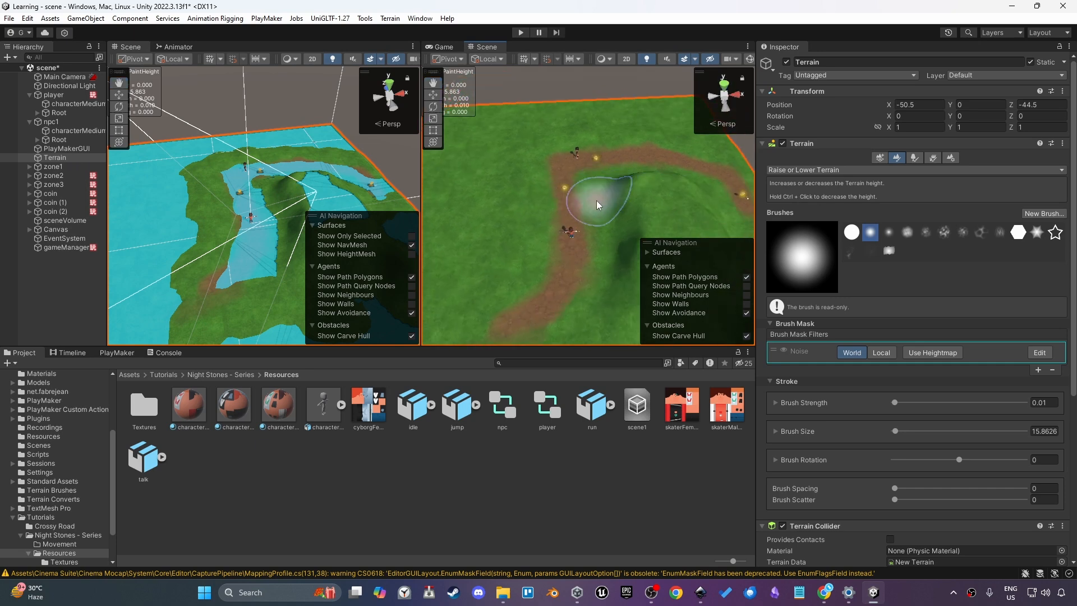
left_click_drag(596, 205, 625, 161, "alt")
scroll(622, 162, "up", 2)
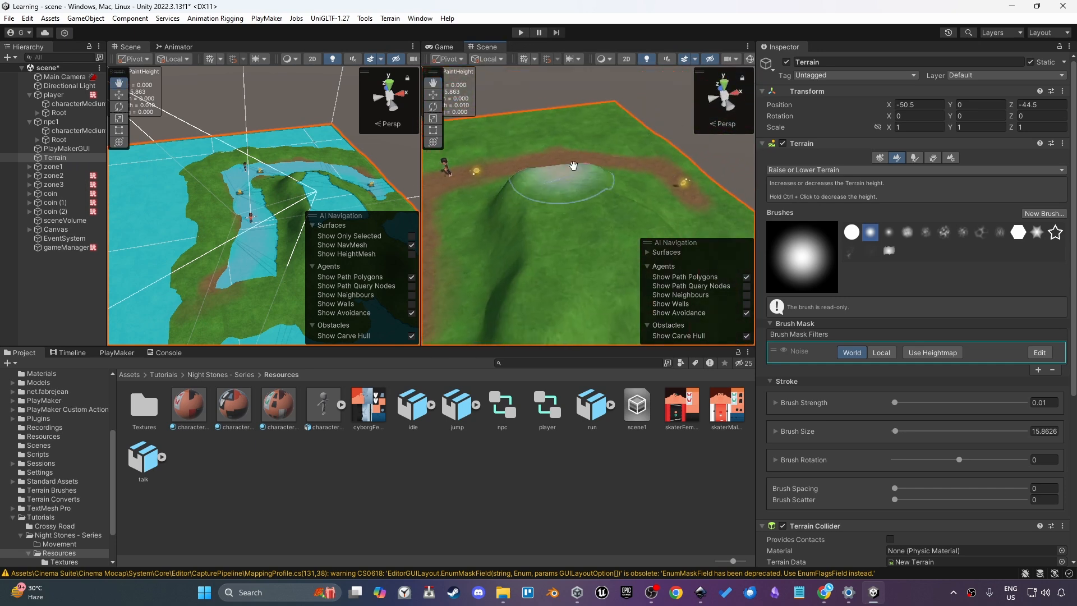
middle_click_drag(567, 169, 603, 172)
key("w")
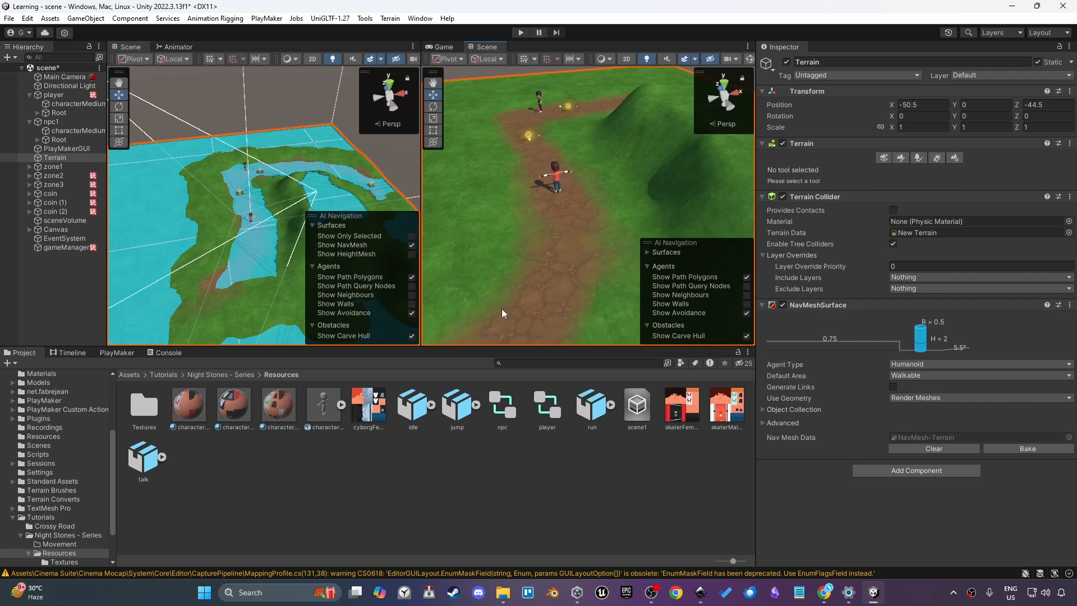
Bake the terrain NavMesh, lower the Humanoid agent's Max Slope to about 4.2 and bake again
scroll(537, 258, "down", 3)
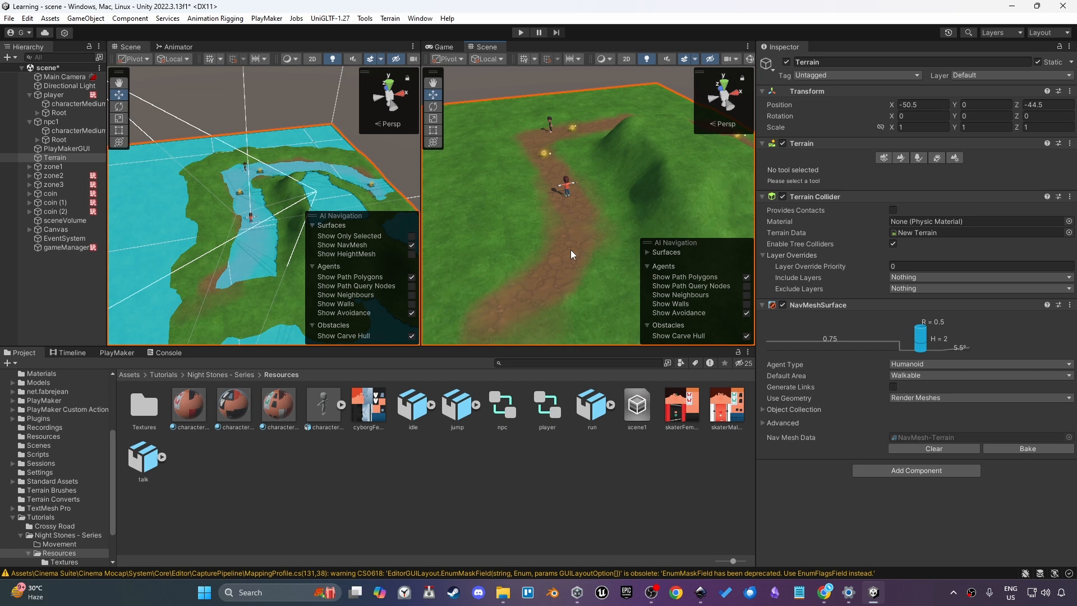
left_click(1027, 448)
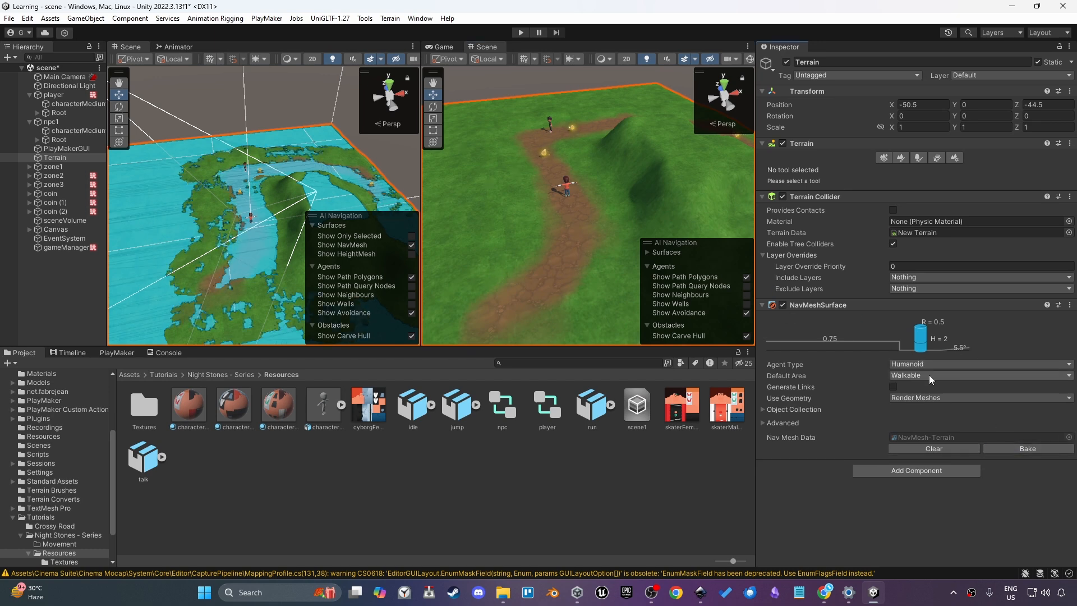
left_click_drag(747, 447, 745, 448)
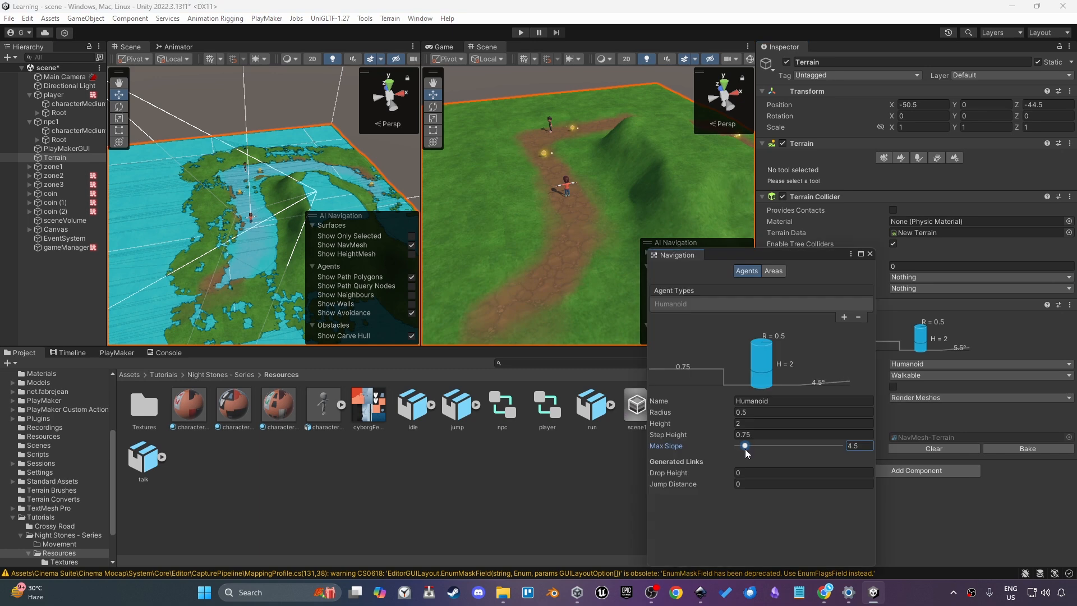
left_click(998, 451)
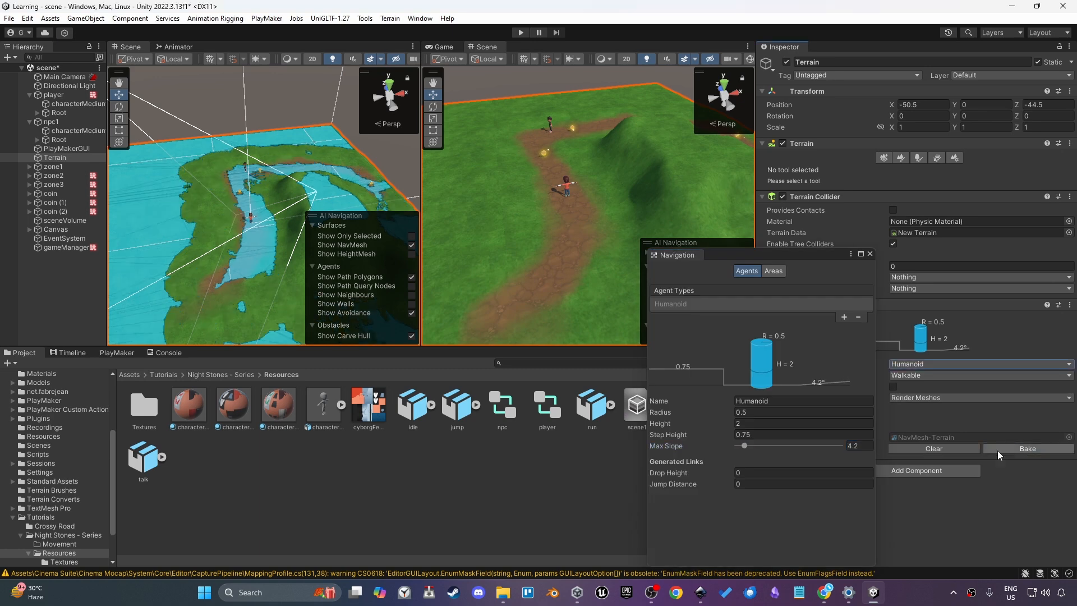
Examine the baked NavMesh coverage across the terrain and hills in the Scene view
middle_click_drag(297, 182, 281, 129)
scroll(251, 149, "up", 3)
scroll(250, 152, "up", 3)
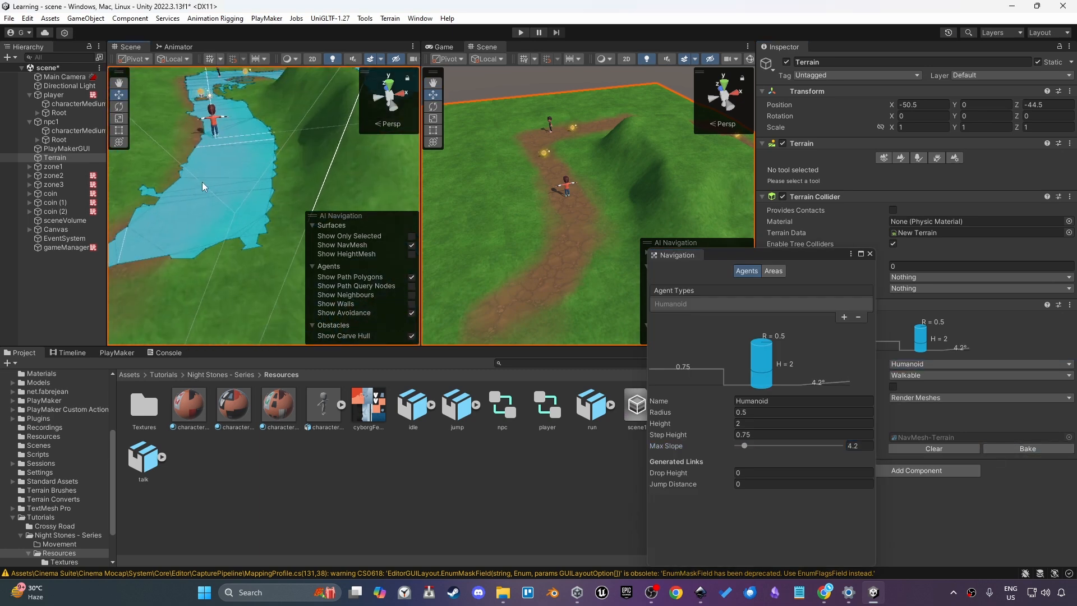
left_click_drag(202, 181, 261, 261, "alt")
scroll(266, 245, "down", 3)
scroll(275, 210, "up", 3)
middle_click_drag(255, 152, 236, 196)
scroll(207, 166, "down", 2)
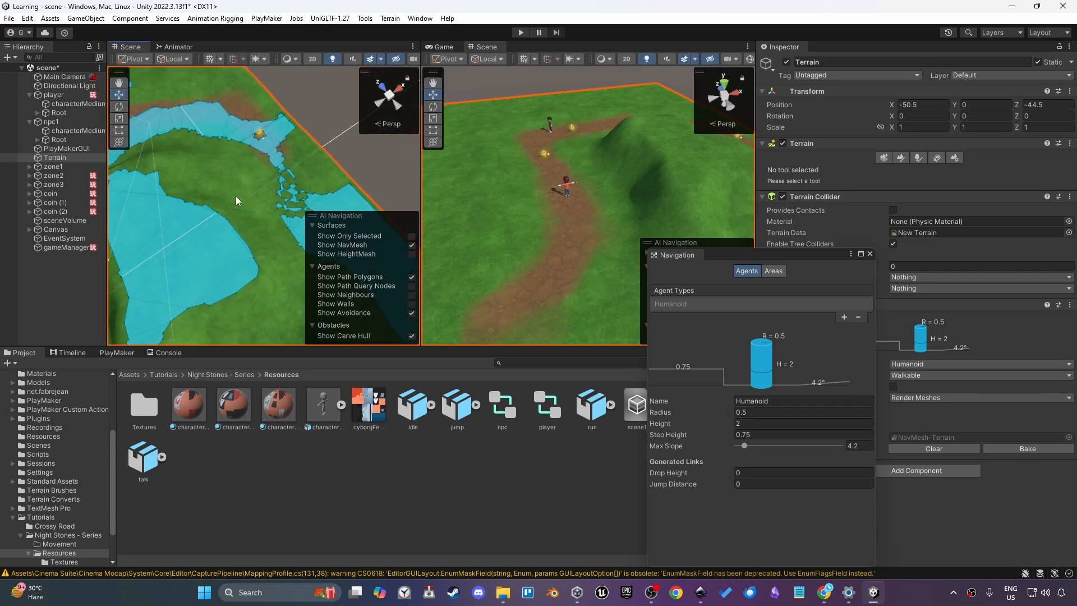
scroll(236, 197, "up", 3)
middle_click_drag(314, 131, 291, 154)
scroll(291, 155, "up", 4)
scroll(258, 175, "down", 4)
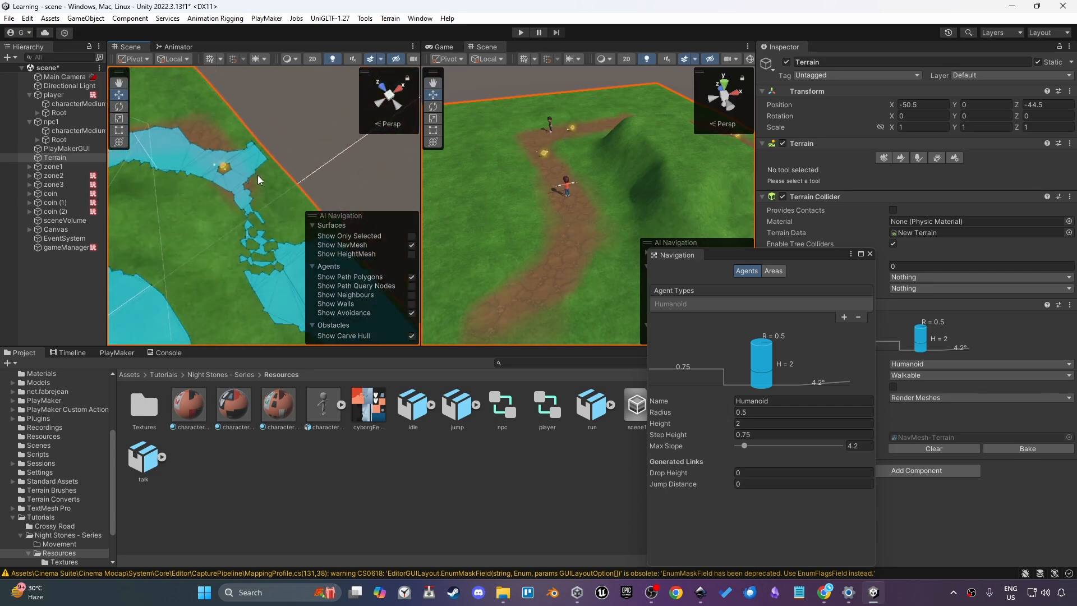
Set the agent Max Slope to 5 and bake the NavMesh
left_click(859, 446)
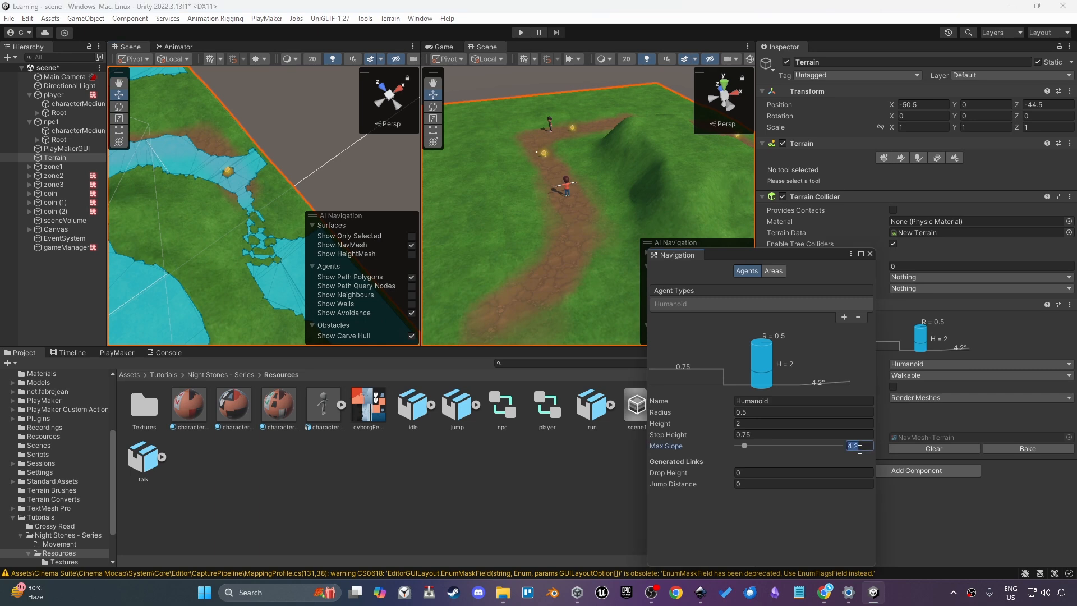
type("5")
key("Return")
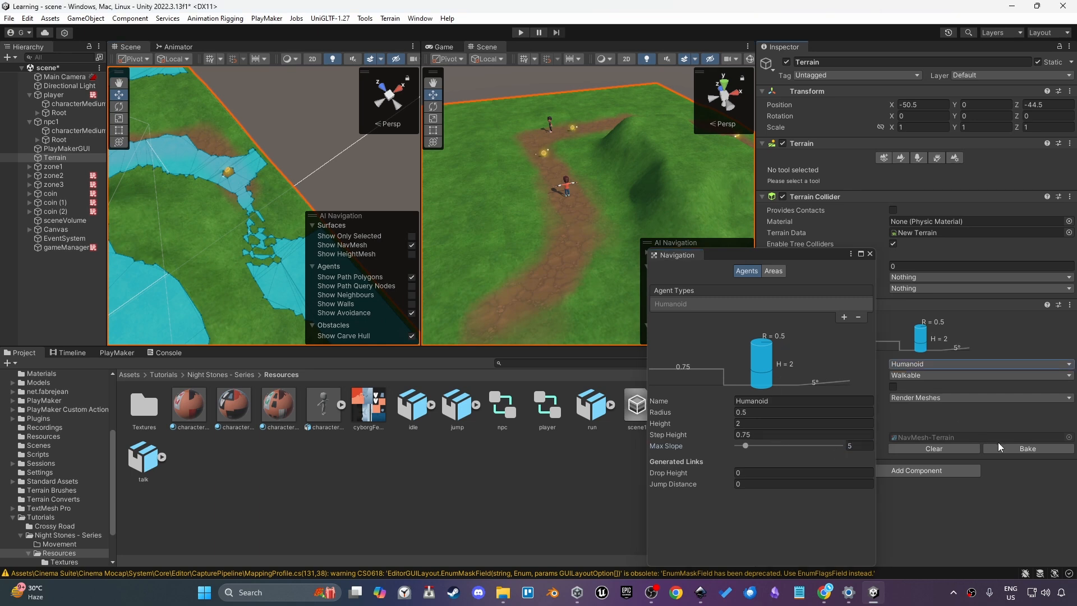
left_click(1002, 449)
Set the agent Max Slope to 2 and bake the NavMesh
left_click(863, 446)
type("2")
left_click(997, 448)
Check the NavMesh on the slopes and bake the terrain NavMesh once more
middle_click_drag(168, 263, 347, 134)
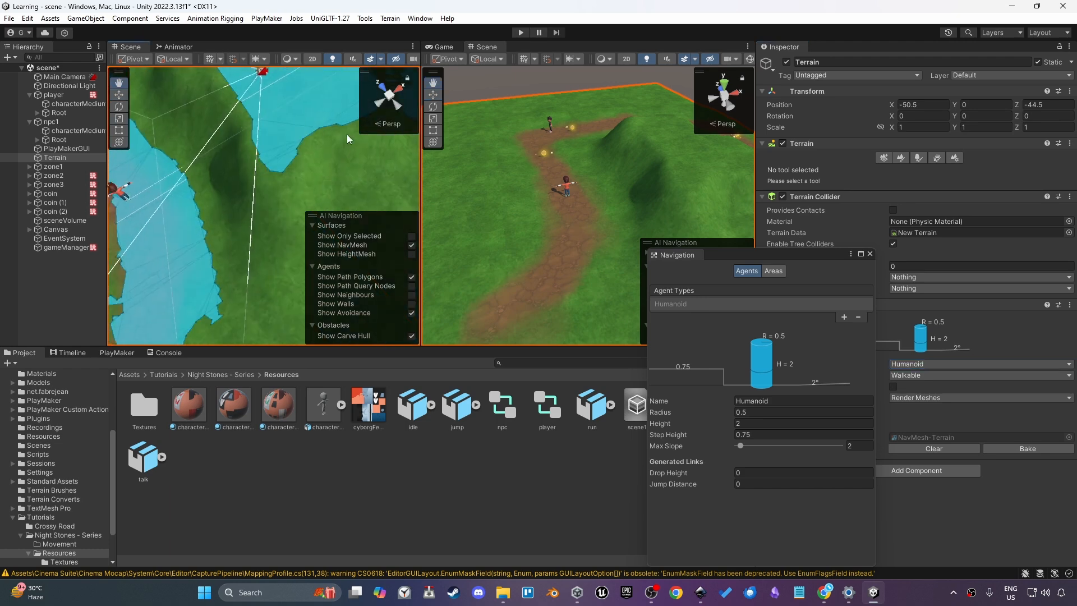
scroll(343, 136, "down", 4)
scroll(287, 171, "down", 3)
scroll(241, 220, "up", 4)
left_click_drag(241, 220, 244, 133, "alt")
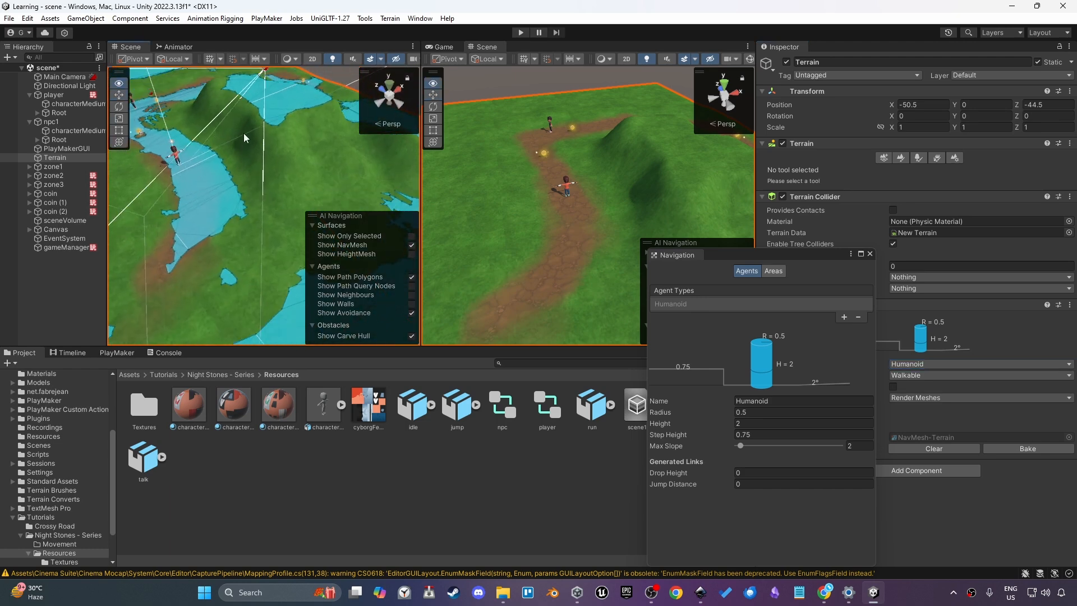
middle_click_drag(244, 133, 303, 179)
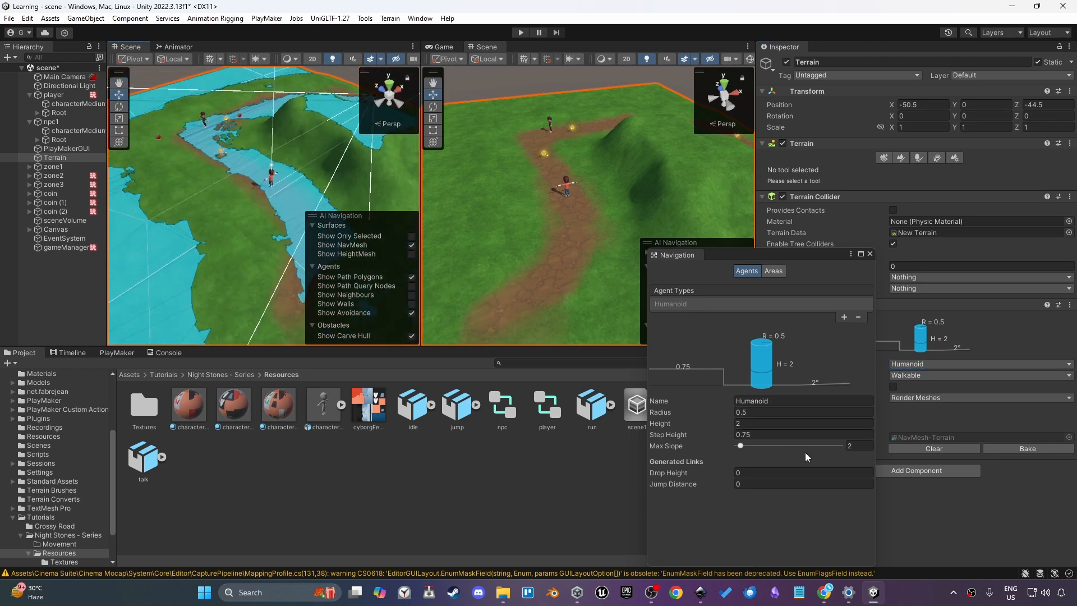
left_click(1007, 448)
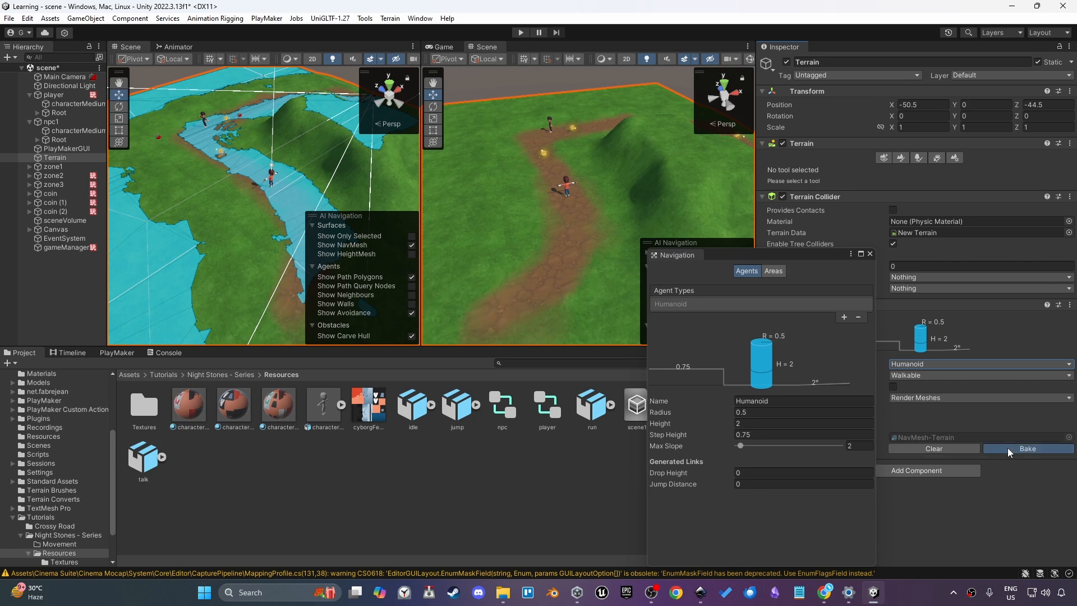
Close the Navigation window and examine the NavMesh around the player character near the path
middle_click_drag(279, 196, 248, 193)
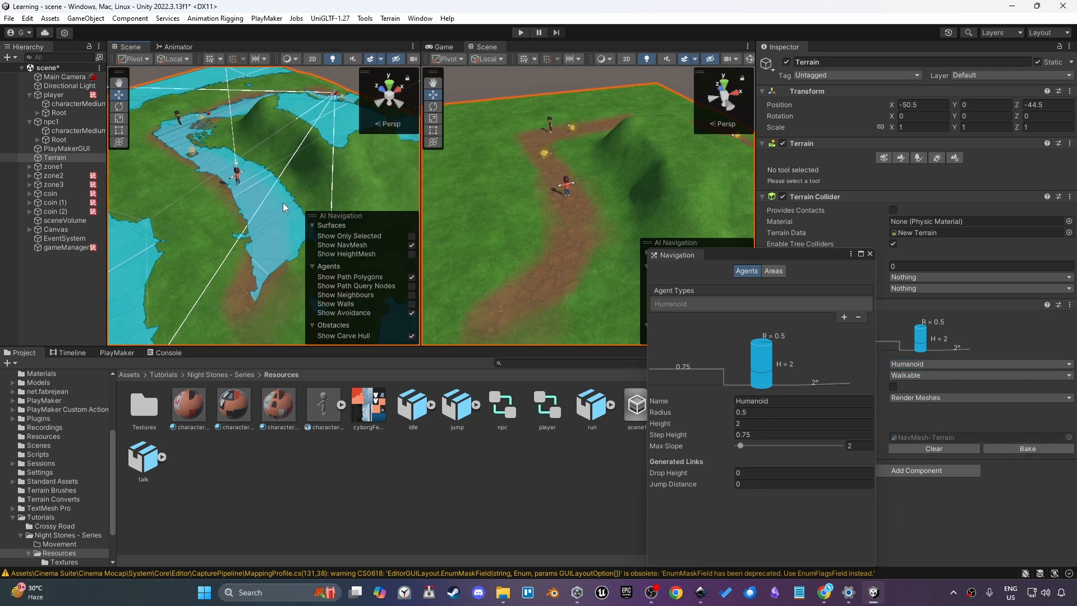
left_click(869, 254)
middle_click_drag(272, 140, 237, 204)
scroll(303, 191, "up", 3)
scroll(237, 204, "up", 3)
right_click_drag(236, 204, 231, 157)
key("d")
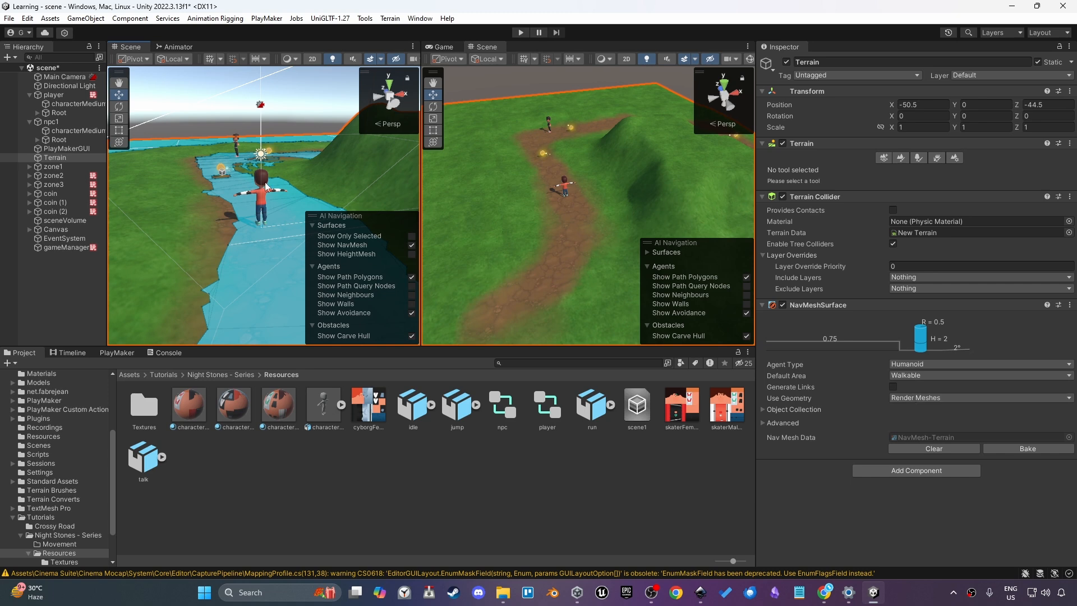
right_click_drag(308, 210, 246, 208)
key("w")
right_click_drag(130, 202, 252, 224)
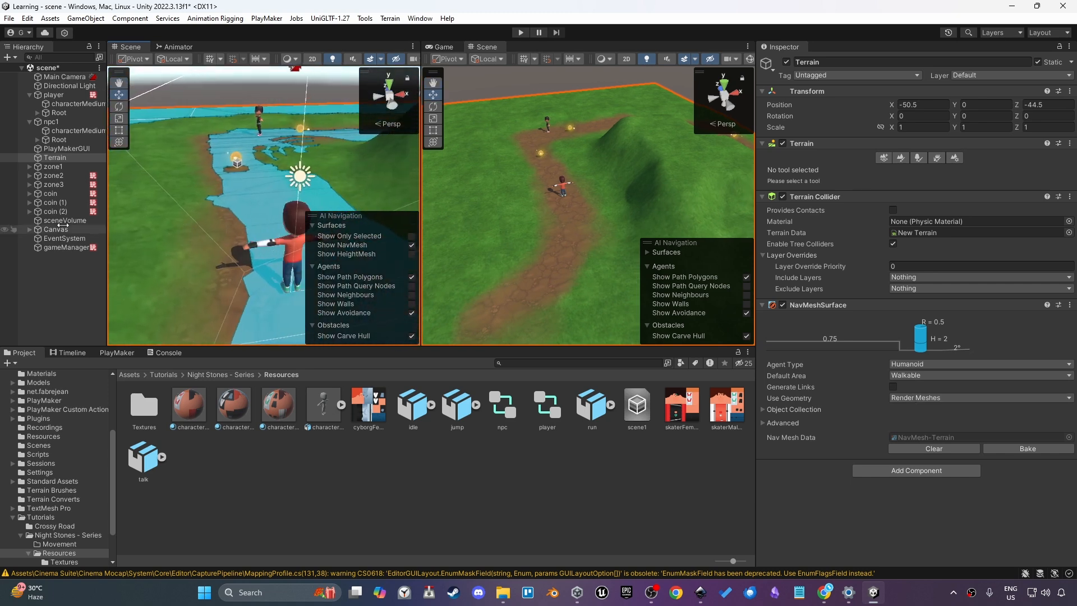
Hide the NavMesh overlay and show the Game view beside a widened Scene view
left_click(410, 242)
left_click(444, 47)
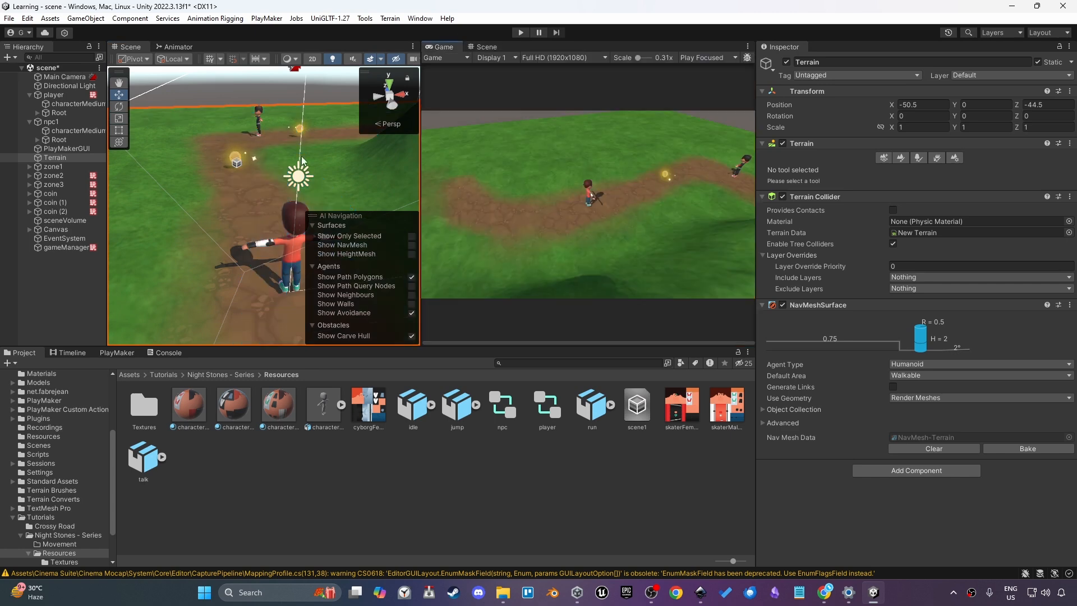
left_click_drag(421, 169, 556, 153)
scroll(308, 213, "down", 3)
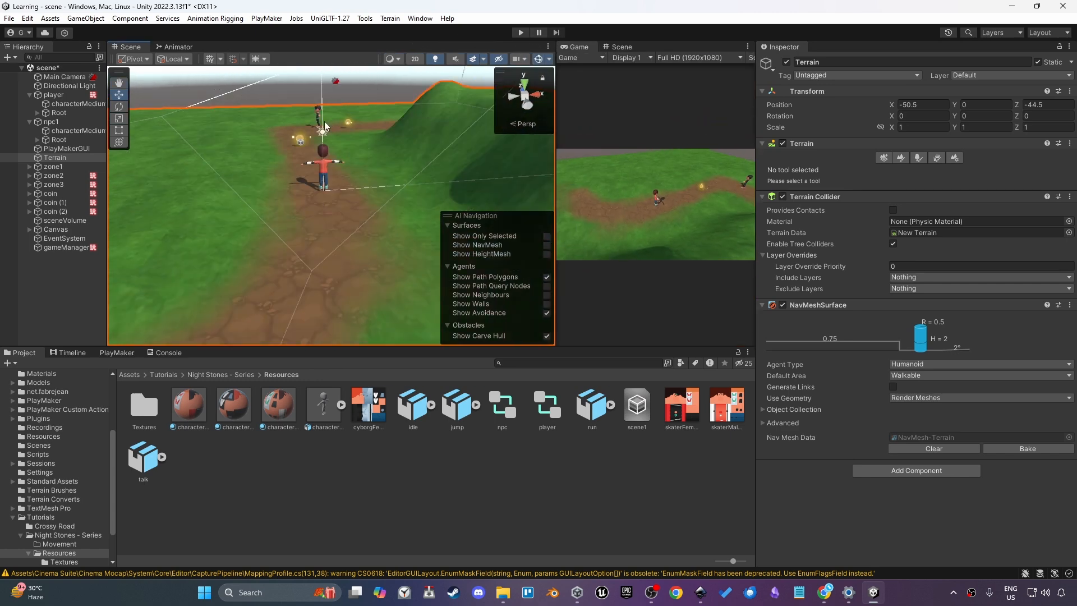
Select npc1 and move it to about X 12.76, Z 25.77 beside the path
key("w")
right_click_drag(326, 127, 412, 183)
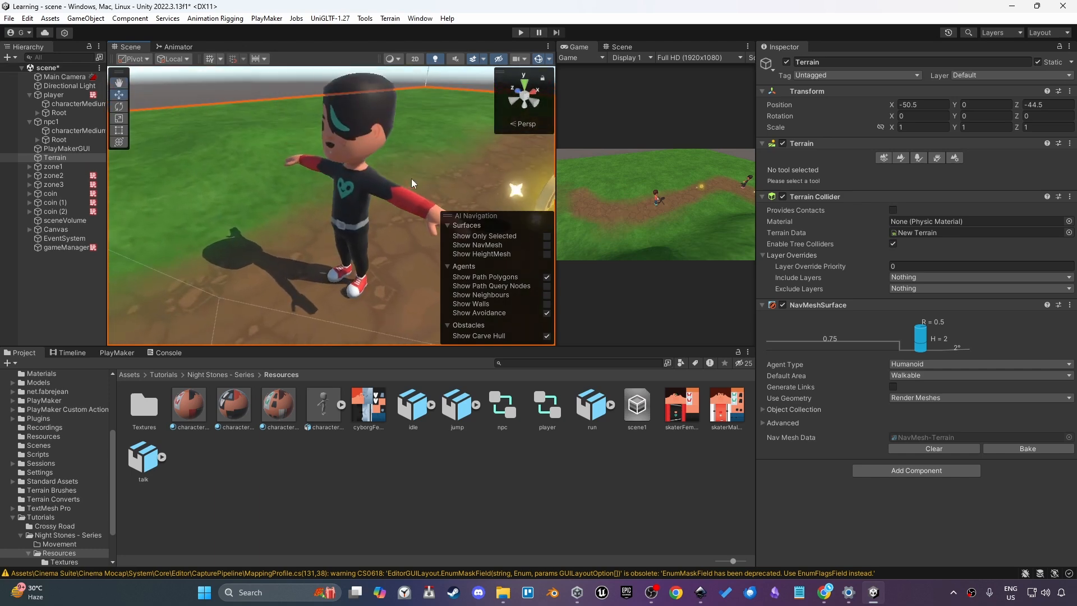
left_click(344, 203)
left_click(77, 123)
scroll(346, 188, "down", 5)
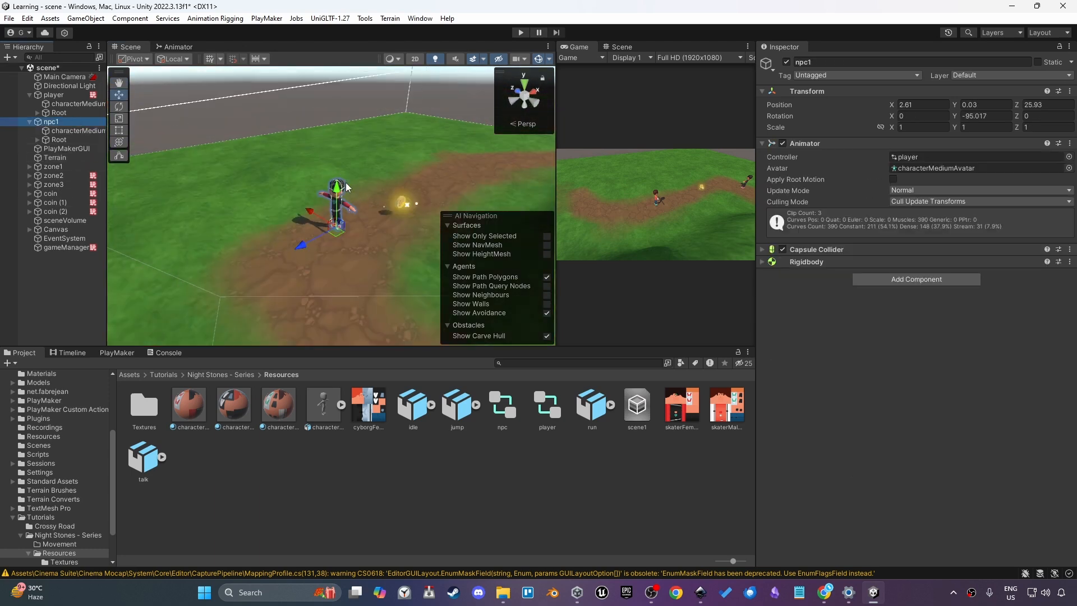
left_click_drag(339, 230, 411, 199)
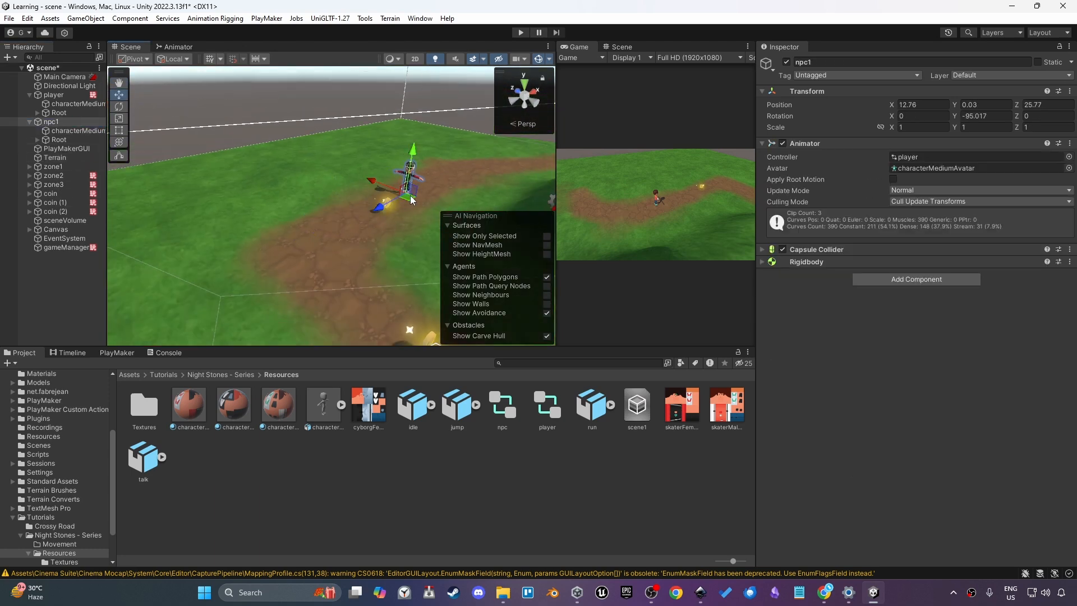
Turn the NavMesh overlay back on in the Scene view around npc1
left_click(547, 245)
middle_click_drag(385, 216, 366, 218)
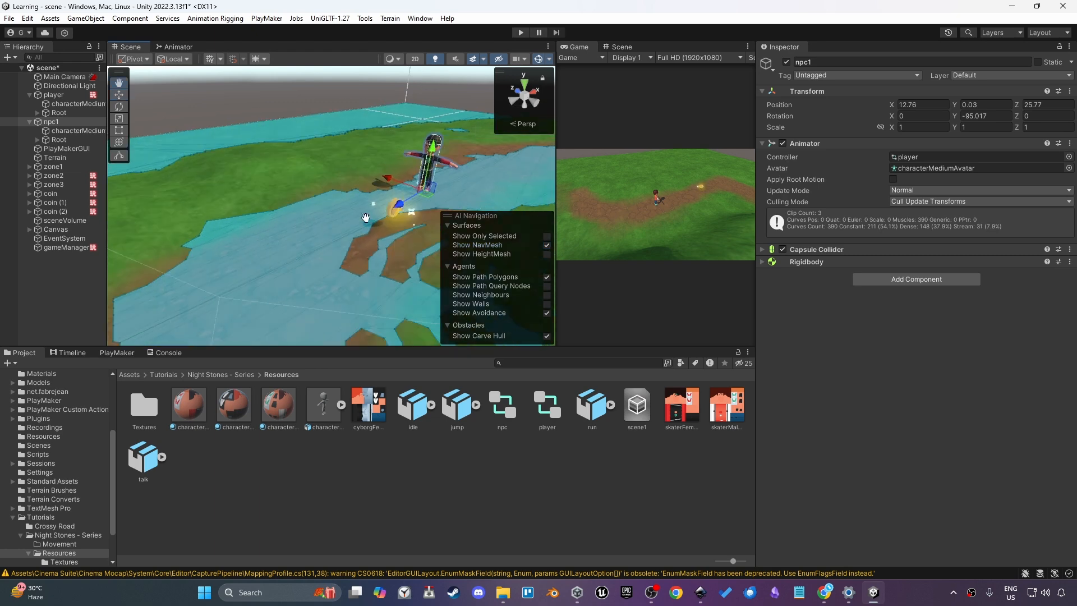
scroll(366, 218, "up", 5)
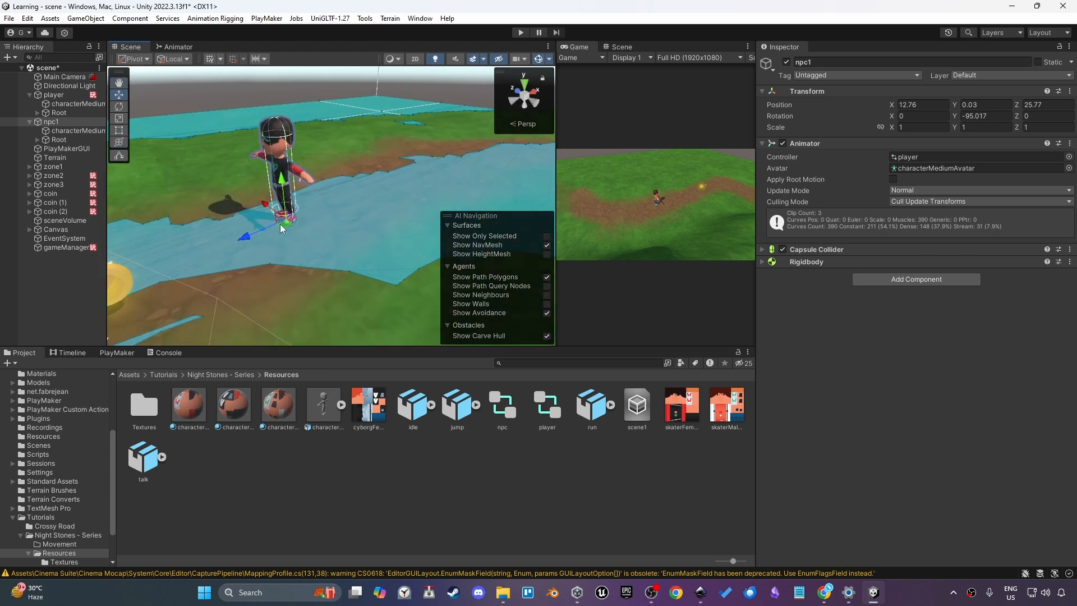
Create an empty GameObject at npc1's position and name it waypoint
right_click(68, 121)
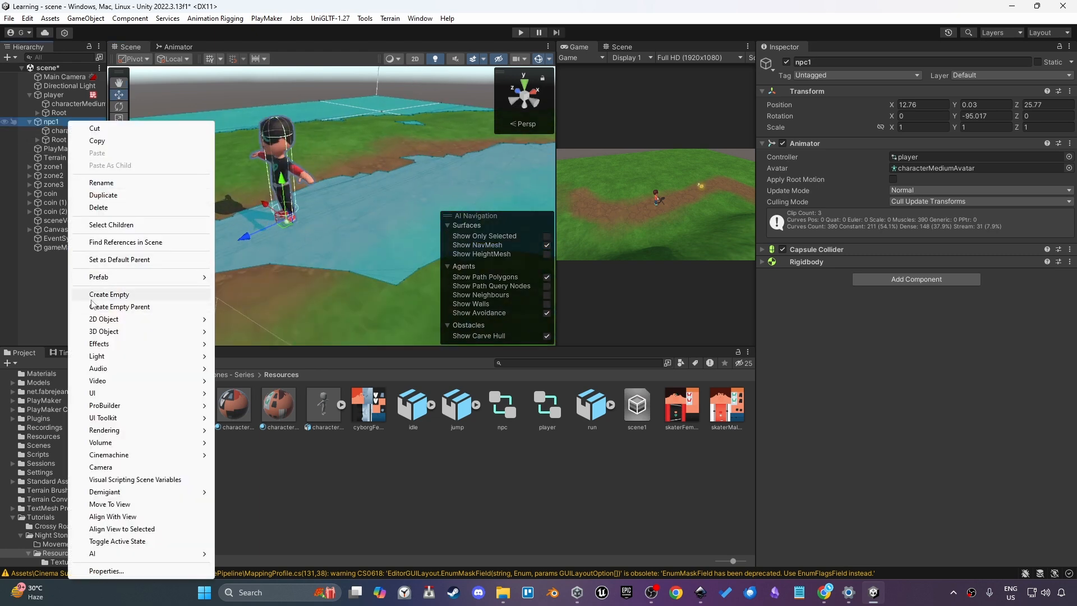
left_click(92, 294)
left_click_drag(47, 152, 44, 125)
left_click(56, 122)
key("BackSpace")
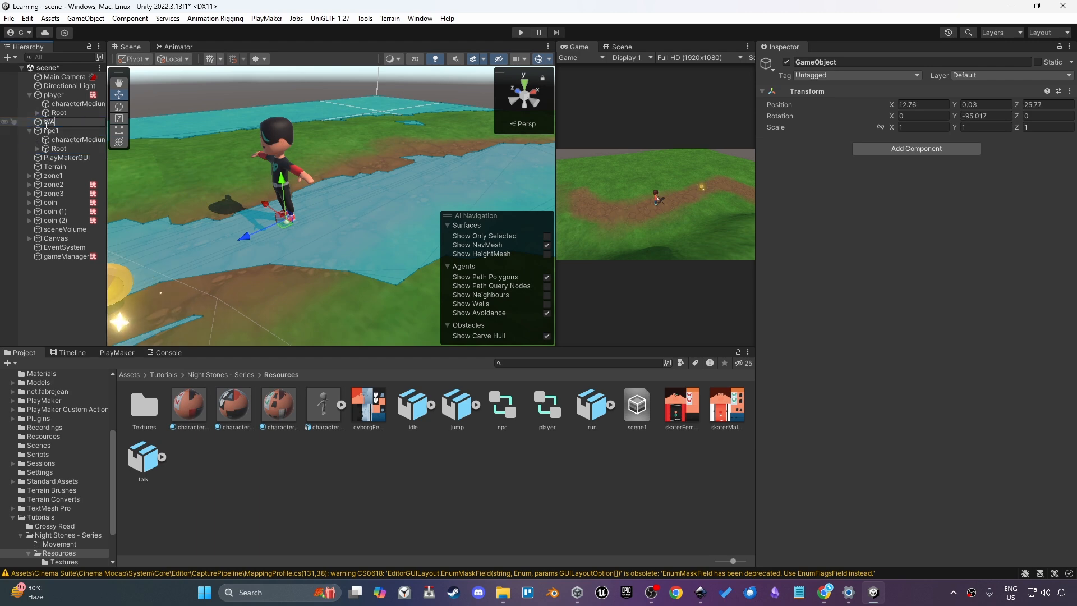
type("waypoint")
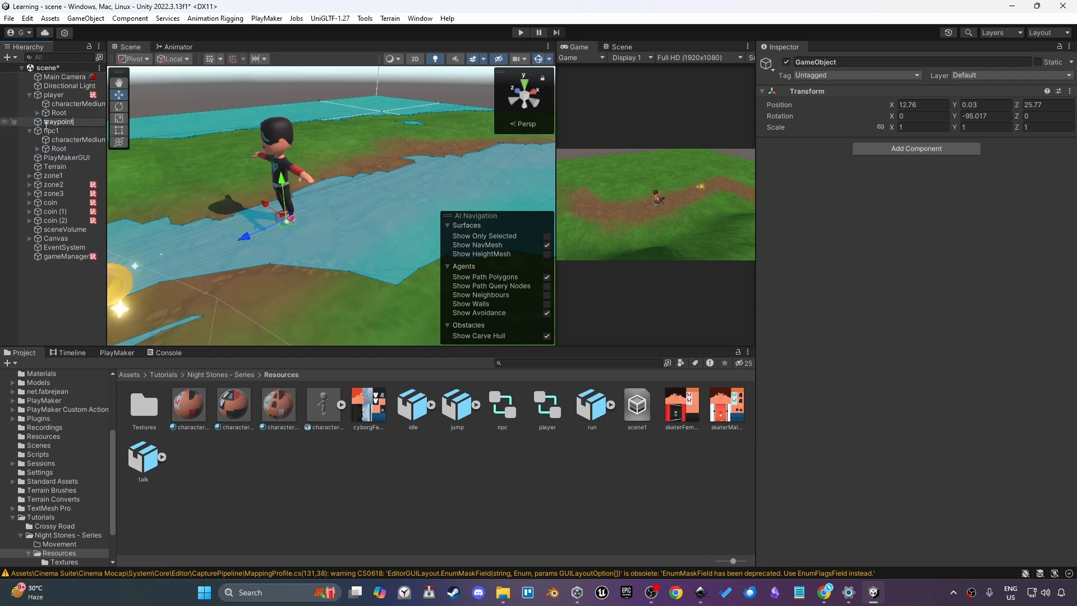
key("Return")
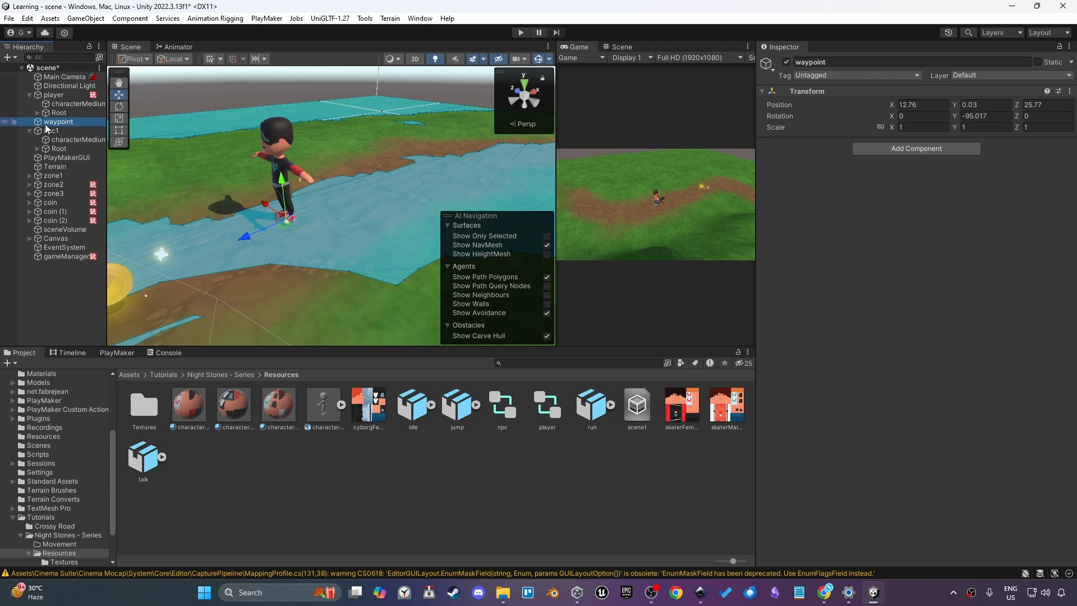
Rename the empty object waypoint1 and duplicate it
key("F2")
key("Right")
type("1")
key("Return")
key("ctrl+d")
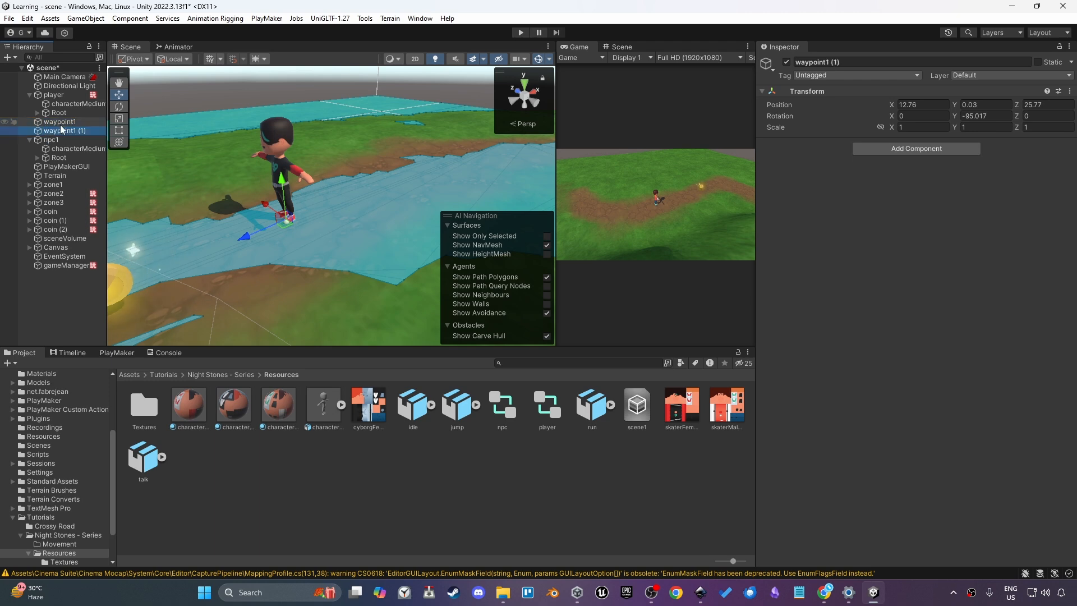
Rename the duplicate waypoint2
key("F2")
key("Right")
key("BackSpace")
key("BackSpace")
key("BackSpace")
key("BackSpace")
key("BackSpace")
key("BackSpace")
type("2")
key("BackSpace")
type("t2")
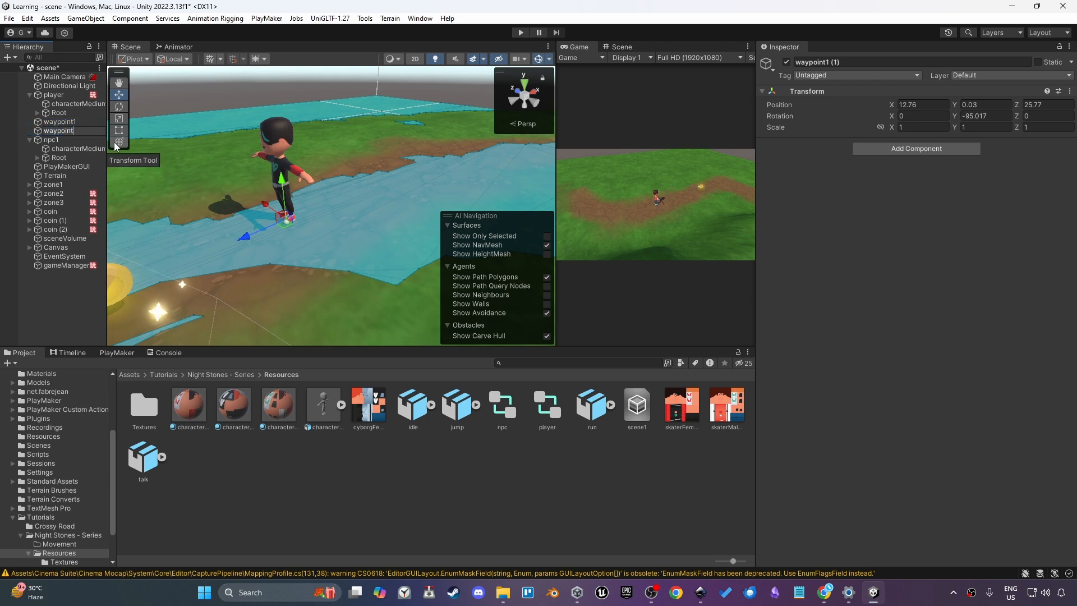
key("Return")
Move waypoint2 along the path to about X 0.54, Z 25.66
scroll(290, 213, "down", 8)
scroll(292, 210, "down", 5)
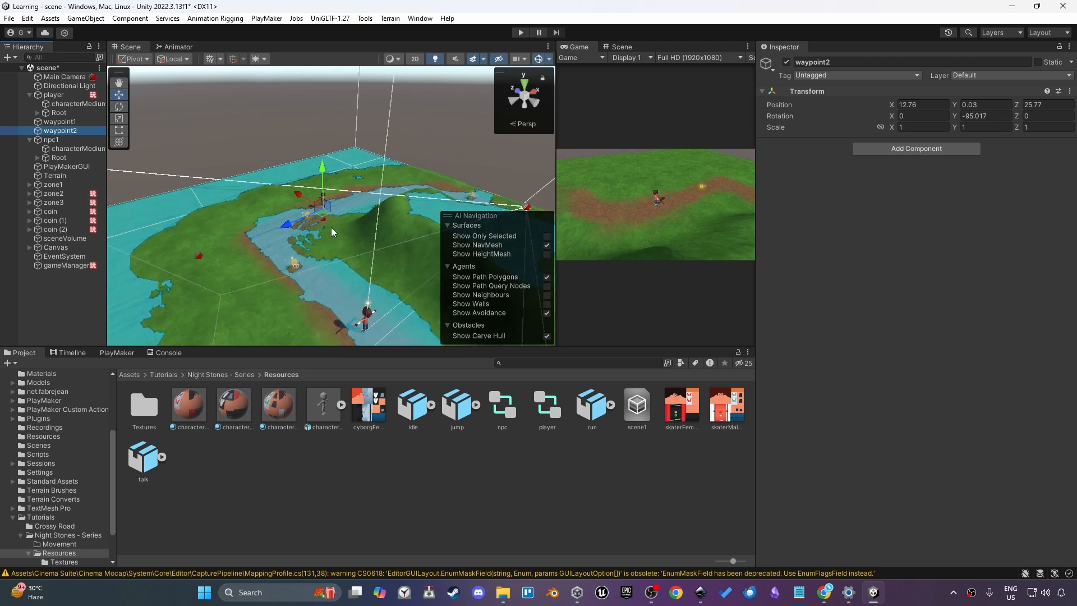
left_click_drag(324, 217, 313, 285)
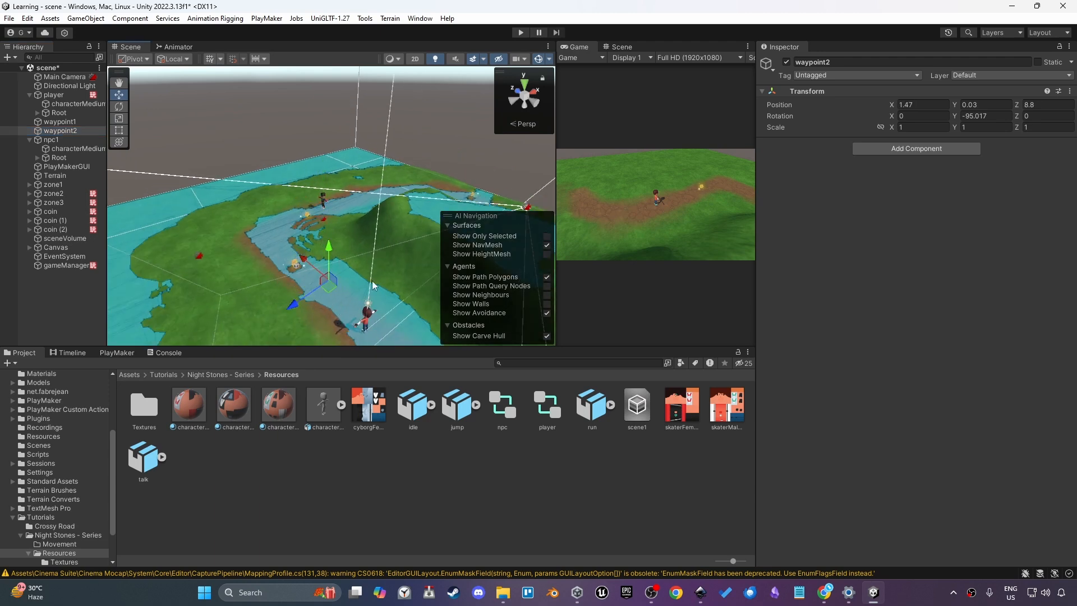
right_click_drag(375, 286, 417, 268)
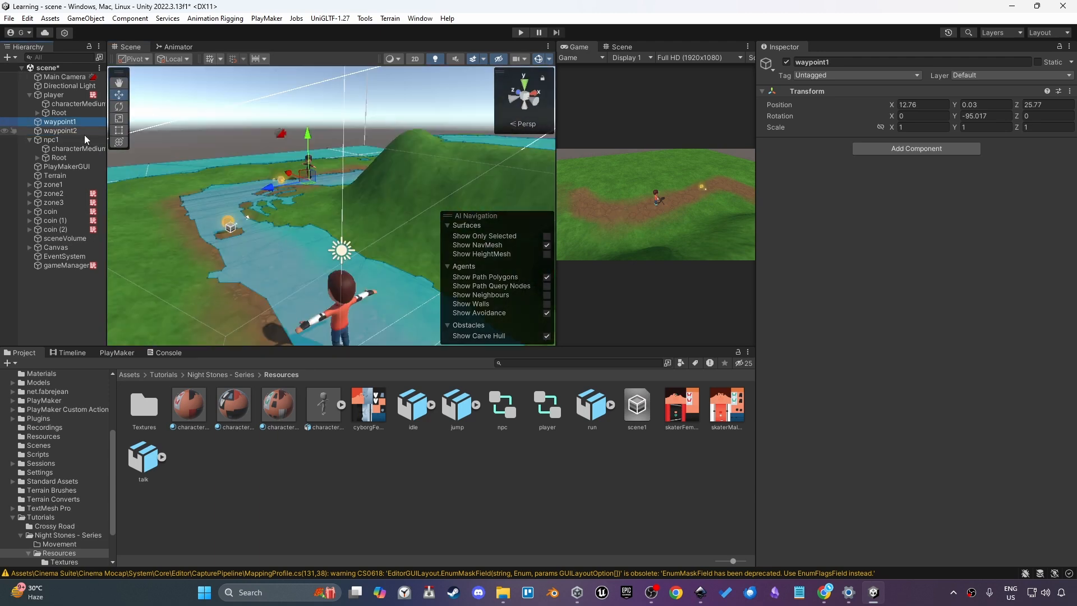
left_click(84, 132)
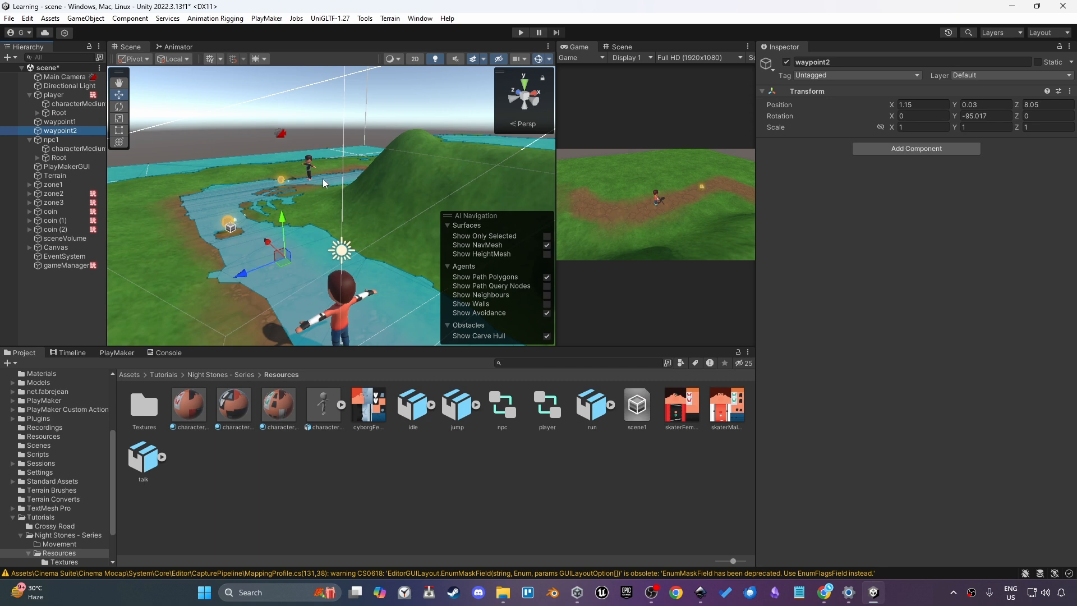
right_click_drag(324, 183, 355, 232)
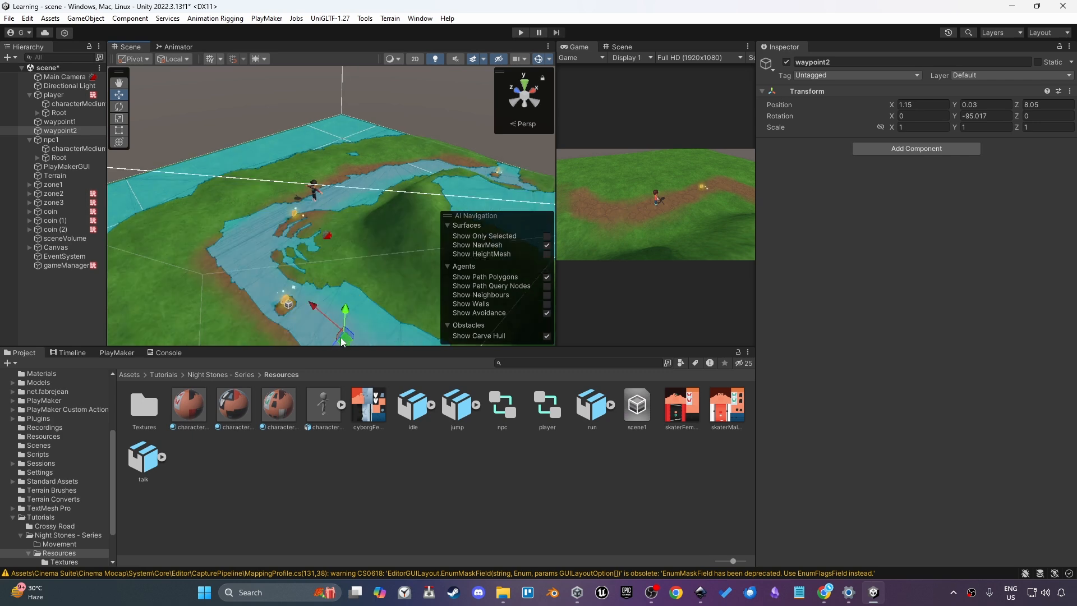
left_click_drag(342, 337, 242, 242)
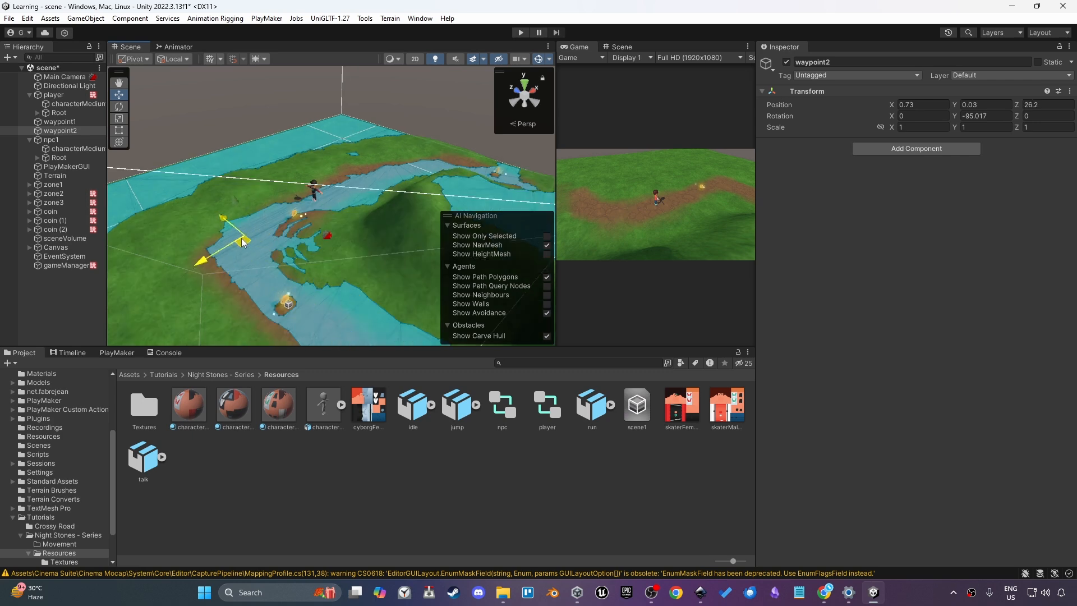
Select npc1 and add a PlayMaker FSM to it
double_click(92, 121)
double_click(56, 140)
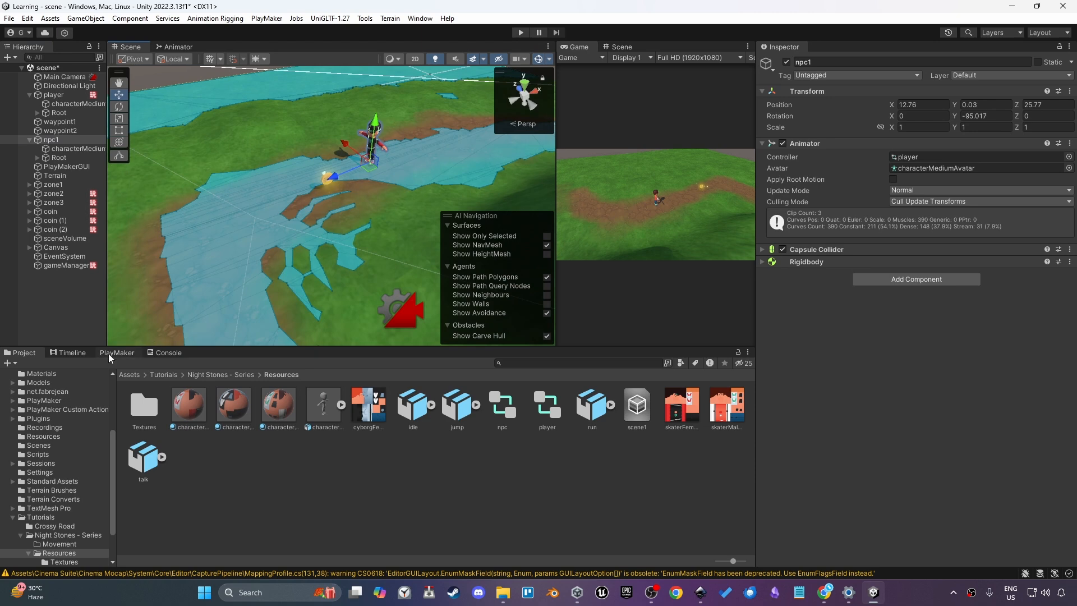
left_click(99, 353)
right_click(113, 393)
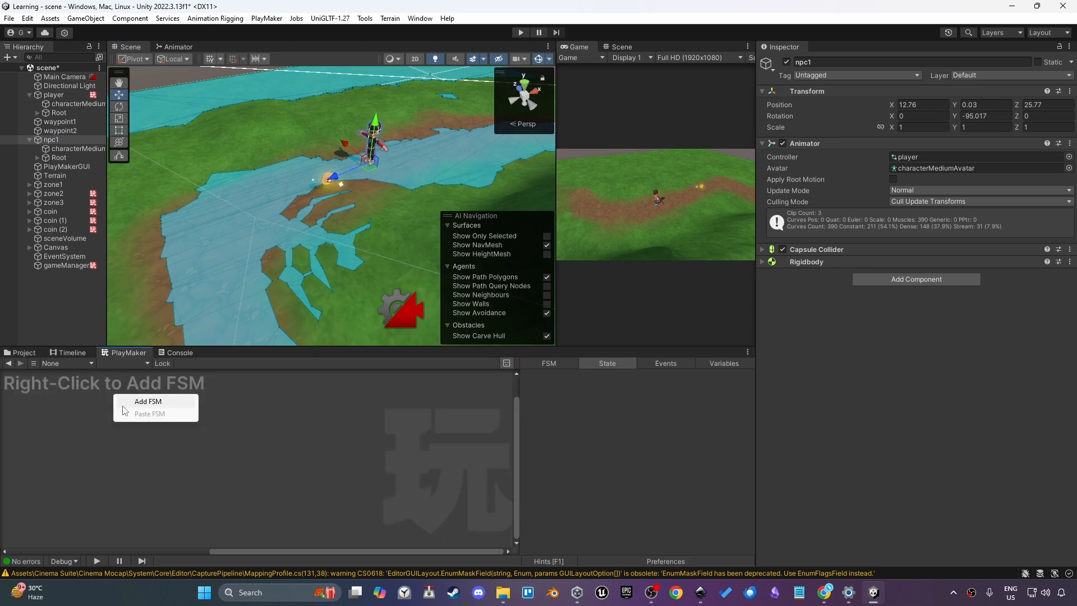
left_click(134, 402)
Open the PlayMaker Ecosystem and import the Path Finding package from its navmesh results
left_click(420, 19)
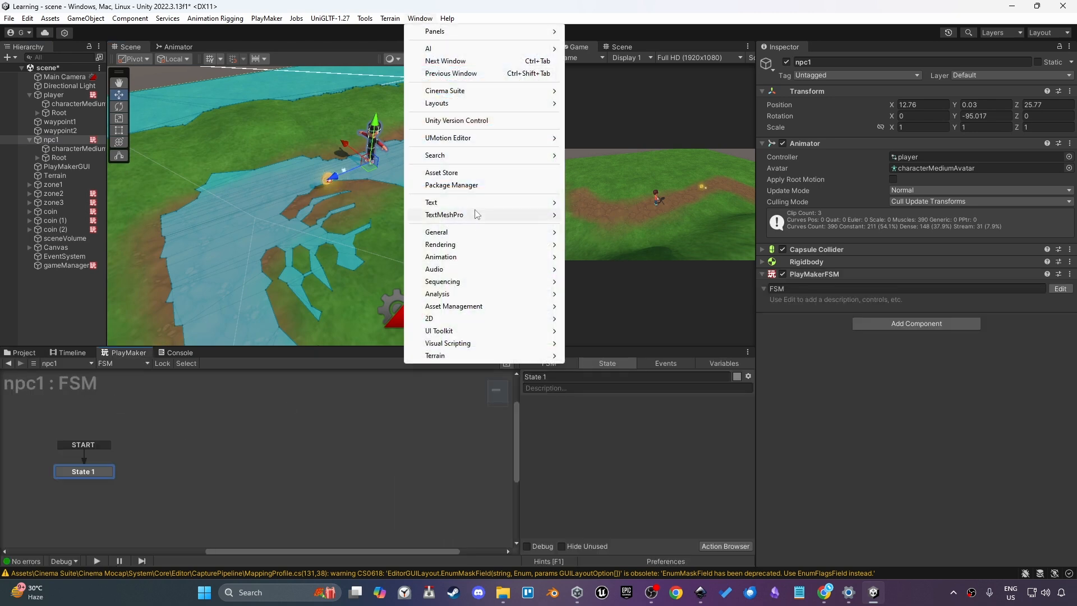
mouse_move(328, 18)
mouse_move(267, 19)
mouse_move(297, 115)
mouse_move(392, 128)
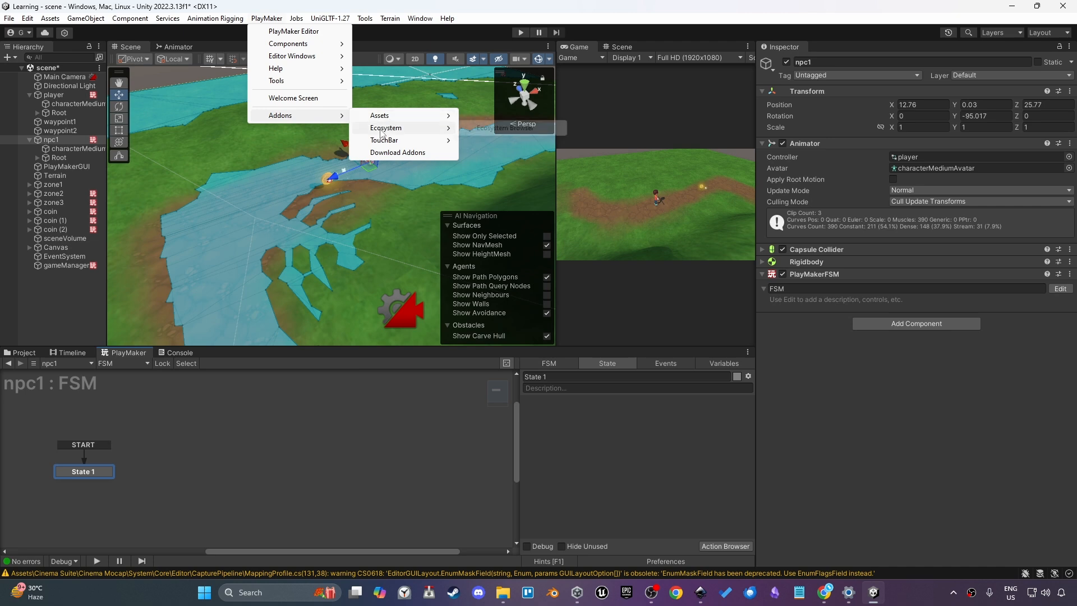
left_click(501, 134)
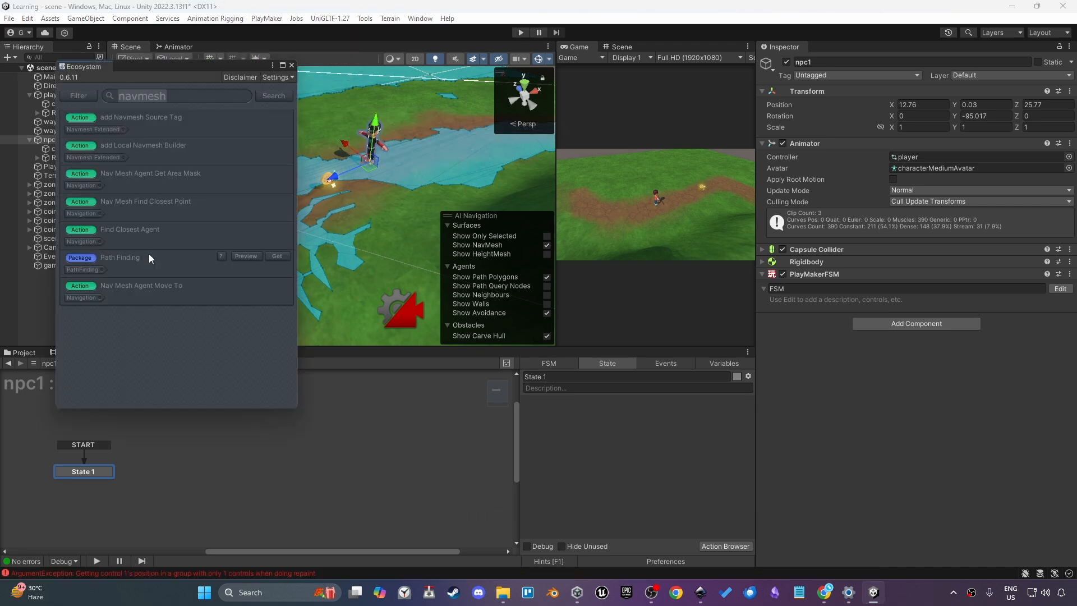
left_click(284, 256)
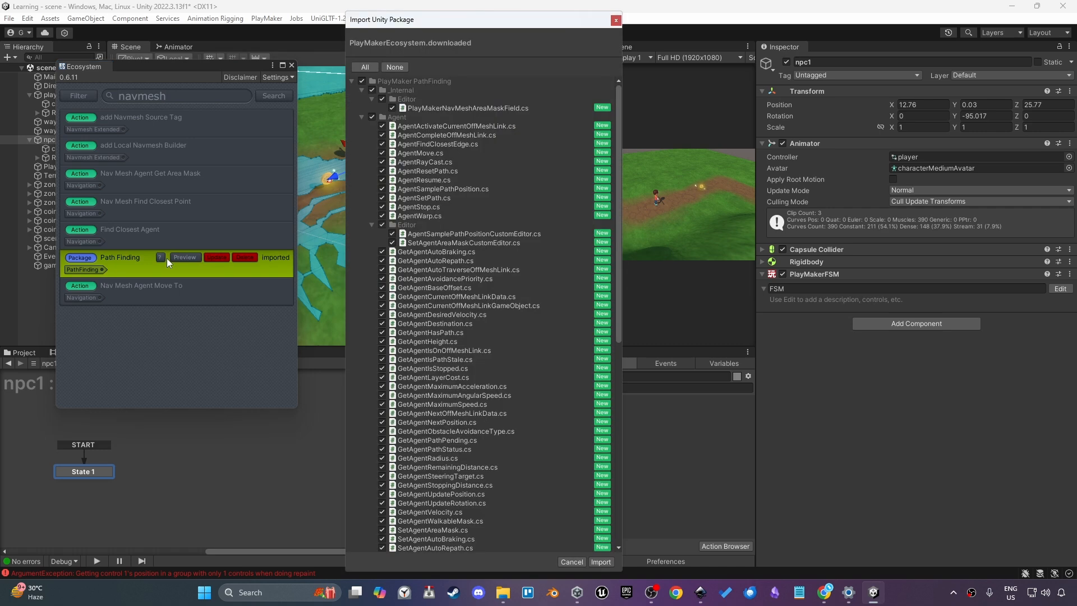
left_click(351, 82)
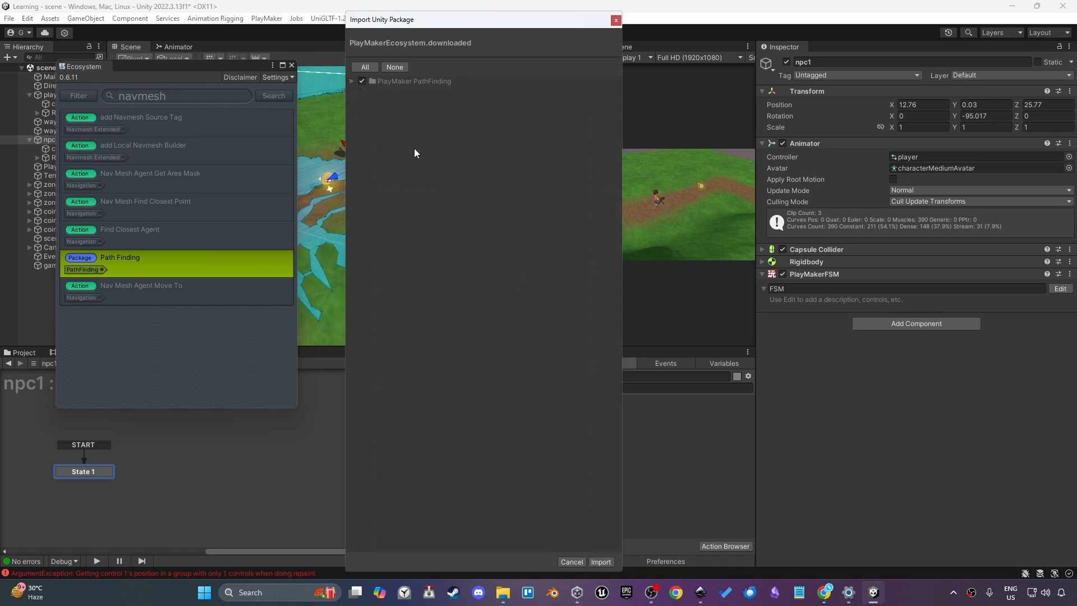
left_click(601, 562)
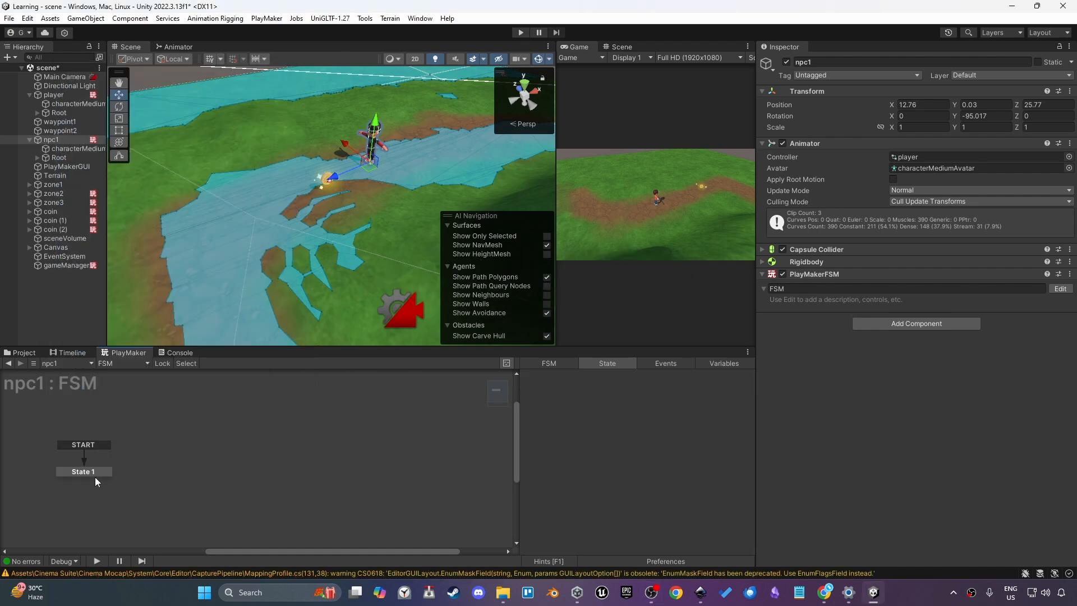
Add a Set Agent Destination As Game Object action to State 1 of npc1's FSM
left_click(96, 474)
double_click(570, 446)
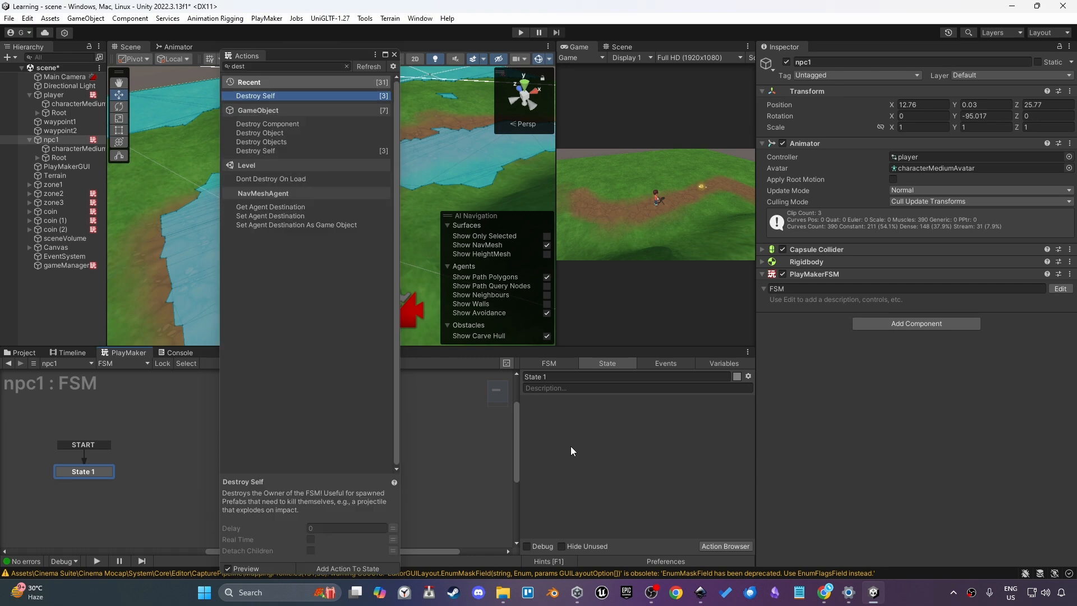
left_click(289, 68)
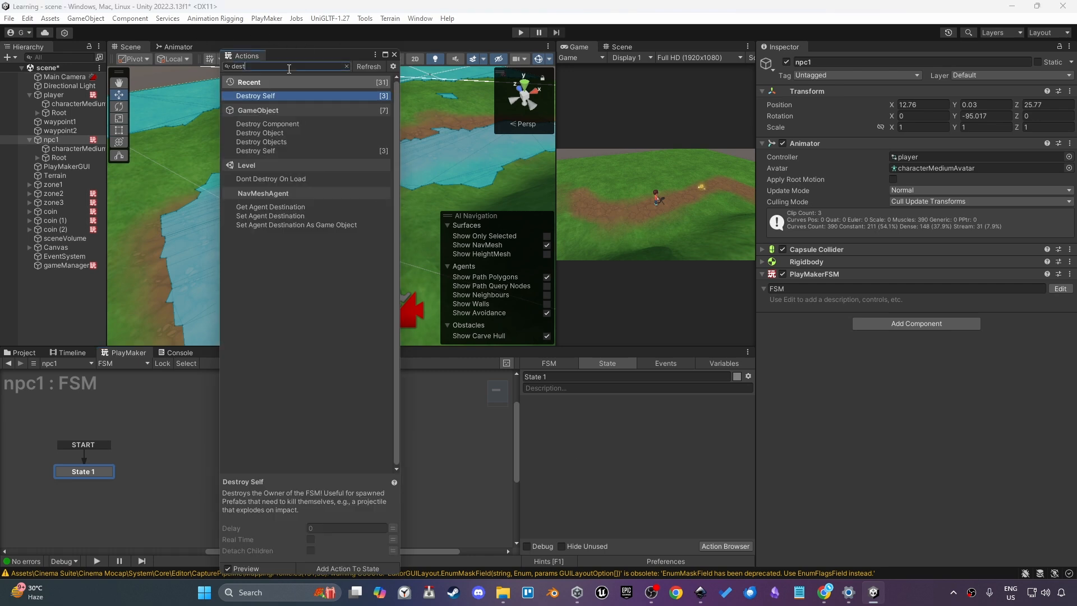
key("BackSpace")
key("BackSpace")
key("BackSpace")
key("BackSpace")
type("n")
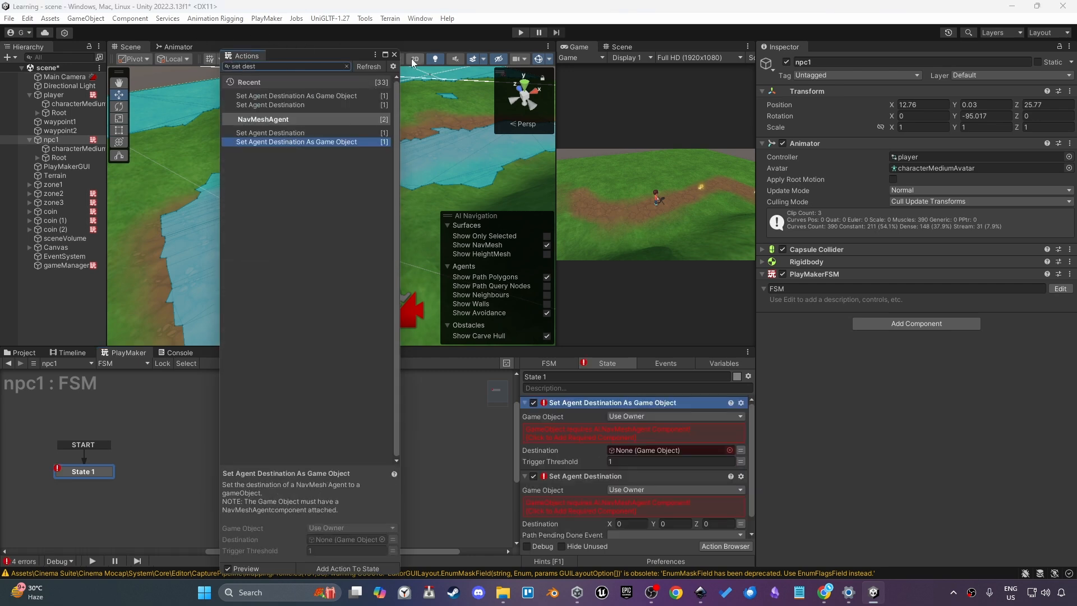
left_click(394, 55)
Add a Nav Mesh Agent component to npc1 and assign waypoint2 as the action's Destination
left_click(915, 324)
type("ai")
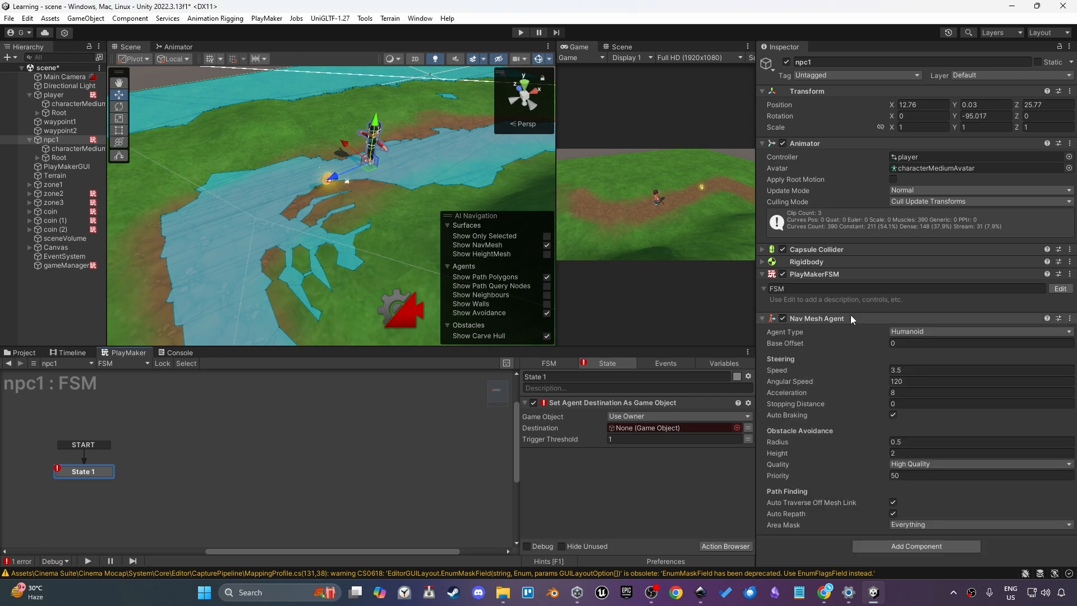
left_click_drag(68, 132, 702, 426)
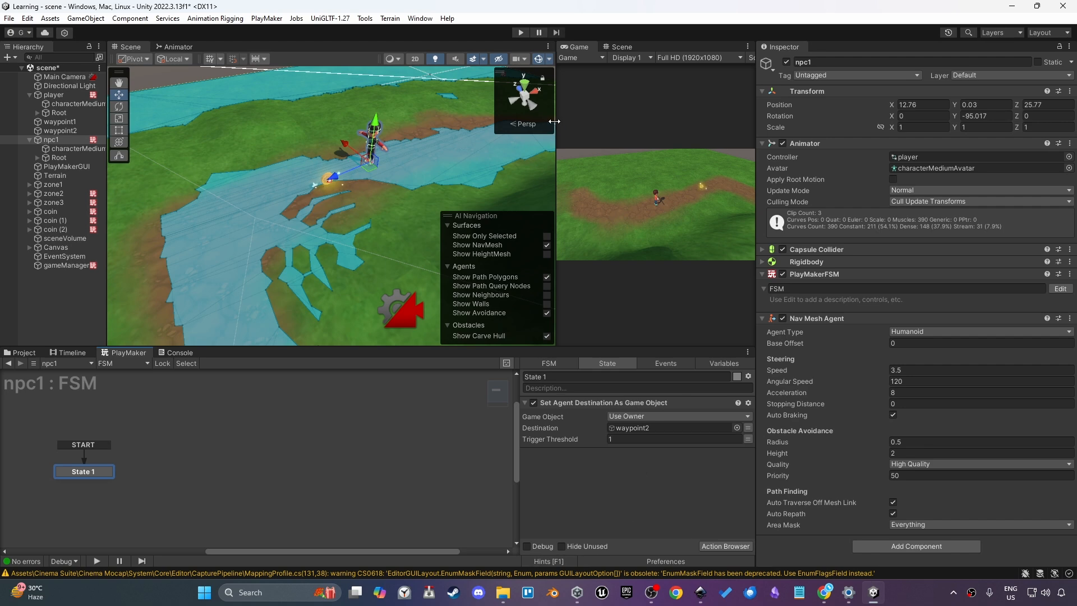
Play the scene to test npc1 walking to waypoint2, inspecting the waypoints and npc1, then stop
left_click_drag(557, 120, 525, 129)
middle_click_drag(480, 154, 366, 183)
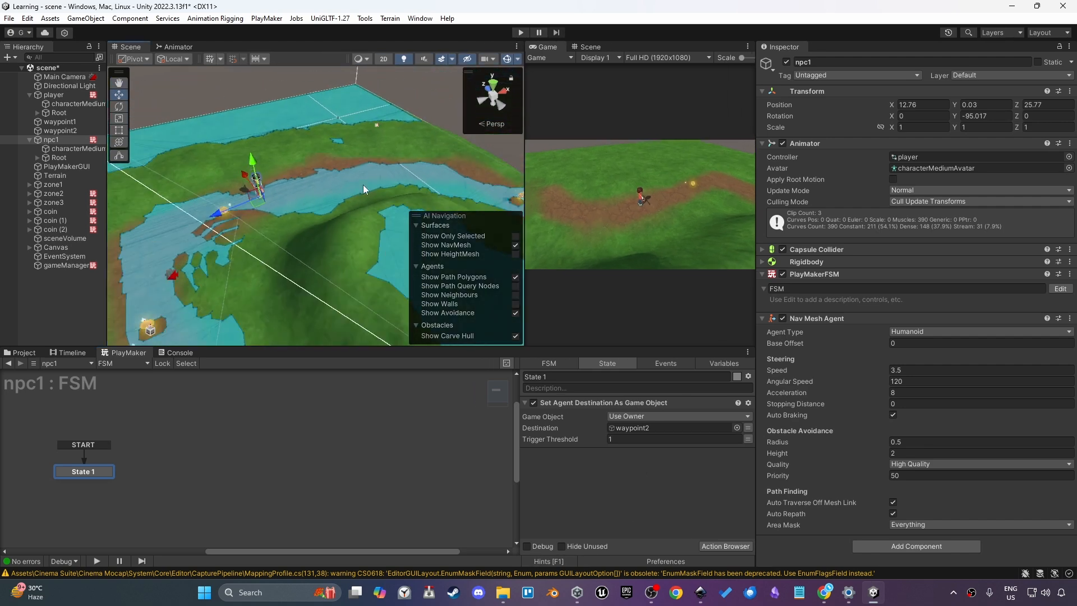
key("ctrl+p")
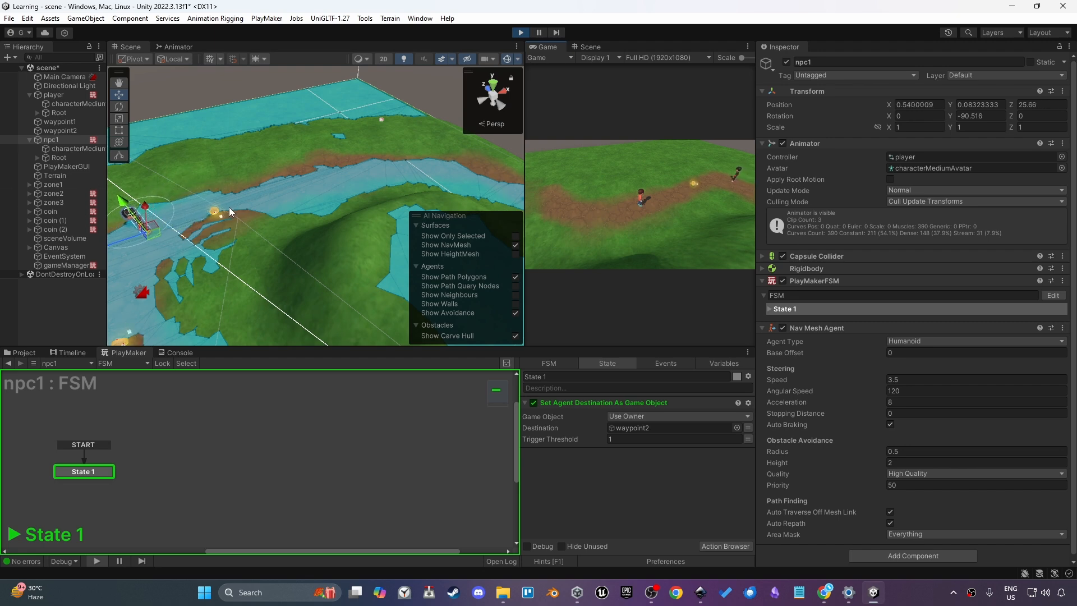
left_click(79, 125)
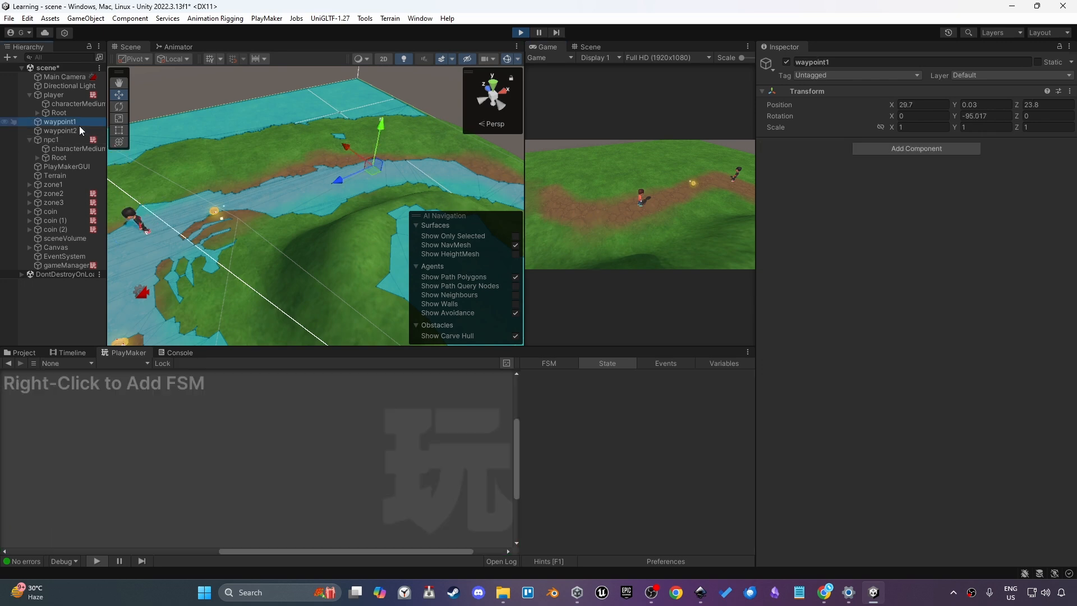
left_click(82, 130)
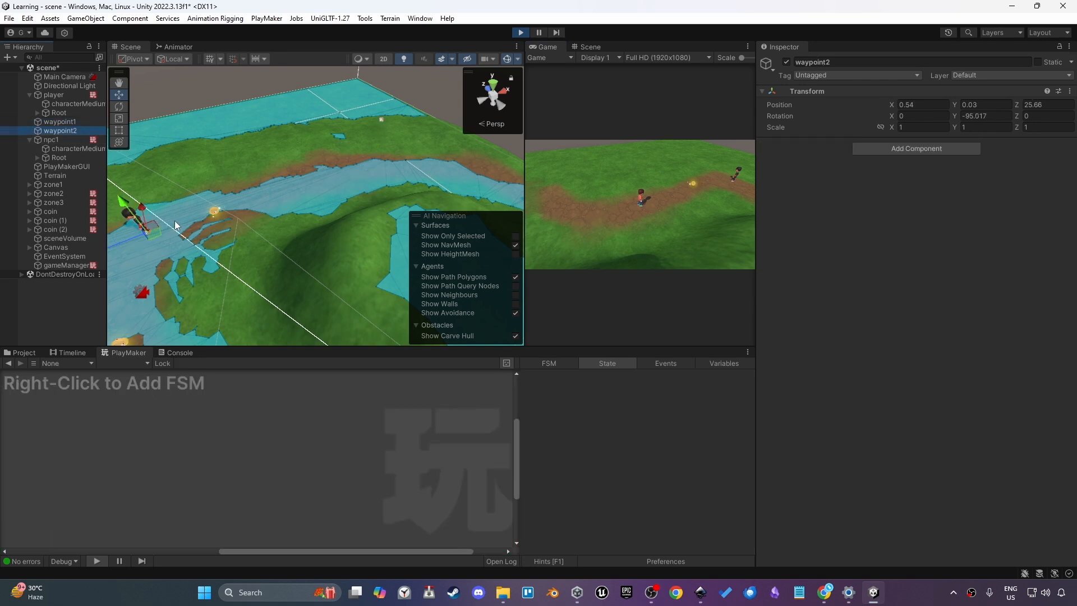
left_click(79, 139)
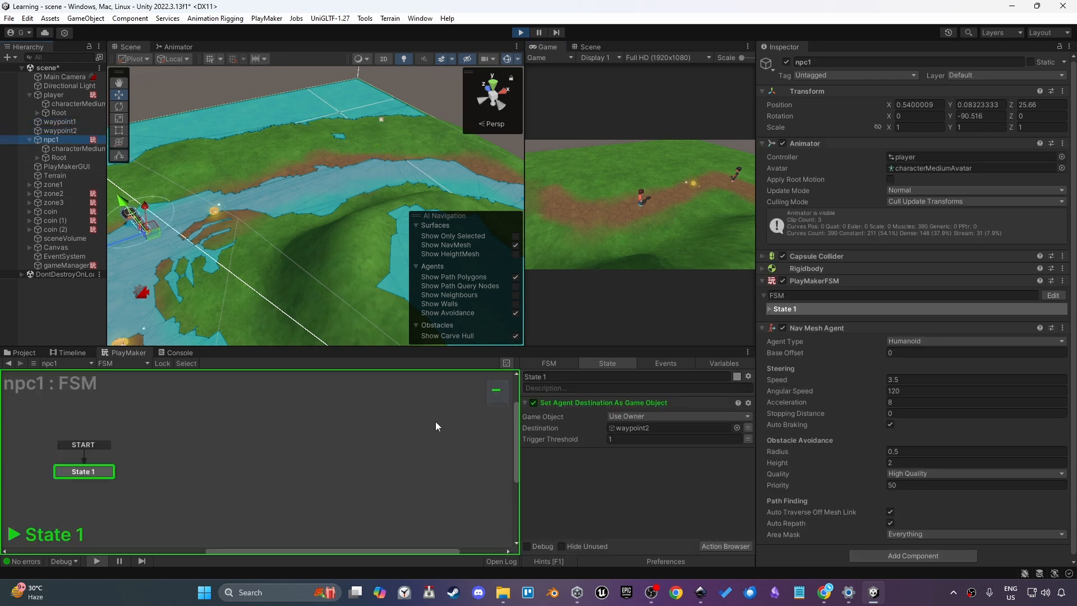
key("ctrl+p")
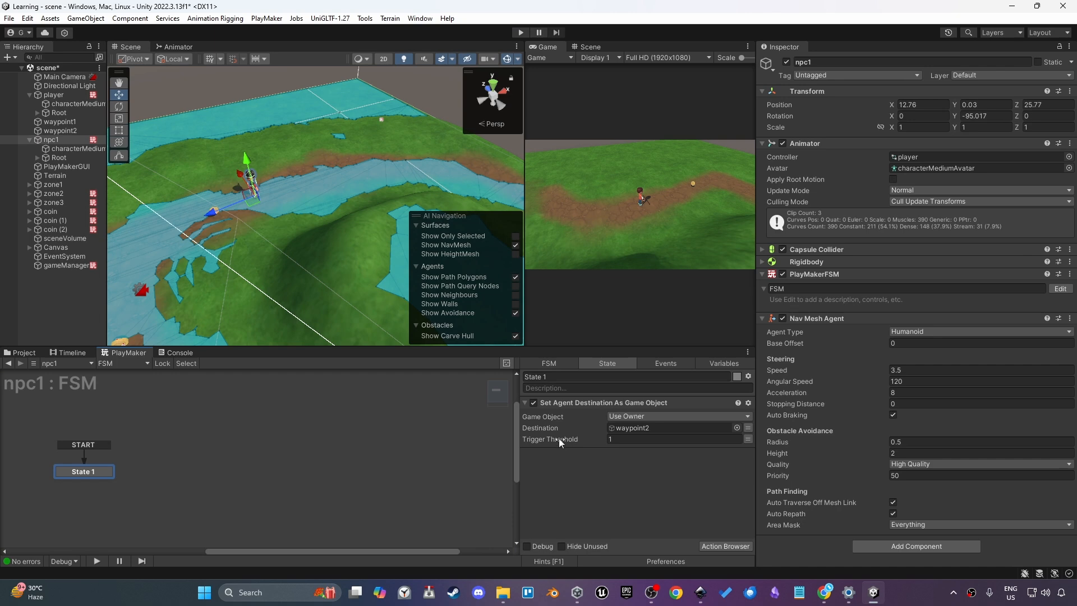
Add Get Agent Path Status and Get Agent Remaining Distance actions to State 1
right_click(558, 438)
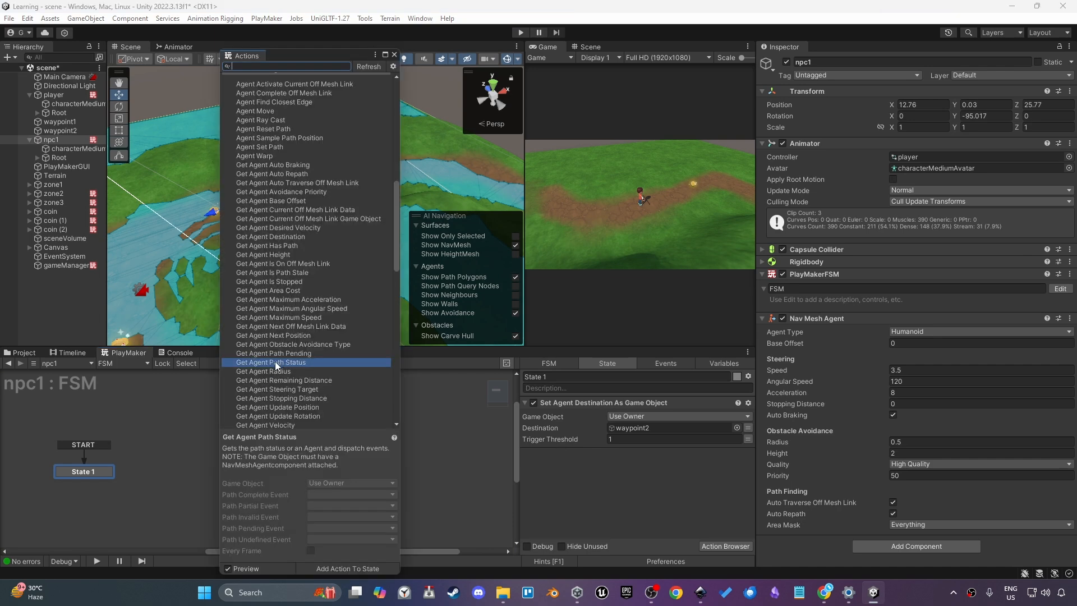
double_click(275, 361)
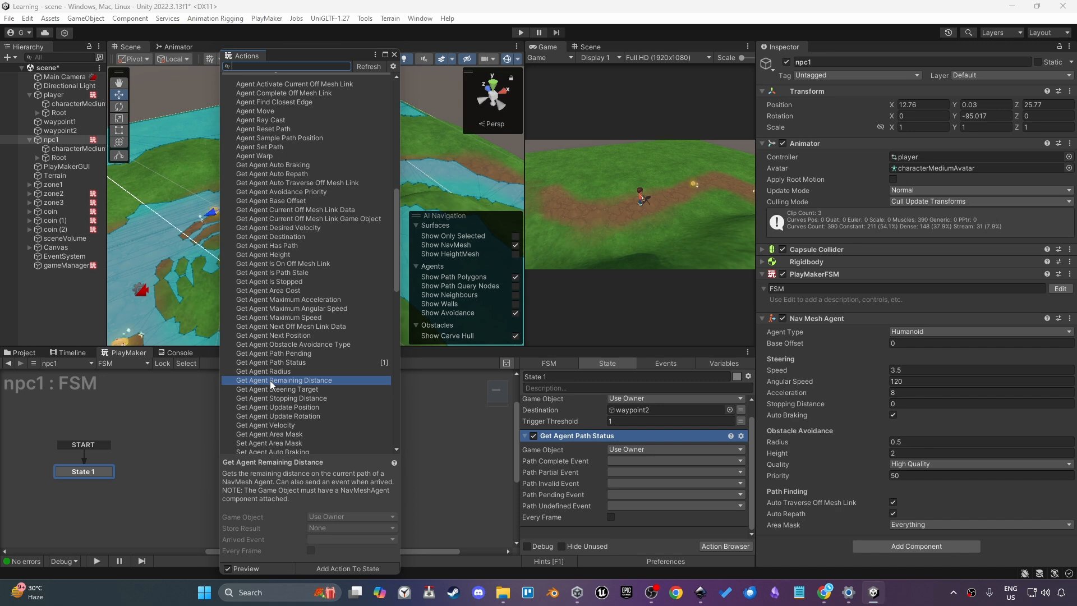
double_click(270, 380)
left_click(394, 54)
scroll(672, 488, "down", 3)
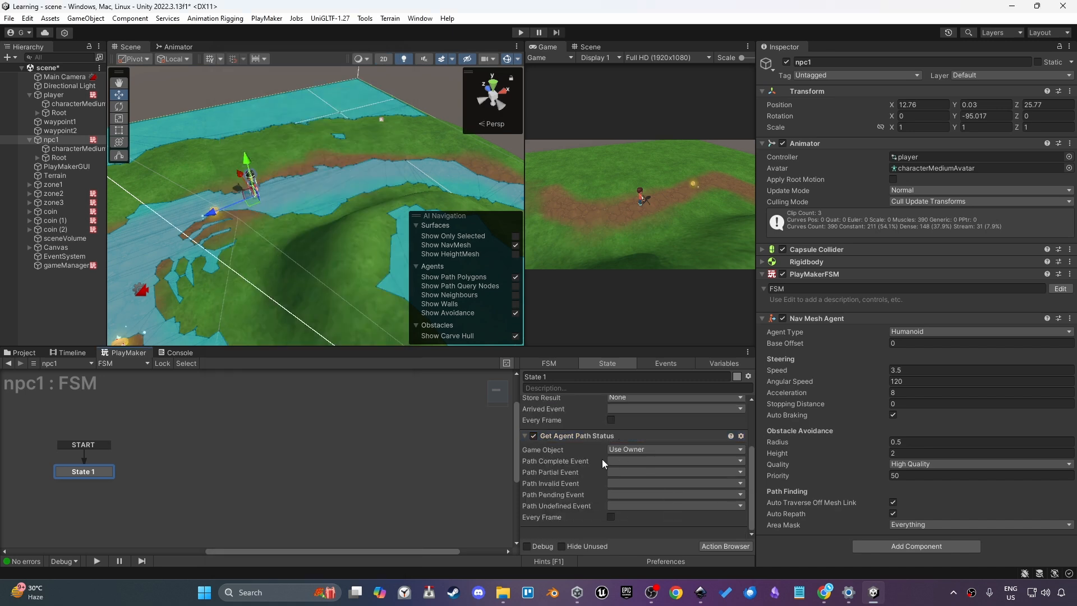
Create a new event named wait as Get Agent Path Status's Path Complete Event and link it to a new state
left_click(617, 460)
left_click(622, 483)
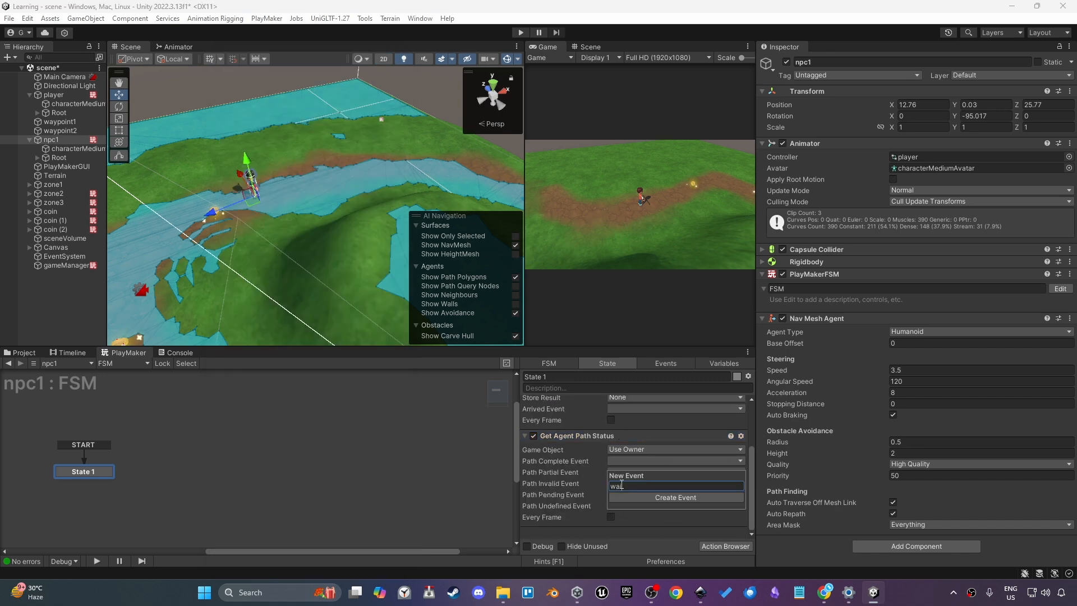
type("wait")
key("Return")
left_click_drag(85, 480, 163, 453)
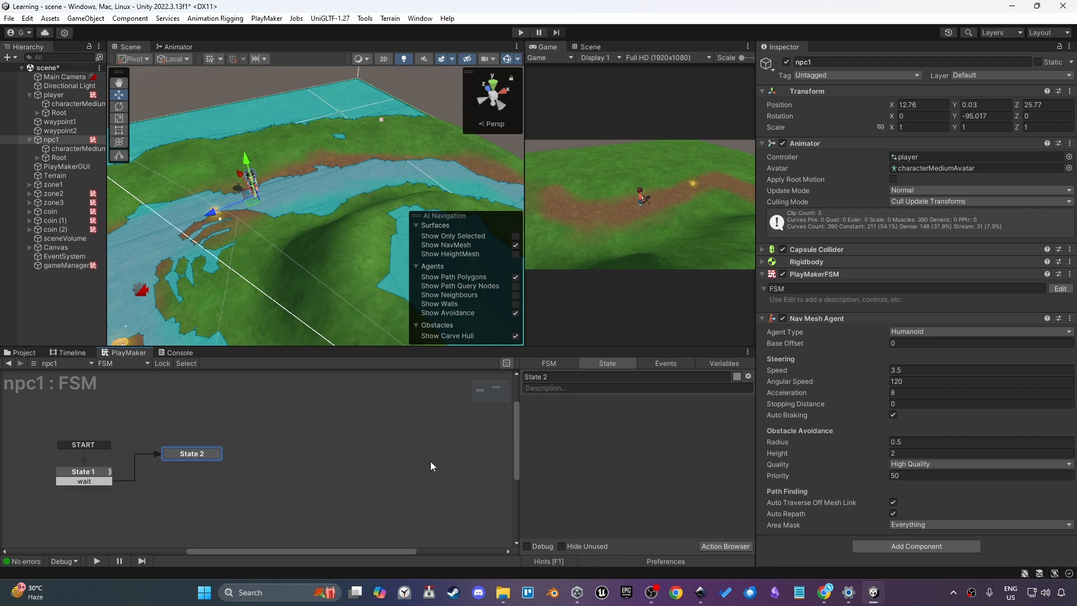
Rename the new state to wait and add a Wait action to it
left_click(557, 377)
type("wait")
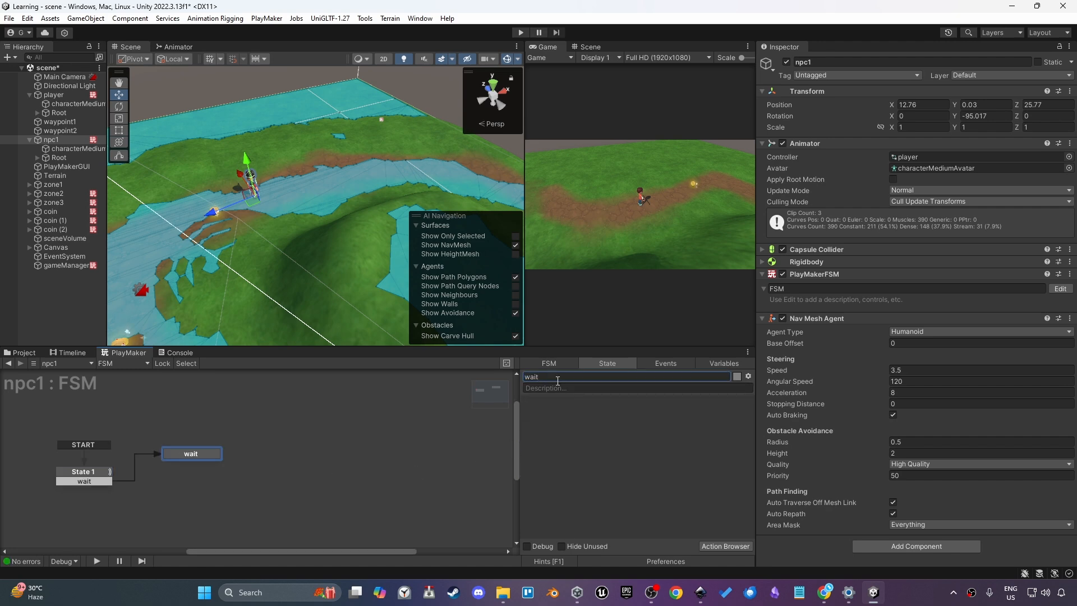
double_click(549, 415)
type("wait")
key("Down")
key("Down")
key("Return")
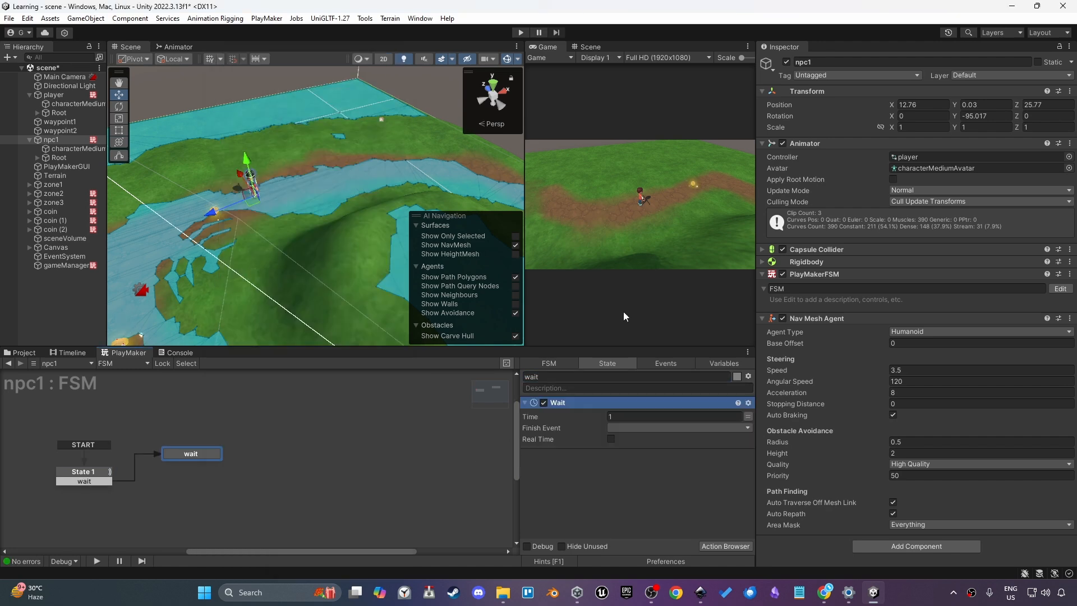
Set the Wait time to 3 and connect the wait state's FINISHED transition to a new State 2
left_click(619, 429)
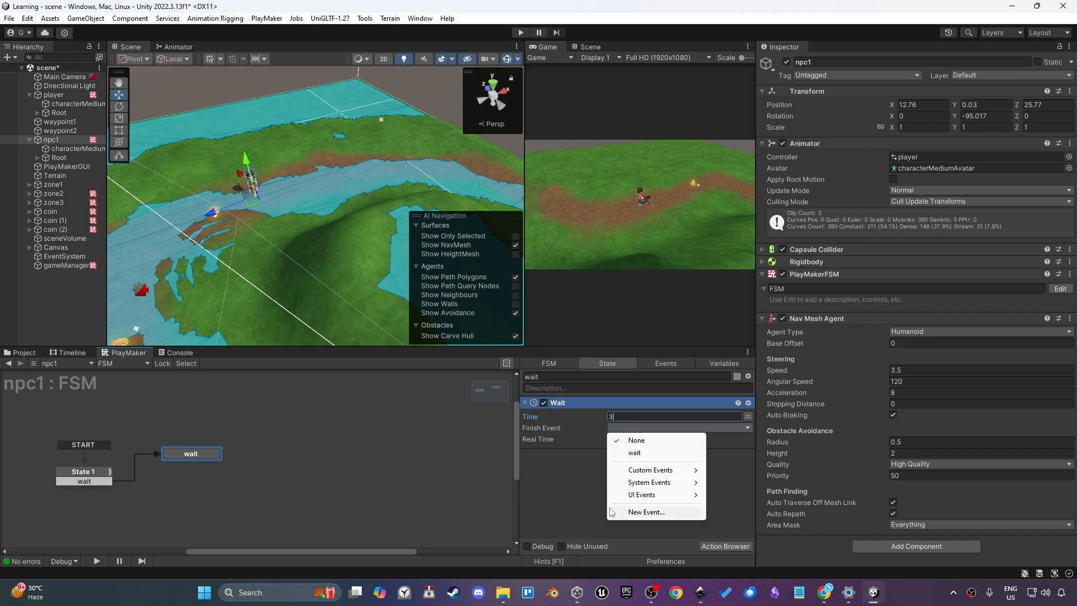
left_click(203, 455, "ctrl")
left_click_drag(200, 463, 194, 504)
left_click(200, 503)
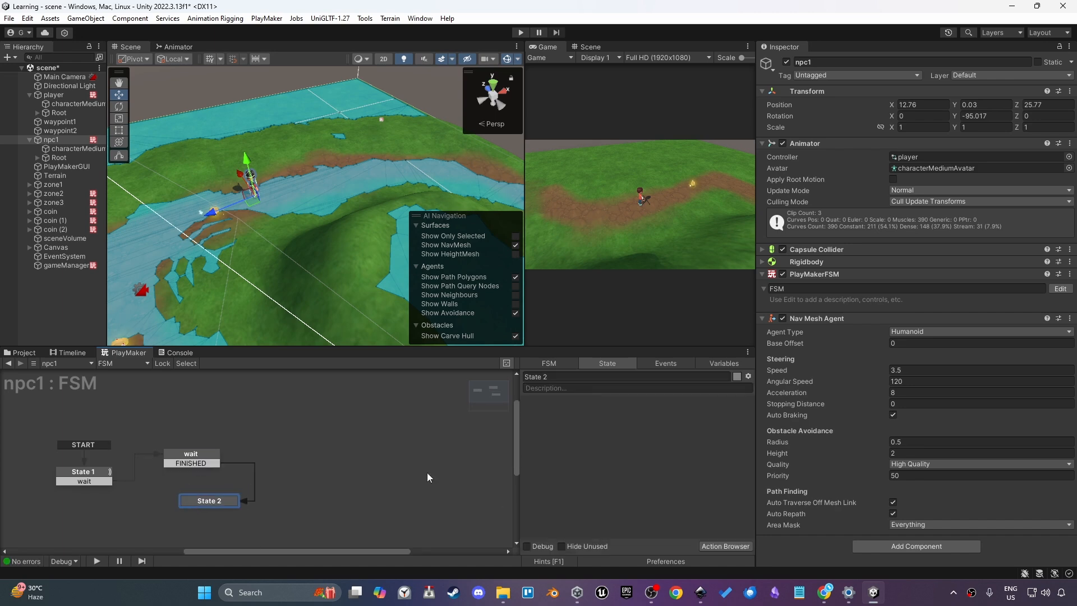
Disable the Get Agent Remaining Distance action in State 1
left_click(108, 481)
left_click(578, 404)
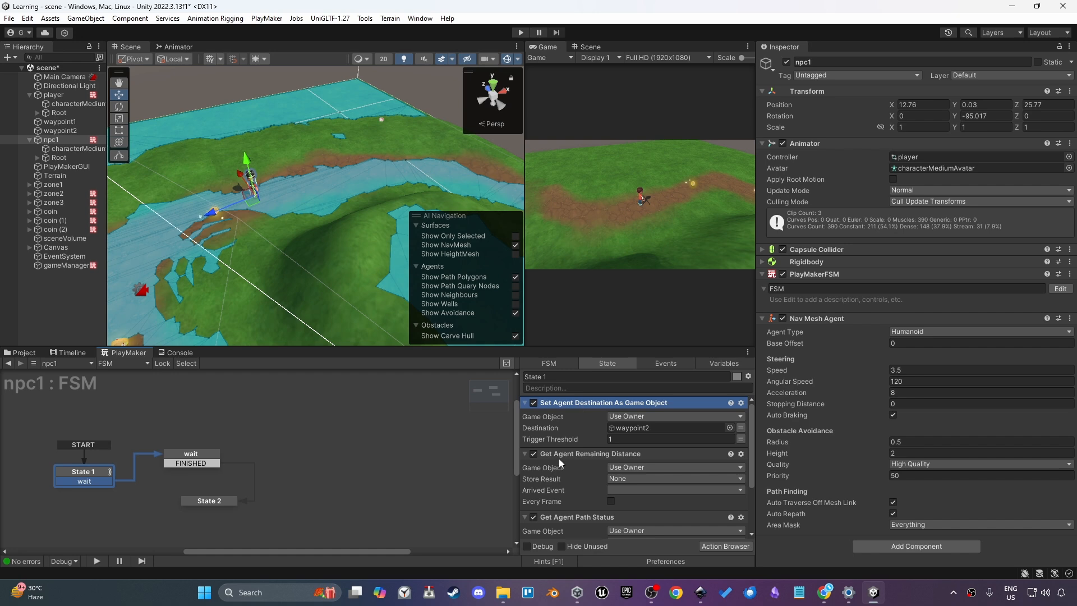
left_click(534, 455)
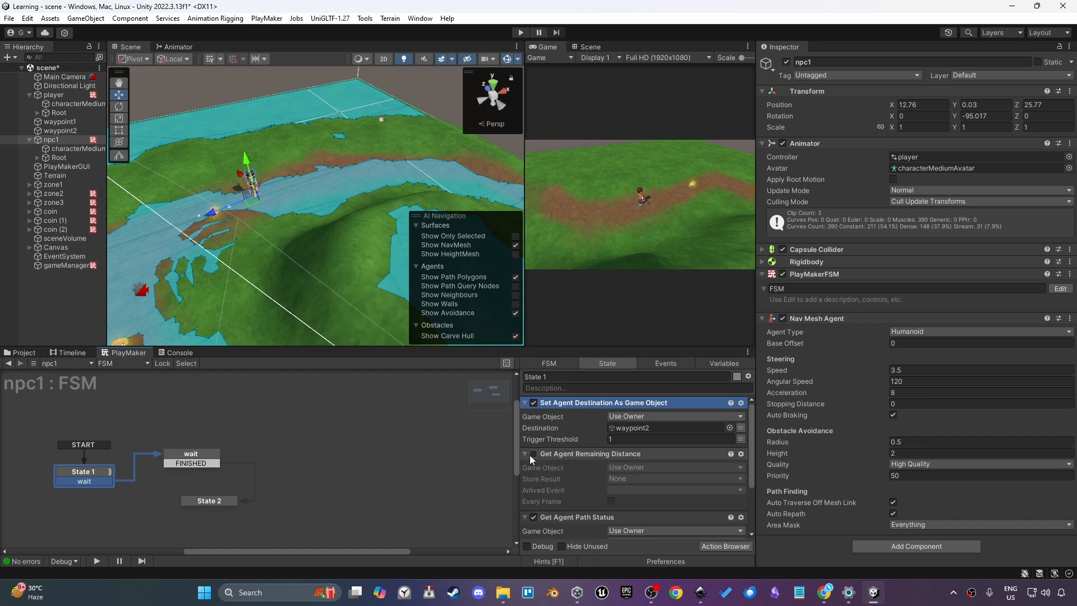
left_click(525, 453)
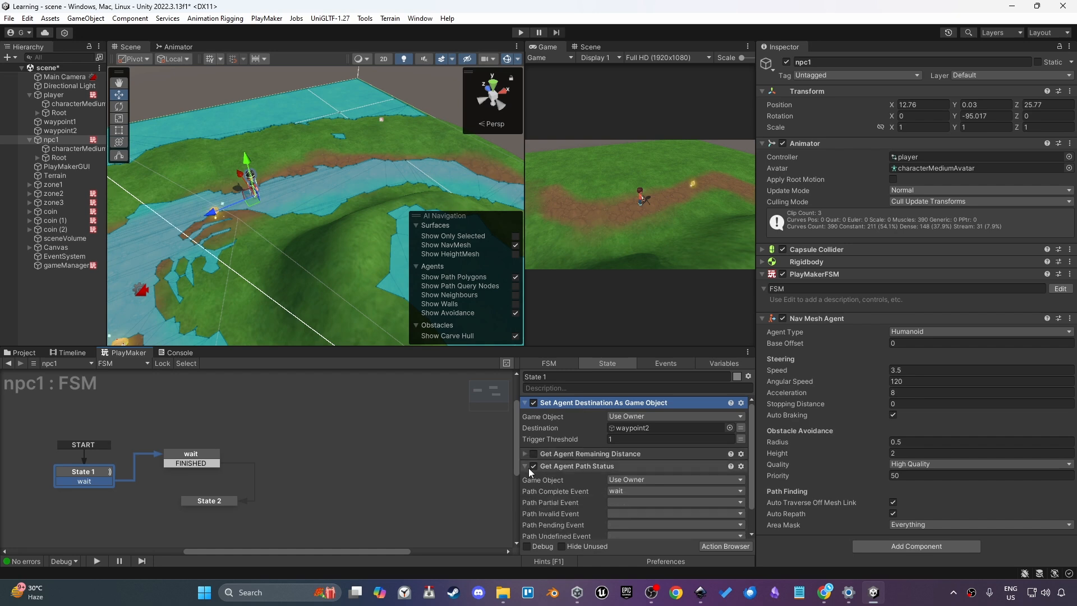
Copy State 1's Set Agent Destination As Game Object and Get Agent Path Status actions into State 2
scroll(572, 515, "down", 2)
left_click(585, 434)
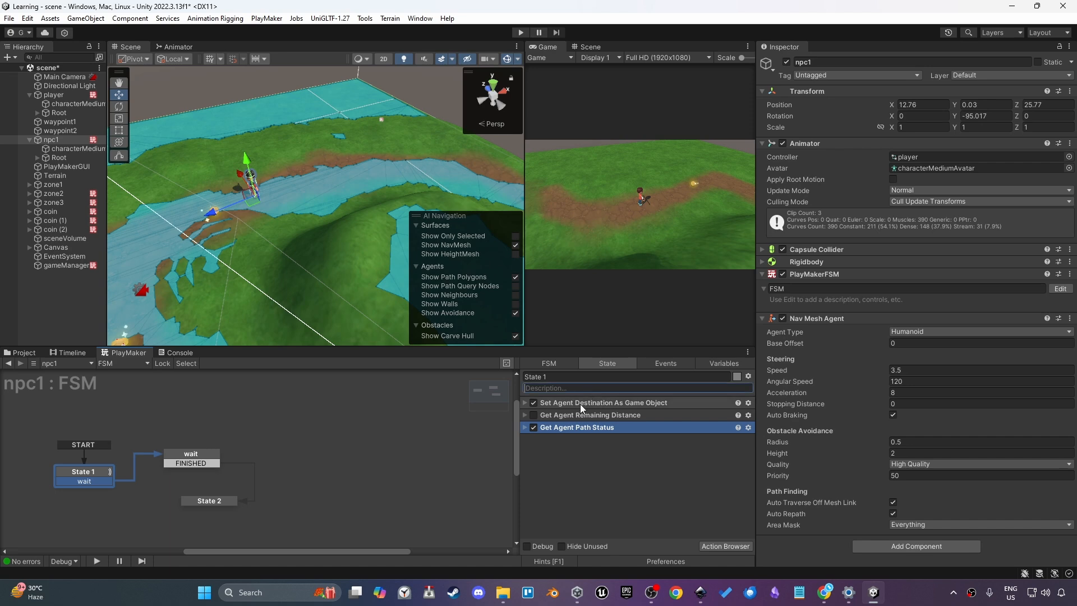
left_click(580, 404, "ctrl")
left_click(233, 499)
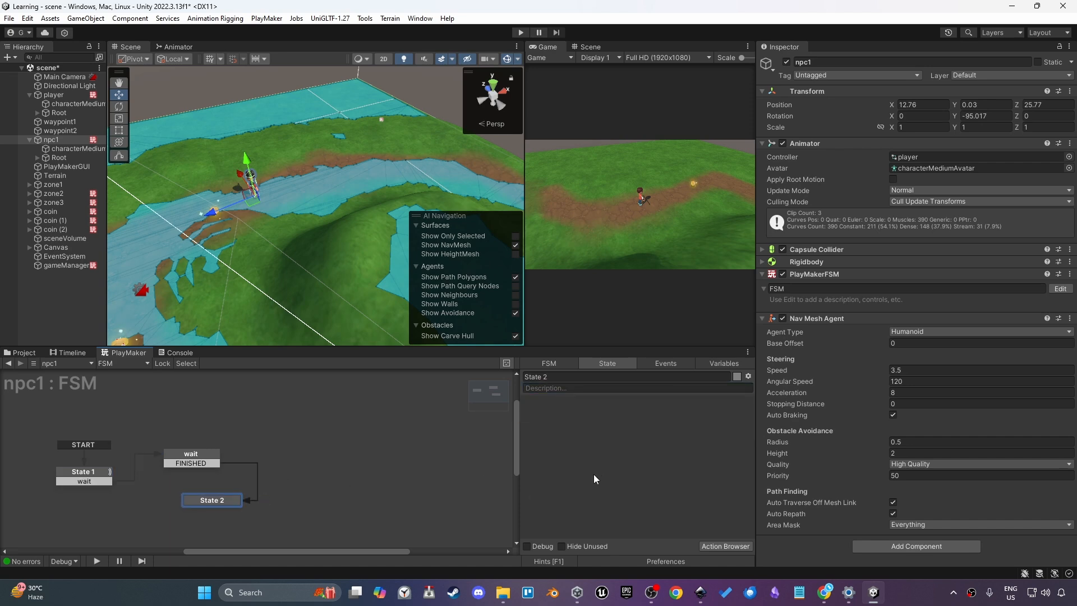
key("ctrl+v")
left_click(531, 417)
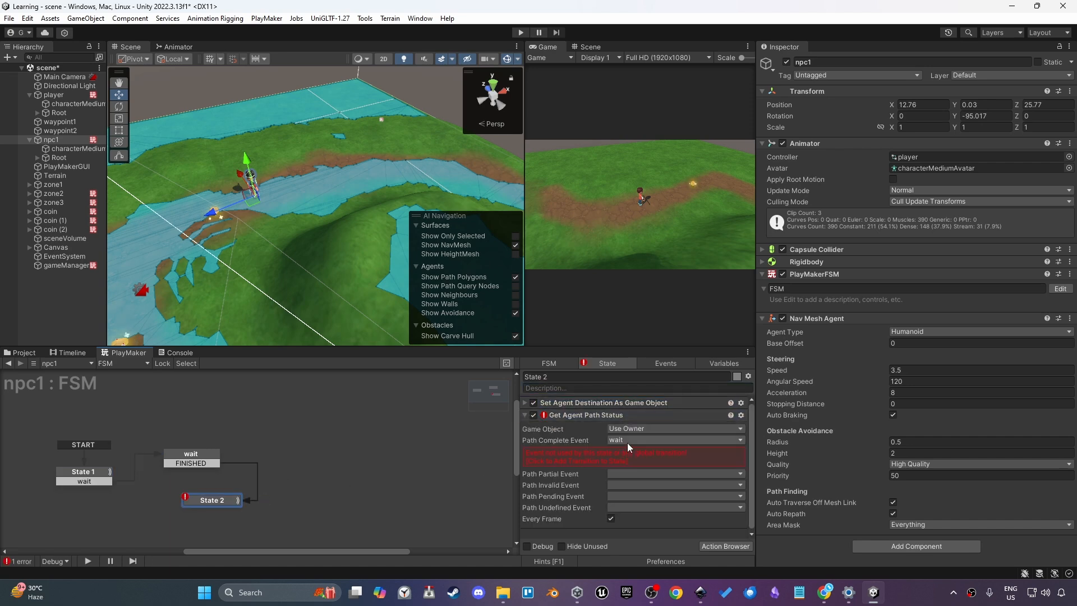
Duplicate the wait state to create a wait 2 state
left_click(192, 454)
key("ctrl+c")
key("ctrl+v")
left_click_drag(283, 469, 210, 502)
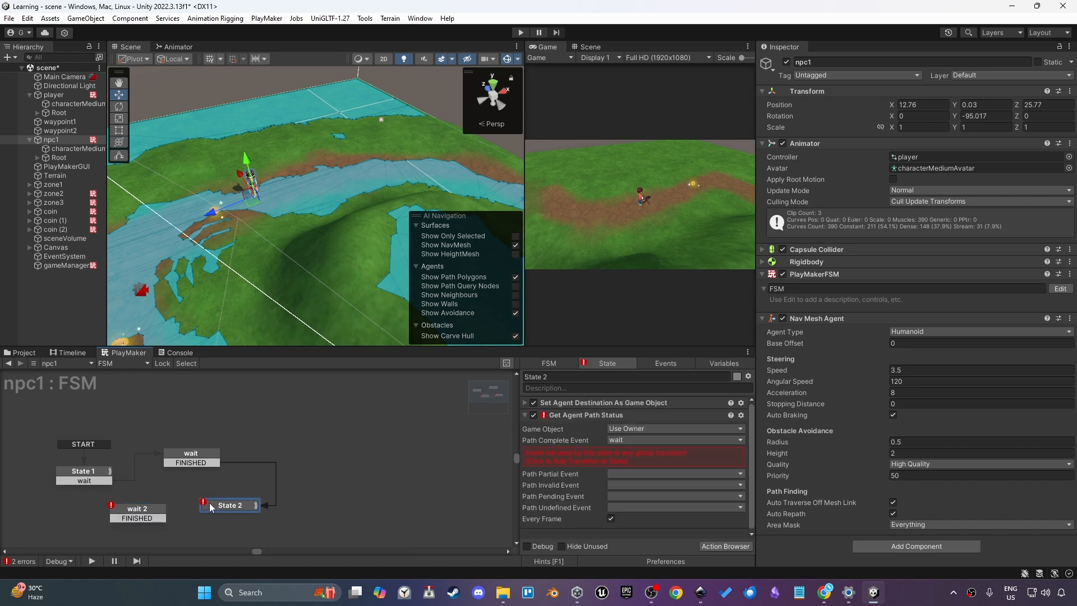
left_click(575, 461)
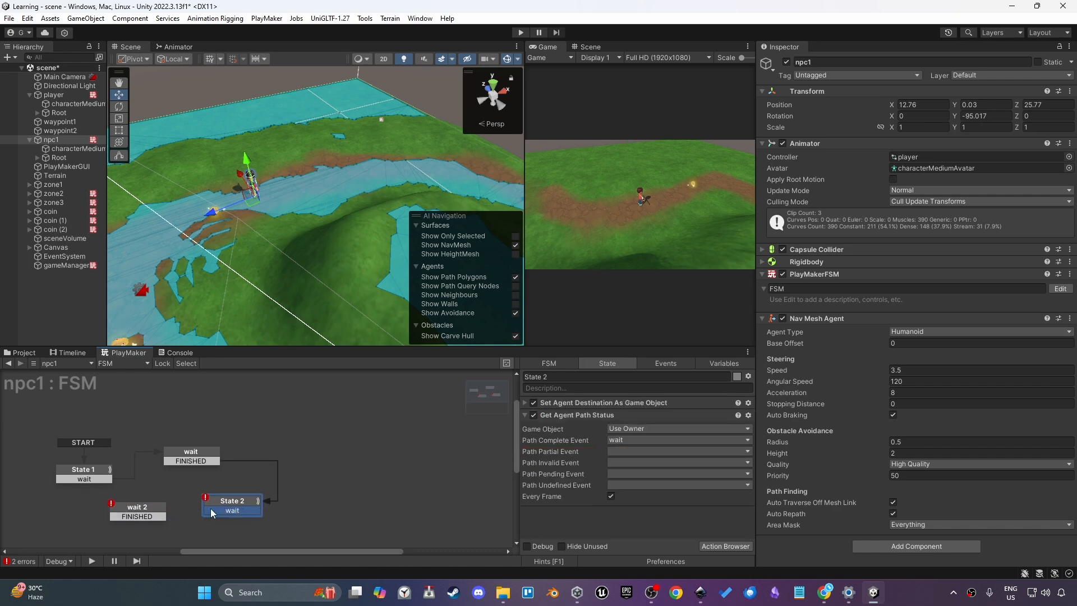
Connect State 2's wait transition to wait 2, and wait 2's FINISHED transition back to State 1
left_click_drag(211, 509, 152, 513)
left_click_drag(144, 515, 85, 471)
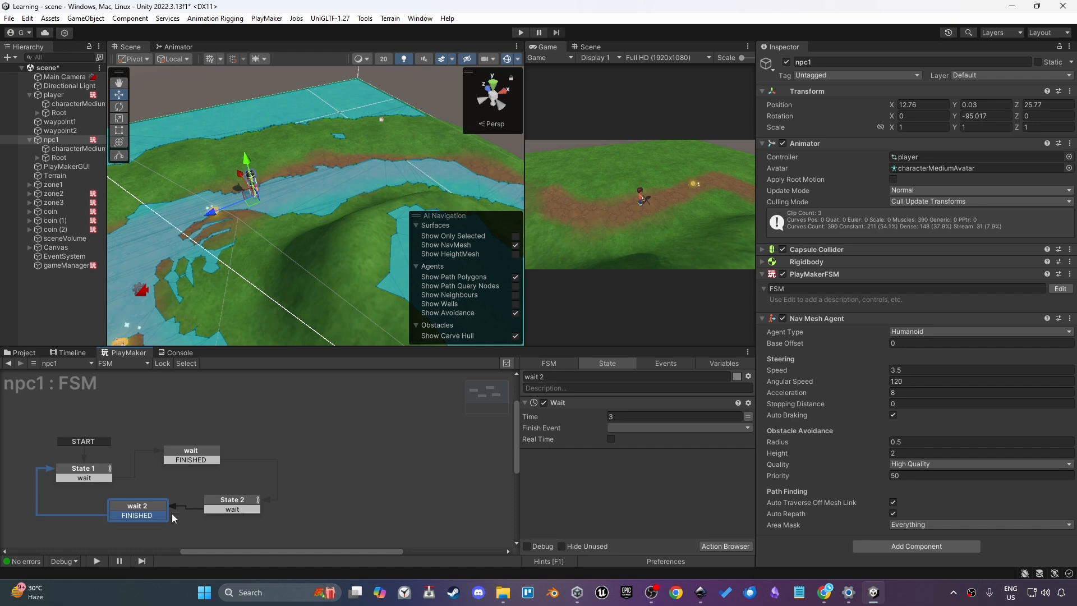
Set the Finish Event of both the wait 2 and wait states' Wait actions to FINISHED
left_click(661, 428)
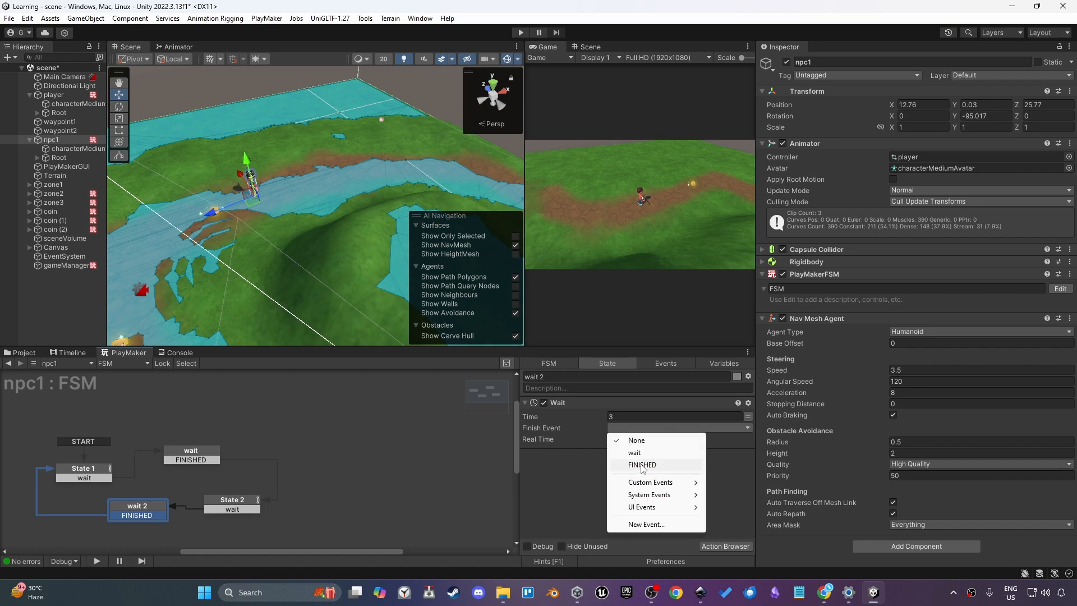
left_click(628, 465)
left_click(188, 457)
left_click(612, 429)
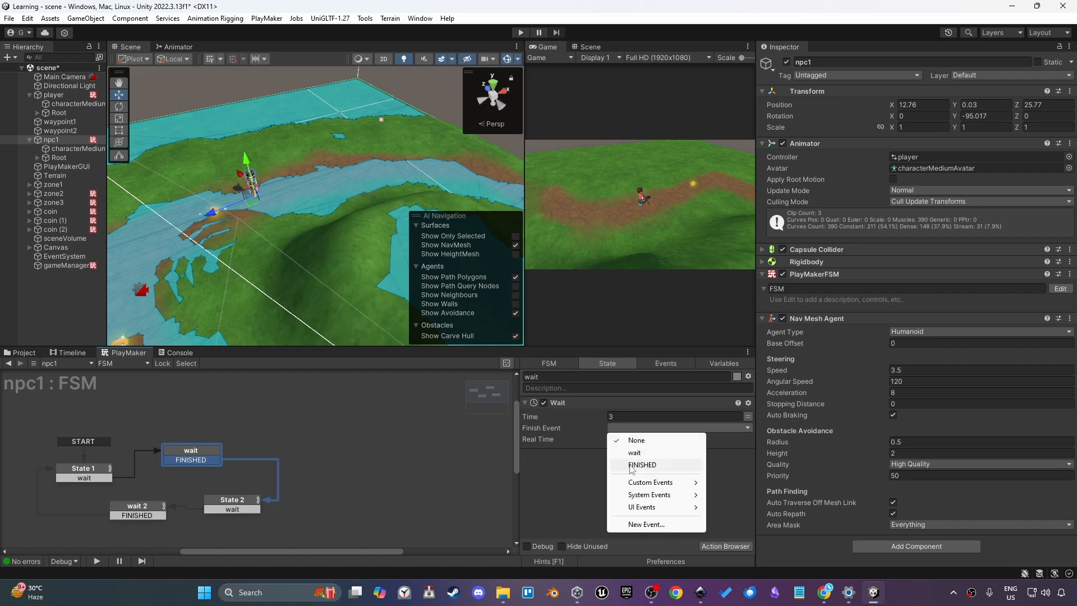
left_click(631, 466)
Assign waypoint1 as State 2's Destination and play the scene to test the loop
left_click_drag(238, 506, 240, 500)
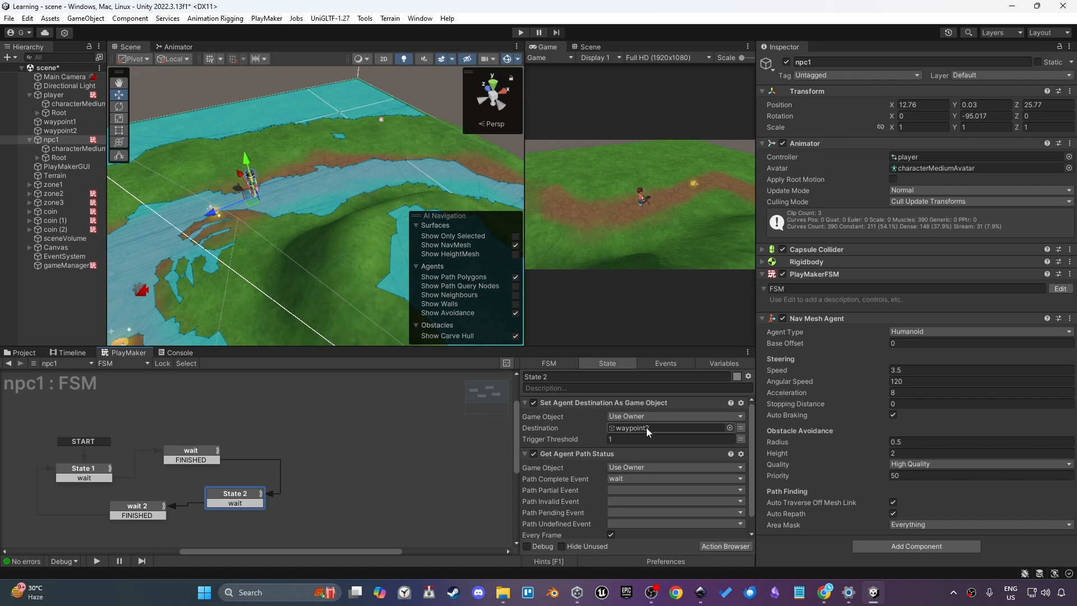
left_click_drag(66, 128, 628, 424)
left_click(136, 443)
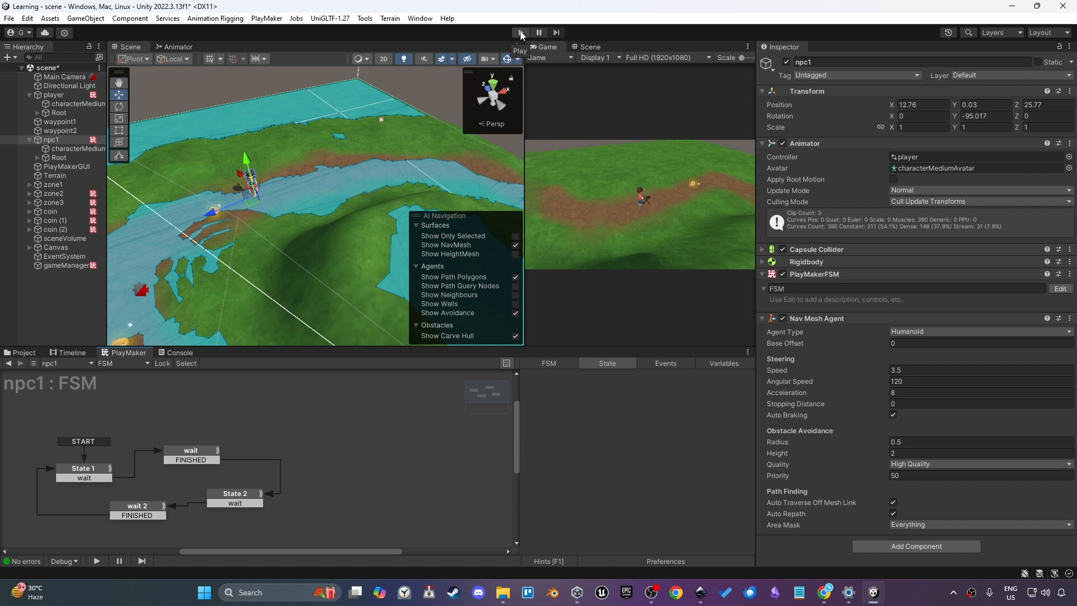
left_click(521, 33)
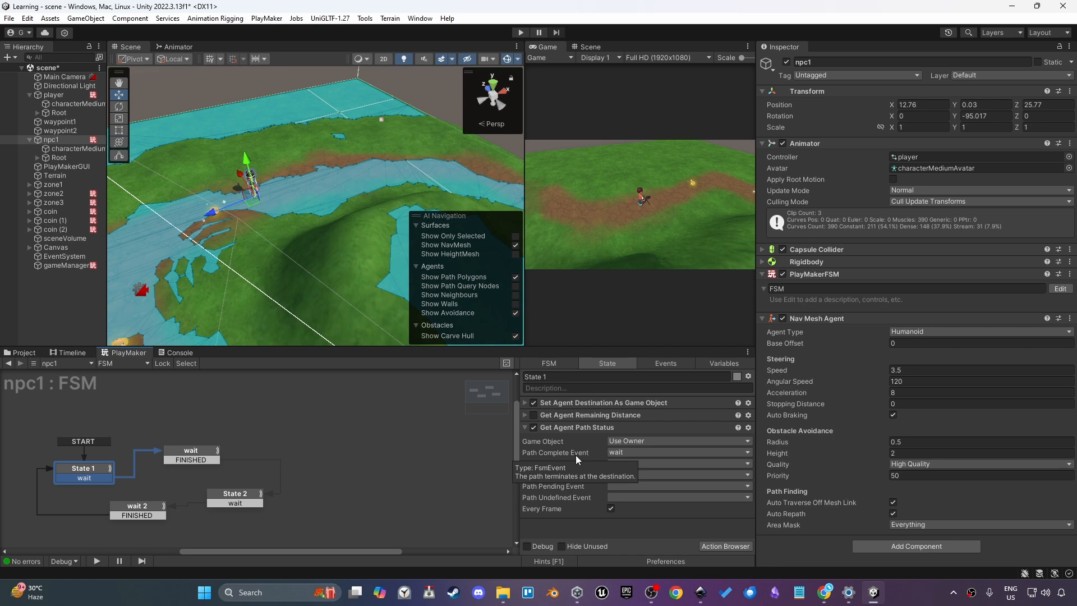
Delete the Get Agent Path Status action from State 1
left_click(558, 428)
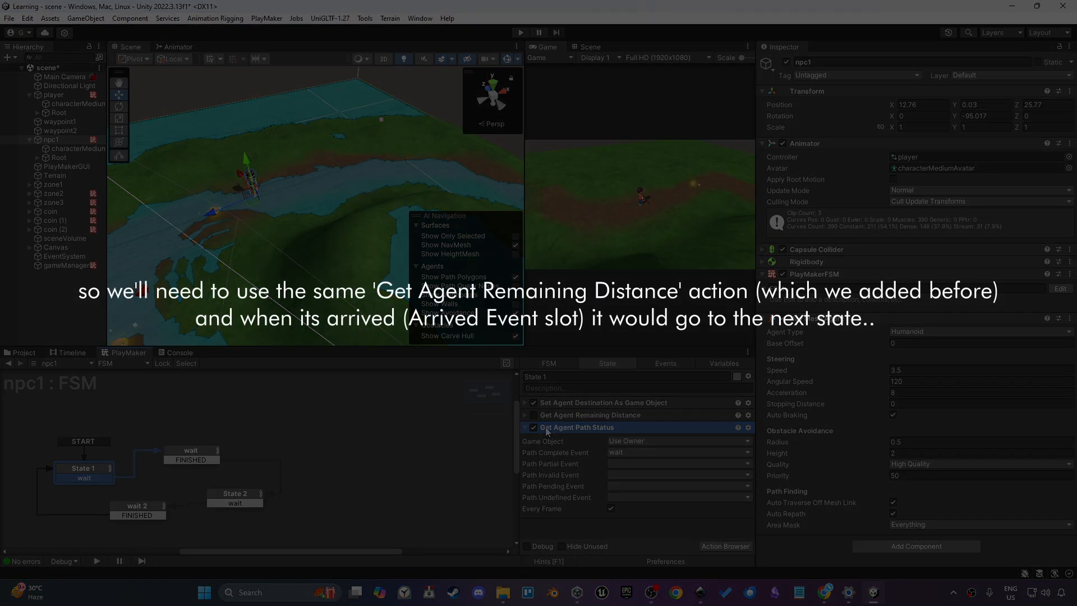
key("Delete")
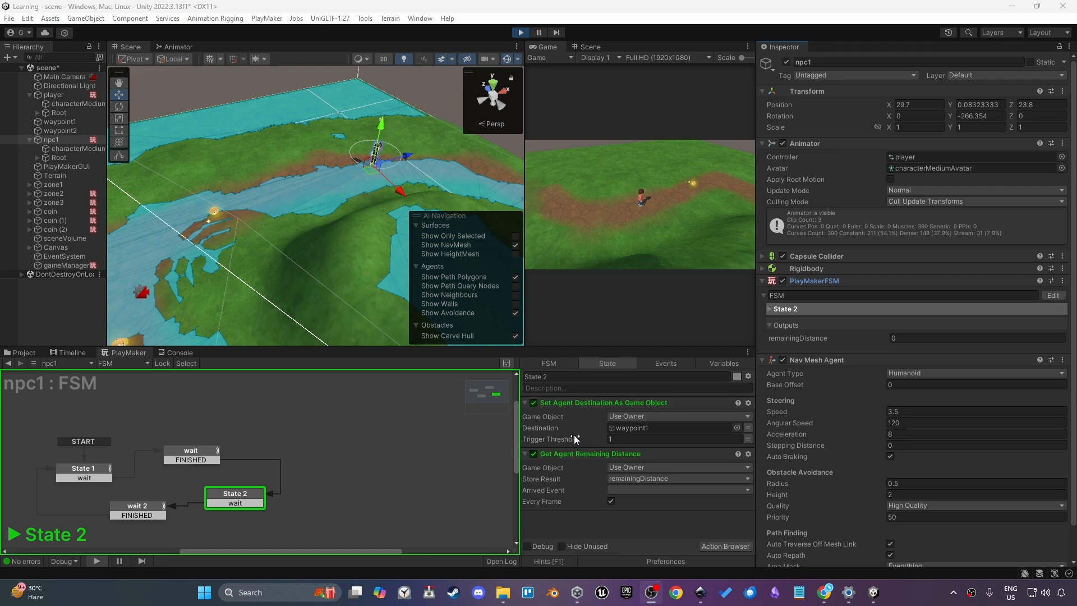
Inspect State 2's actions while the scene plays, then stop playback
left_click(577, 404)
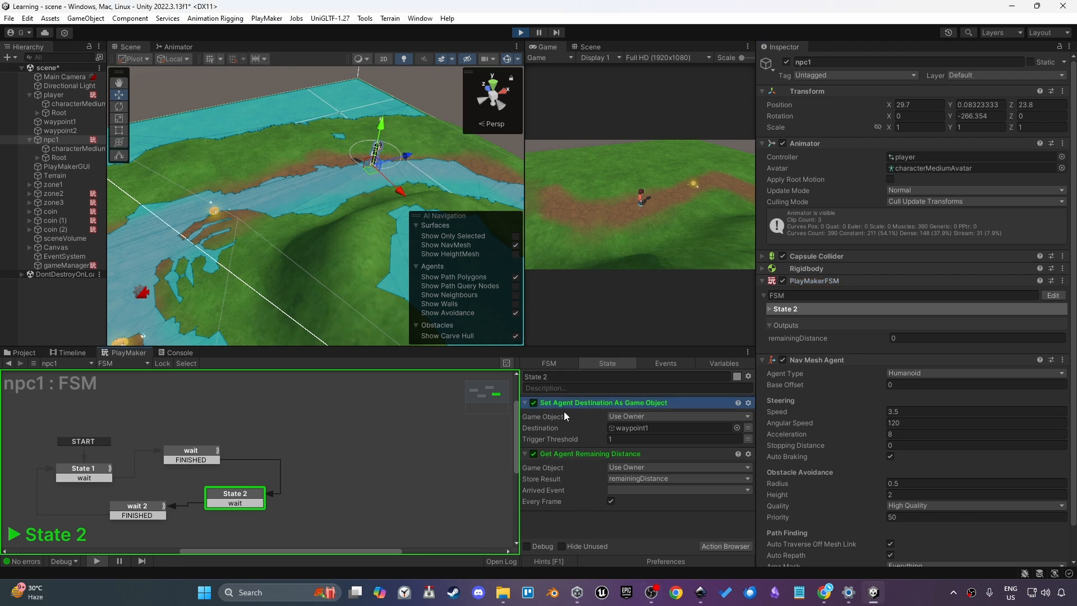
left_click(557, 457)
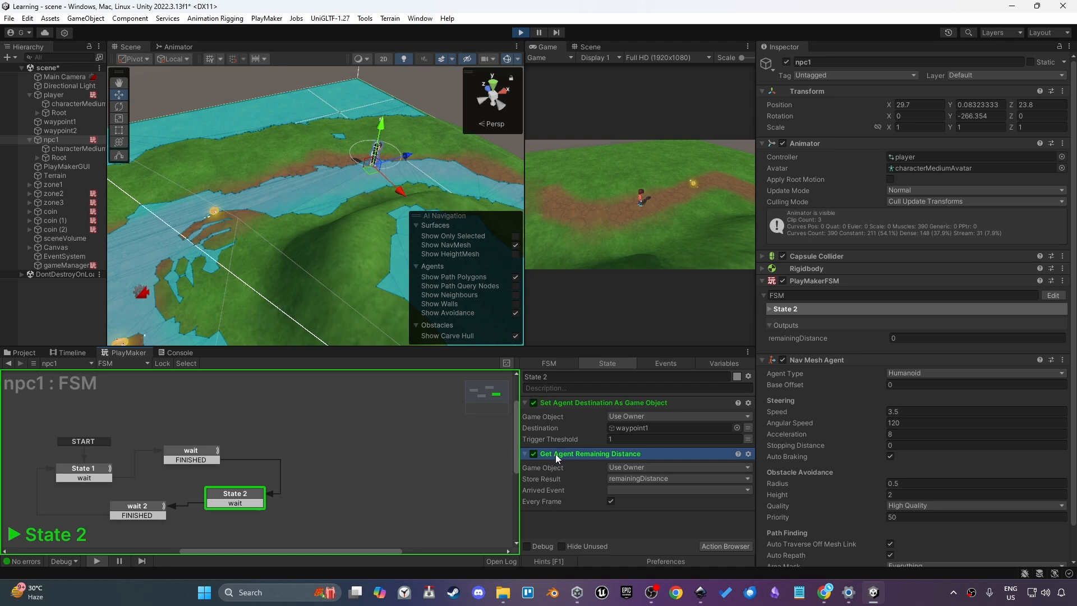
left_click(526, 33)
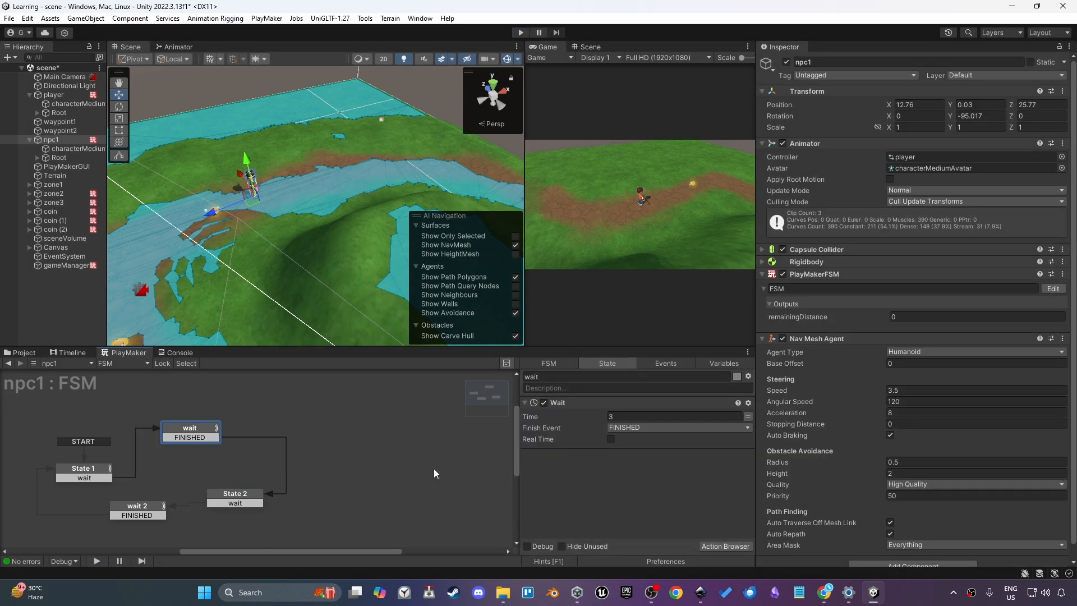
Paste State 2's Set Agent Destination As Game Object action into a new state following the wait state
left_click(235, 494)
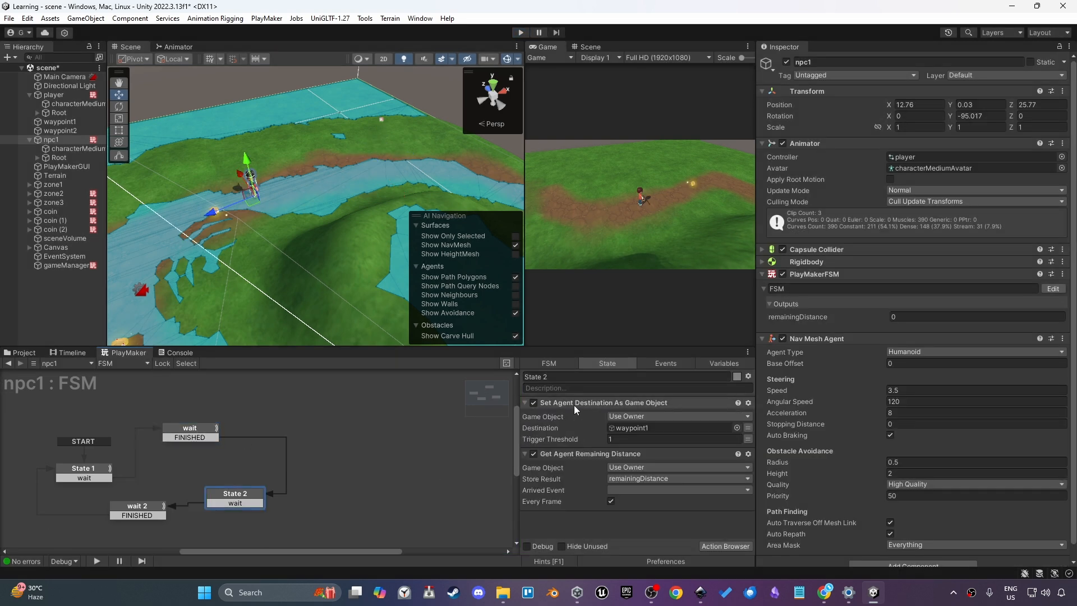
left_click(573, 405)
left_click(239, 455)
key("ctrl+v")
left_click_drag(275, 465, 229, 466)
left_click(230, 466)
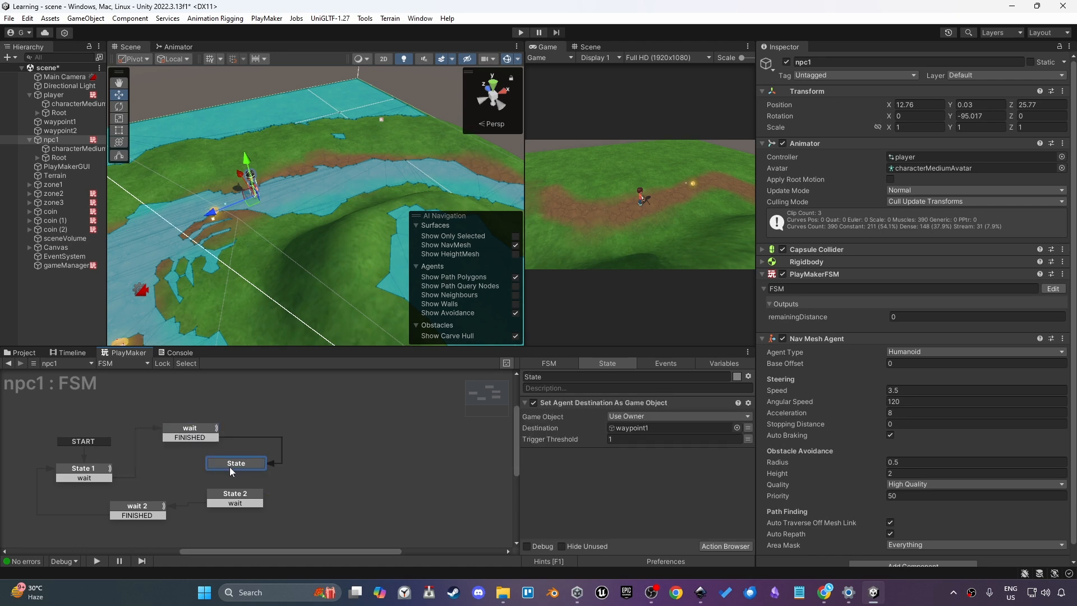
Add a Wait action to the new state with its Finish Event set to FINISHED
key("grave")
type("wait")
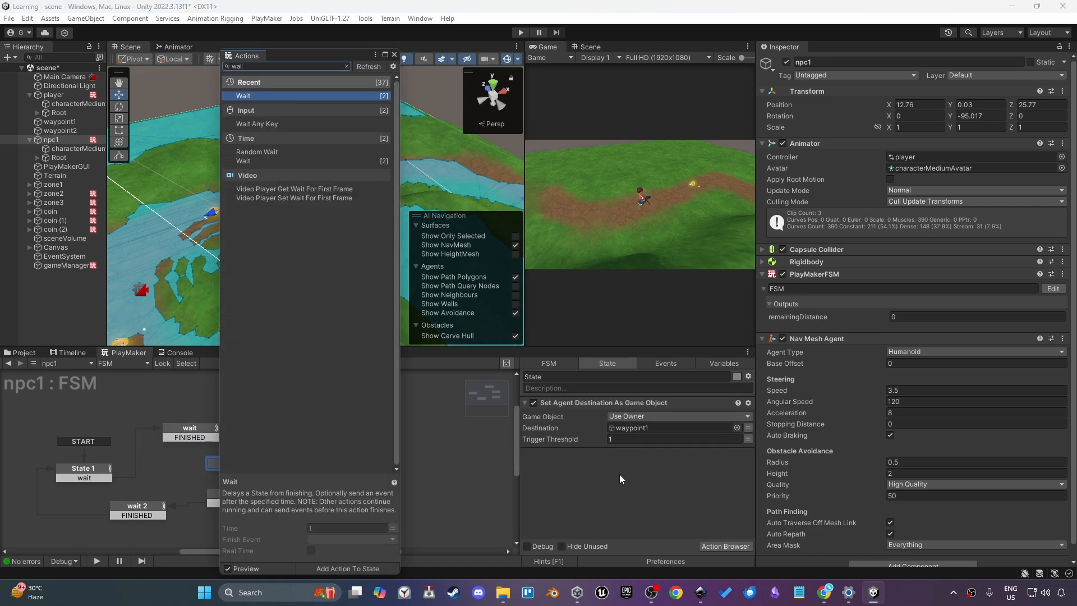
key("Return")
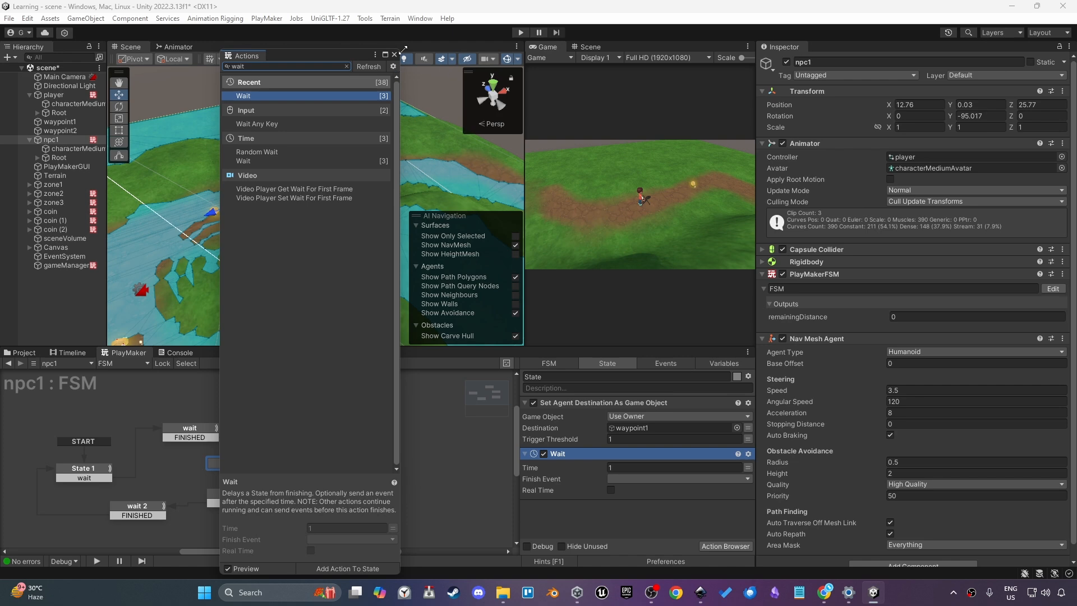
left_click(416, 135)
left_click(618, 479)
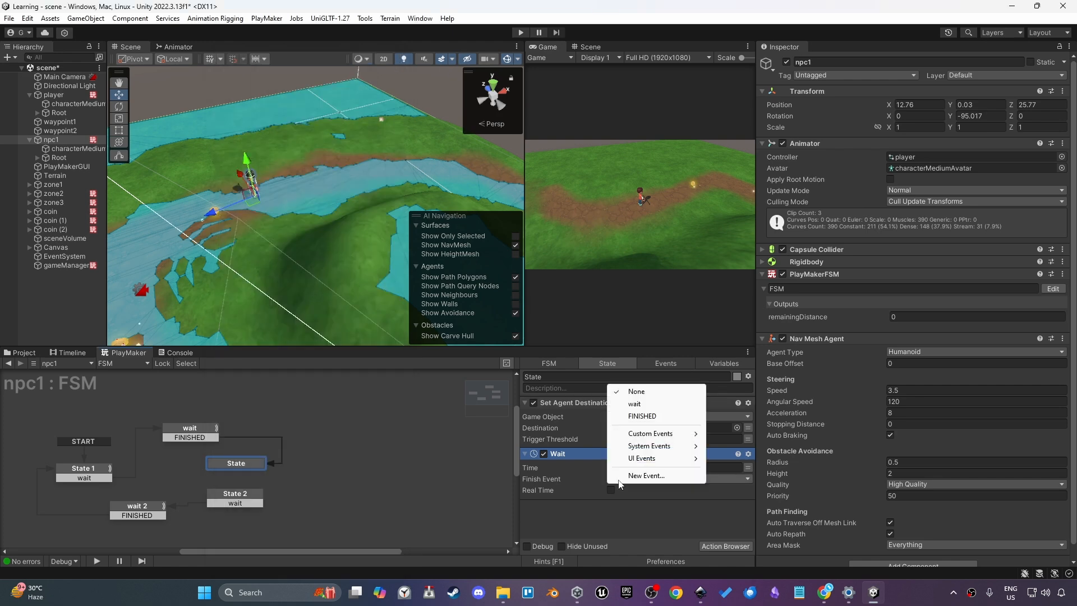
left_click(631, 415)
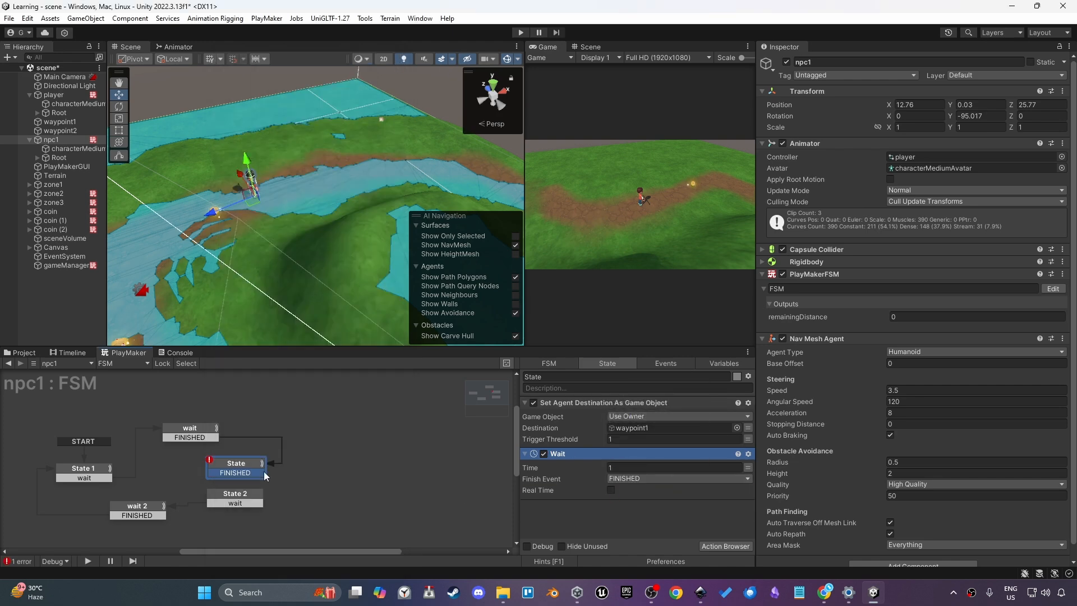
Link the new state's FINISHED transition to State 2 and rename the state windowTime
left_click_drag(264, 472, 251, 493)
left_click(559, 376)
type("wind")
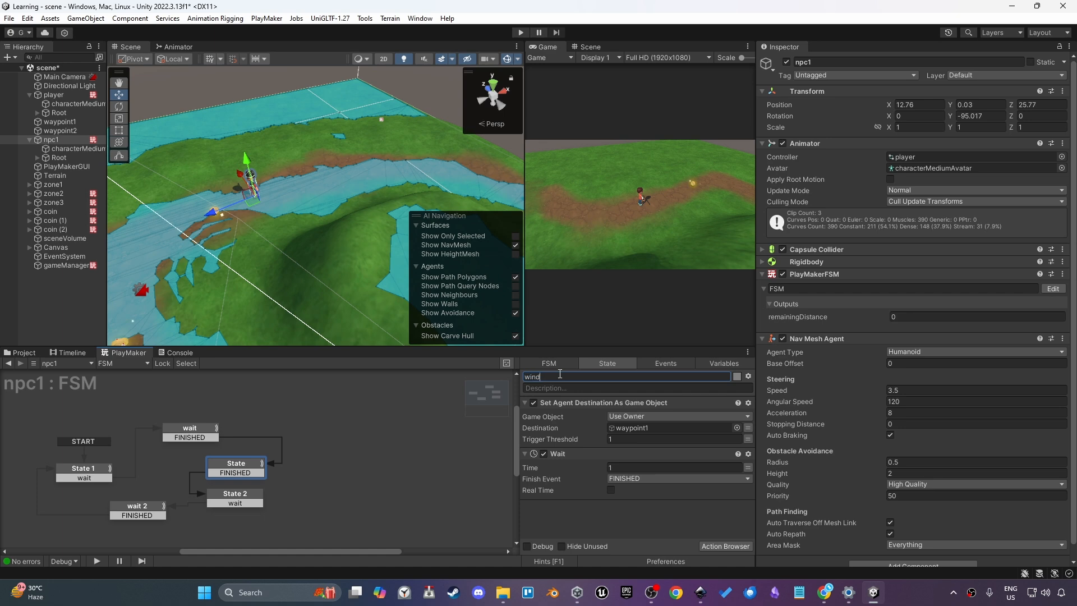
type("owTime")
key("Return")
Rename State 2 to checkWaypointDistance
left_click(236, 493)
left_click(585, 379)
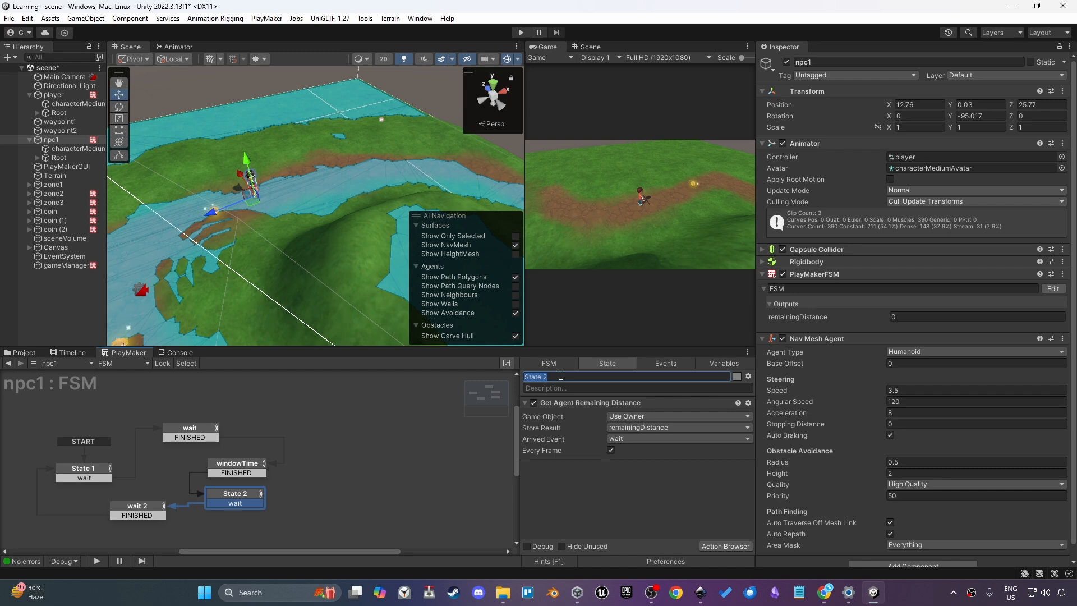
type("checkWaypointDistance")
Select State 1 and play the scene to test npc1's patrol between waypoints
left_click(137, 509)
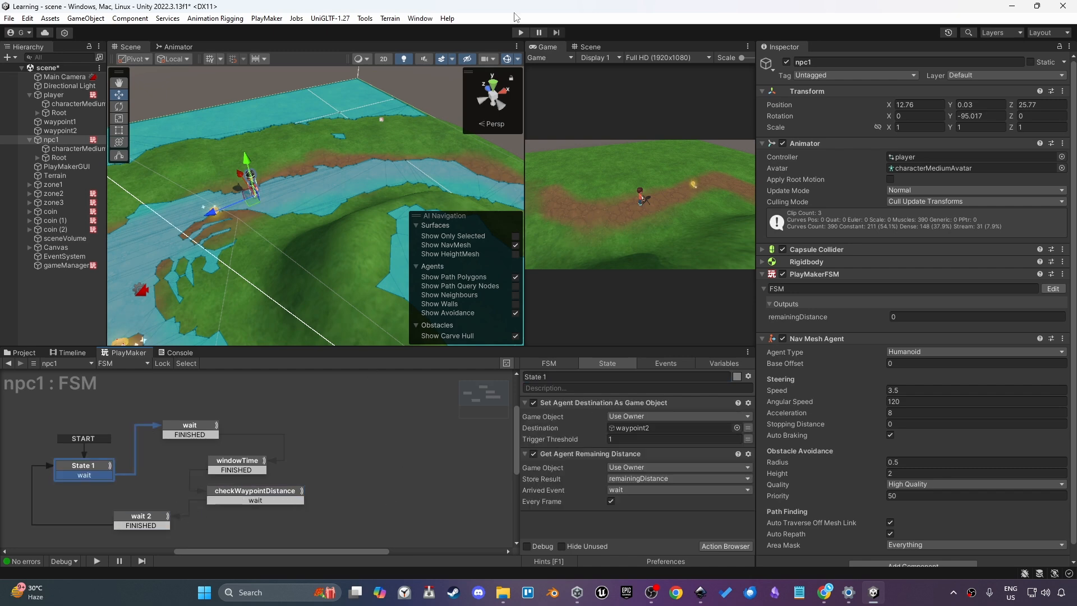
left_click(522, 32)
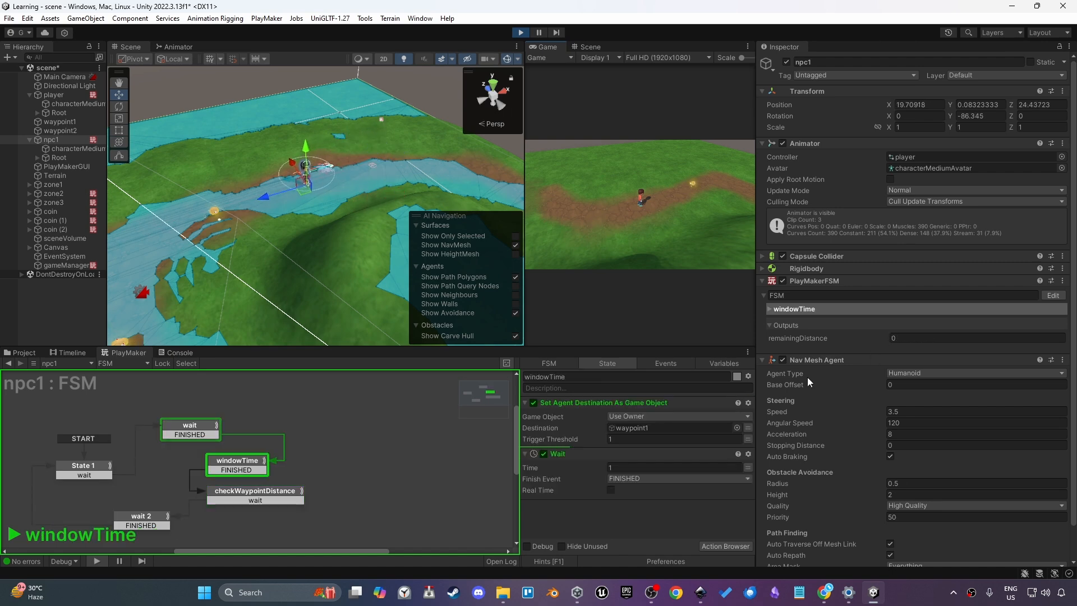
Stop play mode and duplicate the windowTime state as windowTime 2, arranging the nodes in the graph
left_click(521, 33)
left_click_drag(142, 528, 116, 433)
left_click(267, 433)
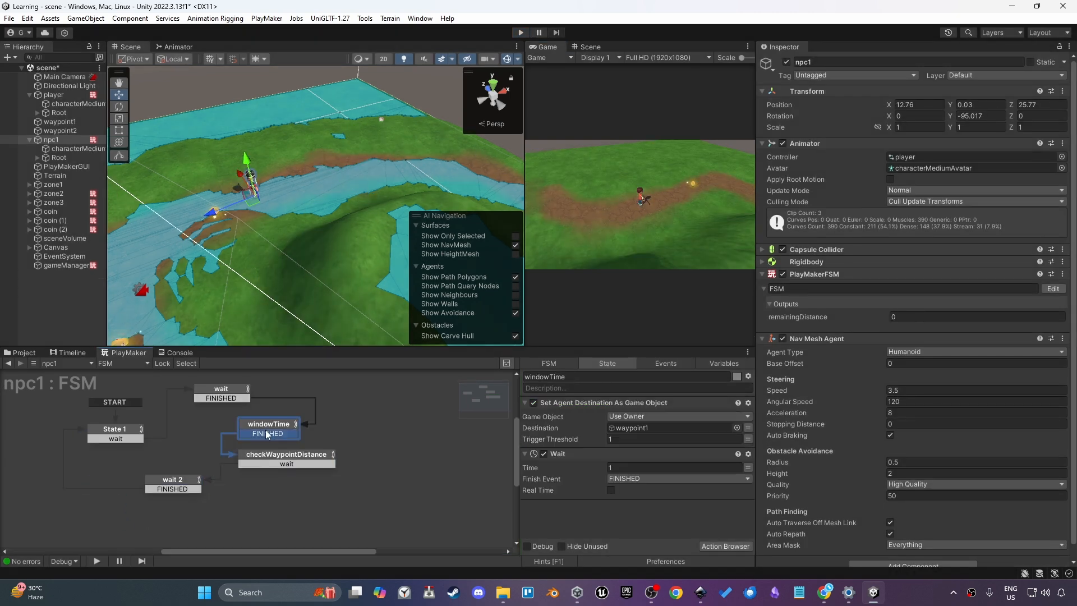
left_click(270, 428)
key("ctrl+v")
left_click_drag(303, 464, 369, 452)
left_click_drag(305, 466, 98, 480)
left_click(99, 483)
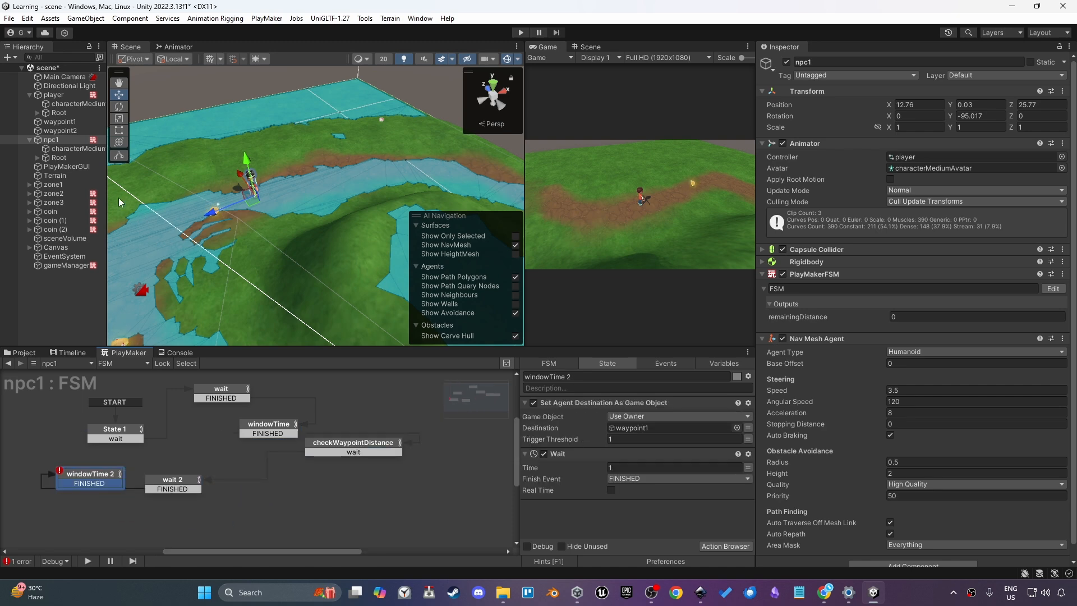
Set windowTime 2's destination game object to waypoint2
left_click_drag(62, 129, 627, 430)
Link windowTime 2's FINISHED transition to State 1 and make windowTime 2 the start state
left_click_drag(90, 482, 115, 434)
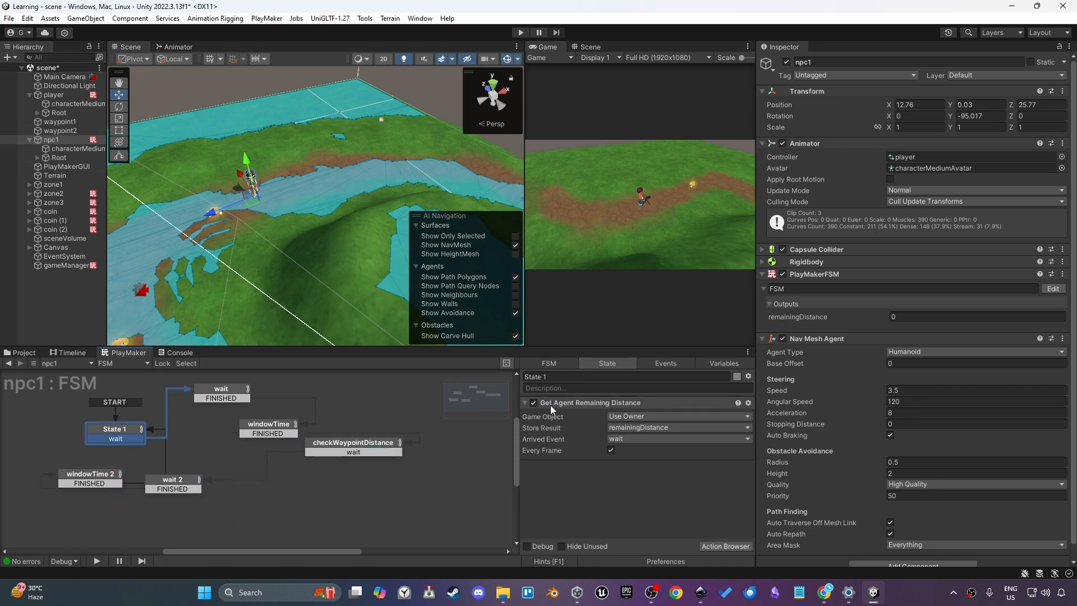
right_click(83, 481)
left_click(129, 395)
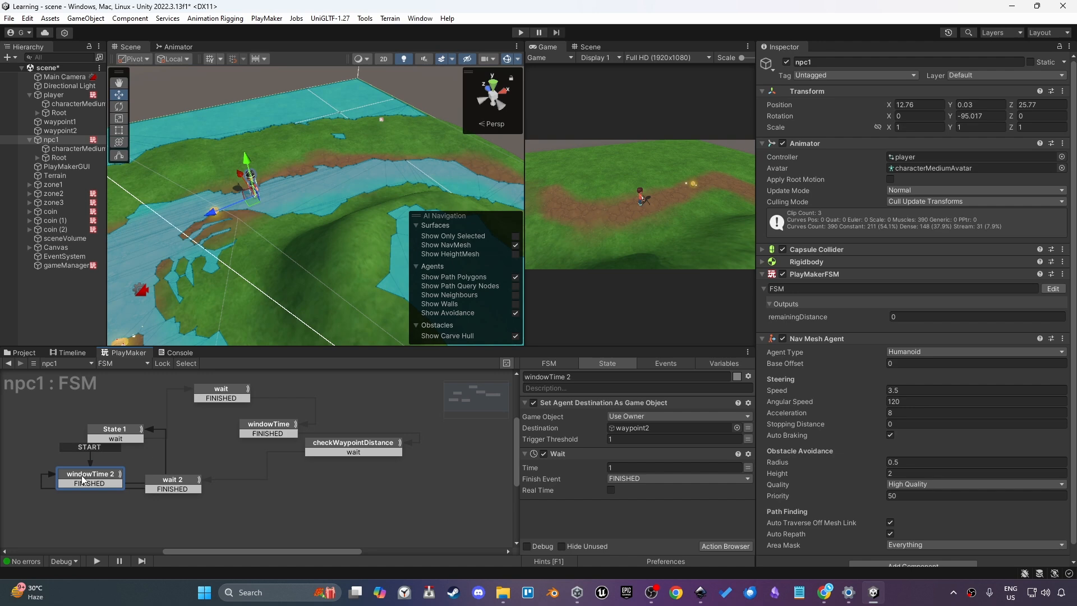
middle_click_drag(96, 472, 157, 481)
left_click_drag(155, 481, 70, 477)
left_click(175, 438)
left_click_drag(282, 396, 213, 429)
Rename State 1 to checkWaypointDistance2
left_click(589, 376)
type("checkWaypointDistance")
type("2")
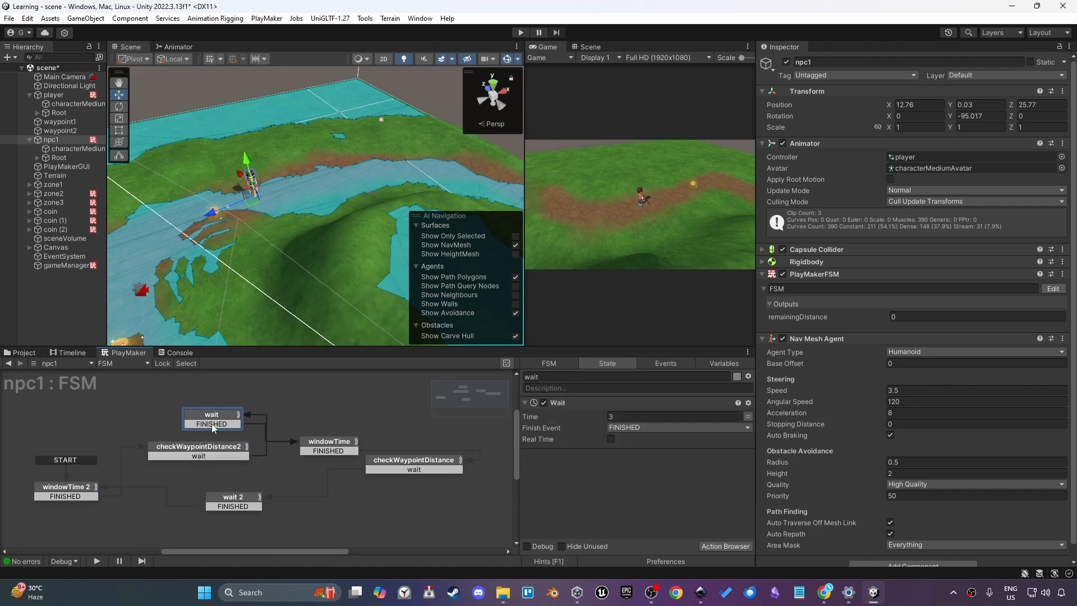
Play the scene to watch npc1 patrol, inspecting the waypoints and npc1, then stop play mode
key("ctrl+p")
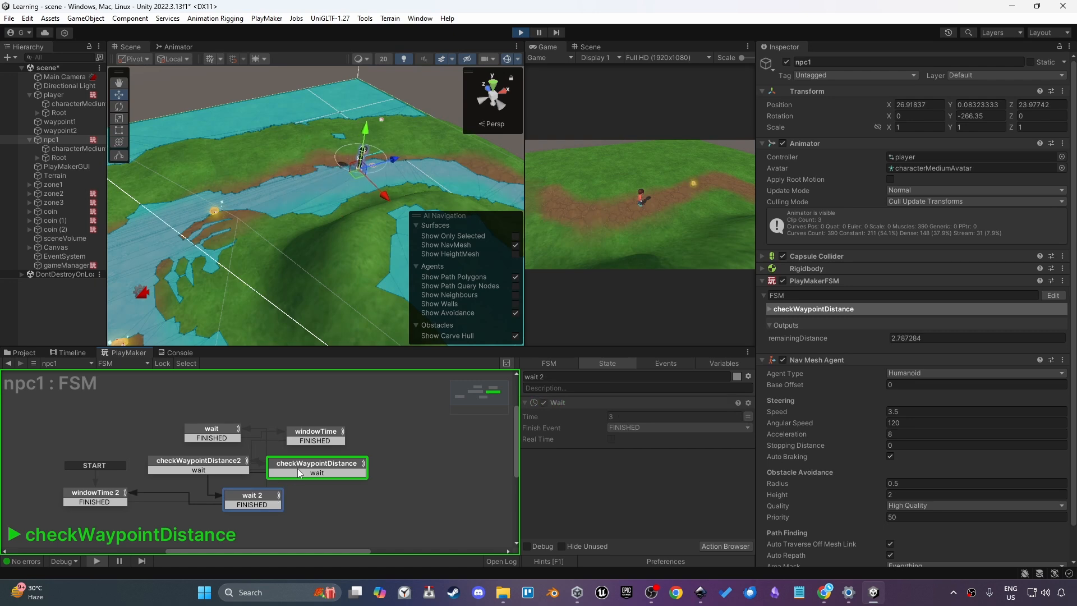
left_click(316, 435)
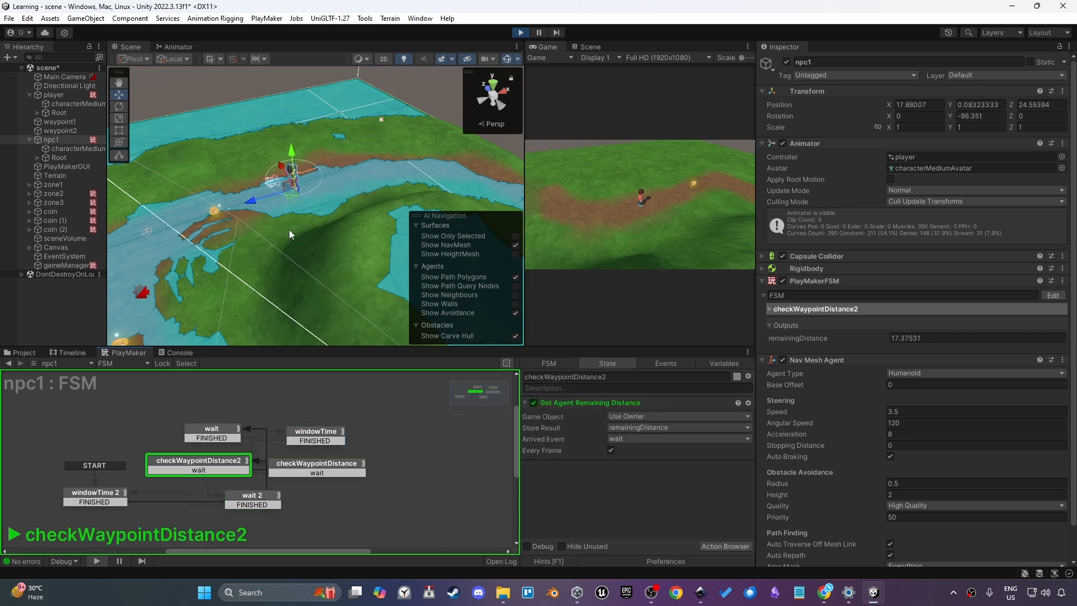
left_click(59, 130)
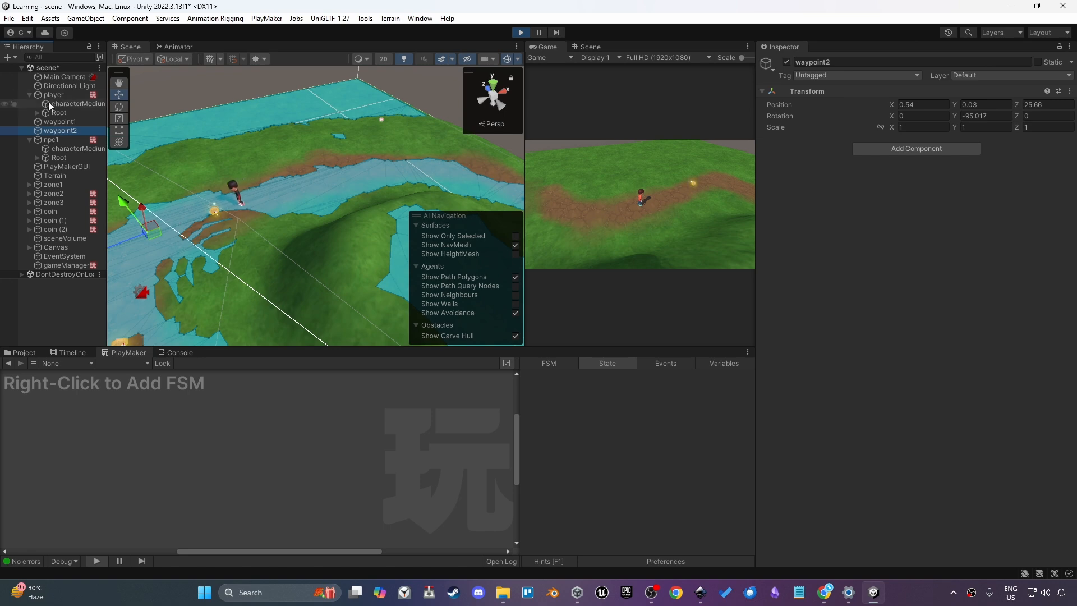
left_click(447, 174)
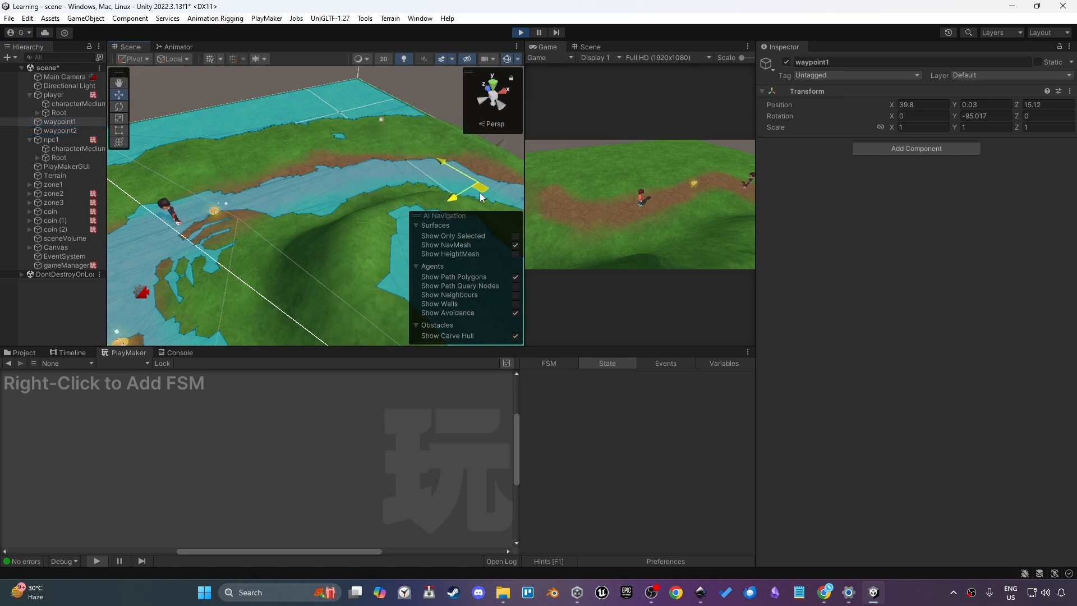
left_click_drag(479, 193, 486, 187)
middle_click_drag(406, 188, 397, 174)
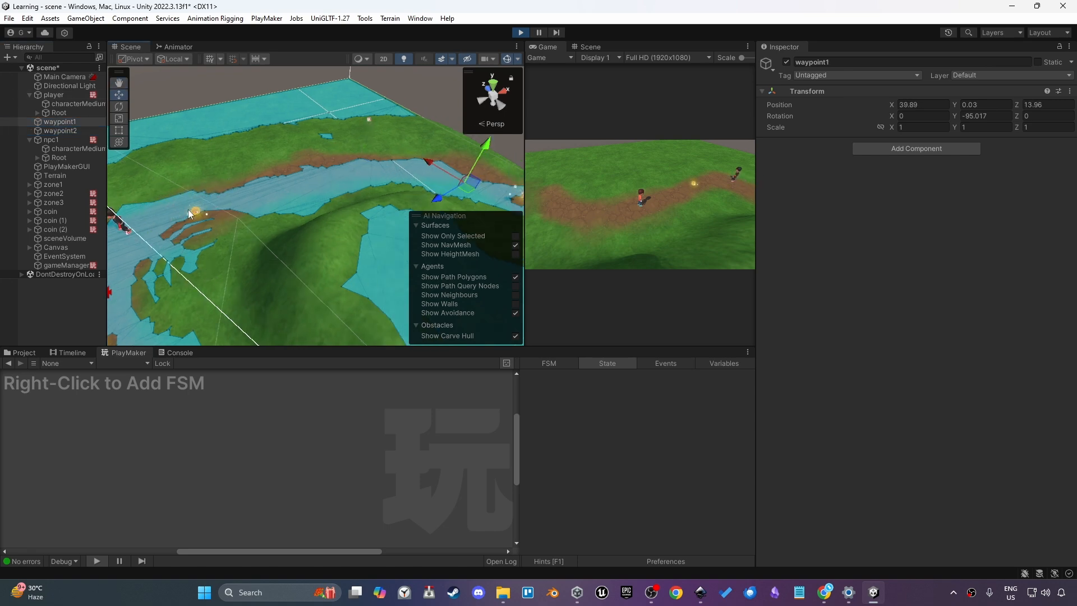
left_click(83, 140)
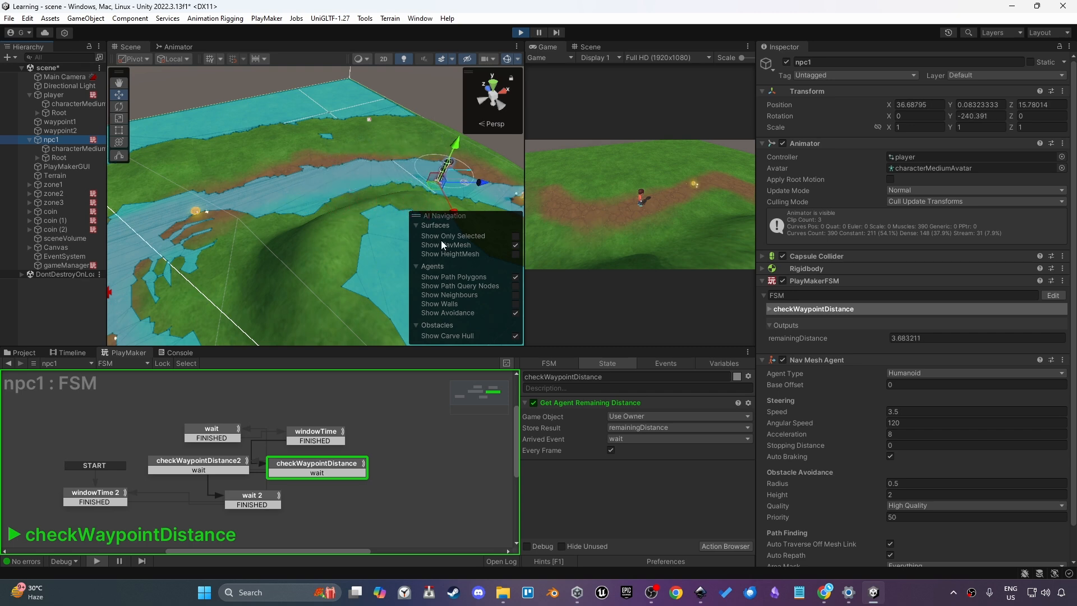
left_click(79, 129)
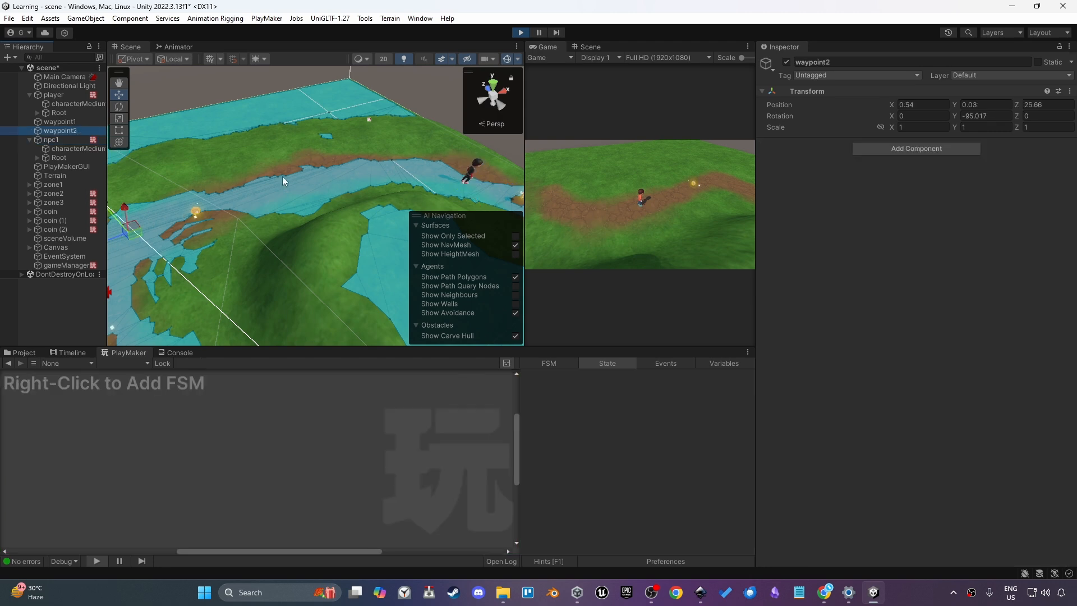
key("Up")
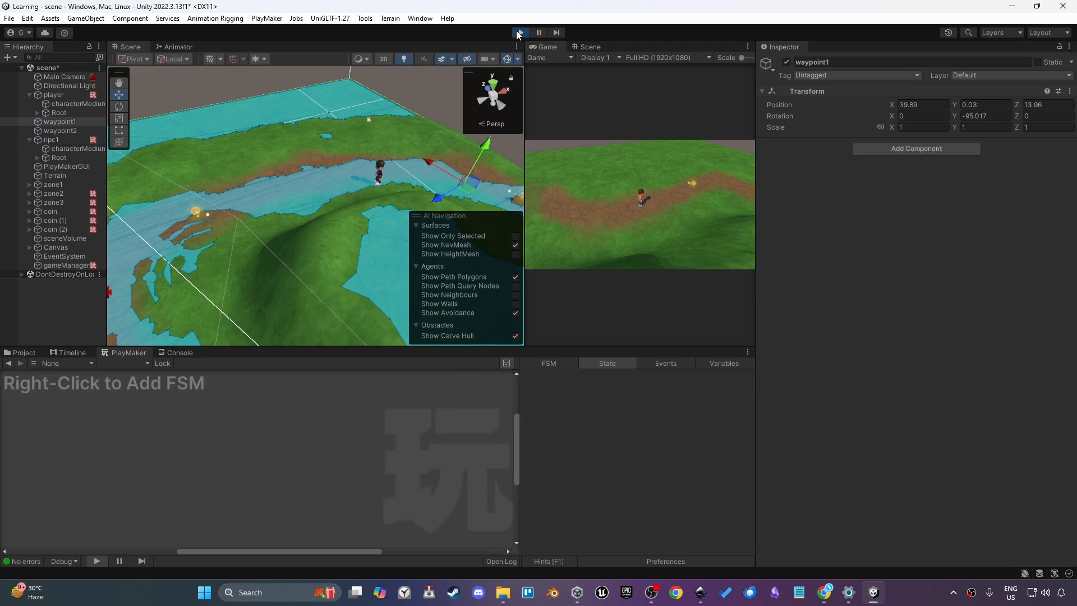
left_click(518, 34)
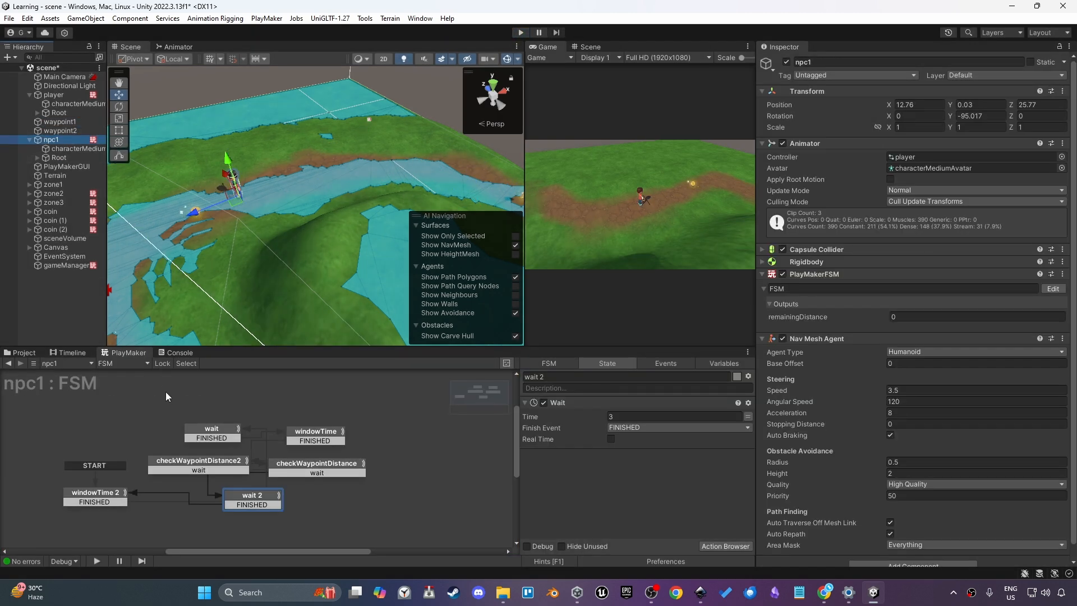
Rename the FSM to wayPointSystem
left_click(549, 363)
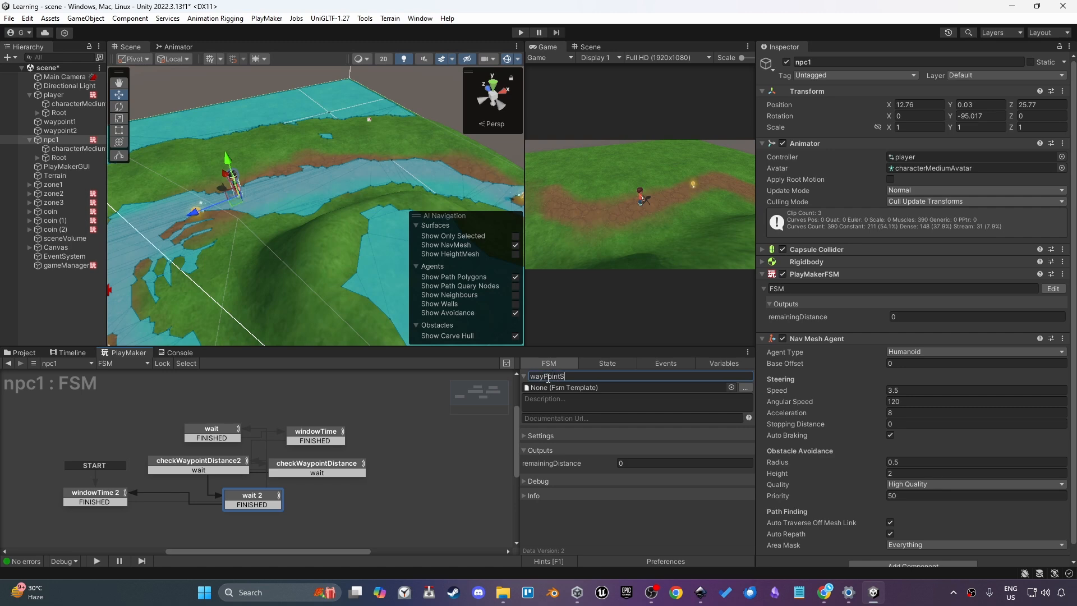
key("Return")
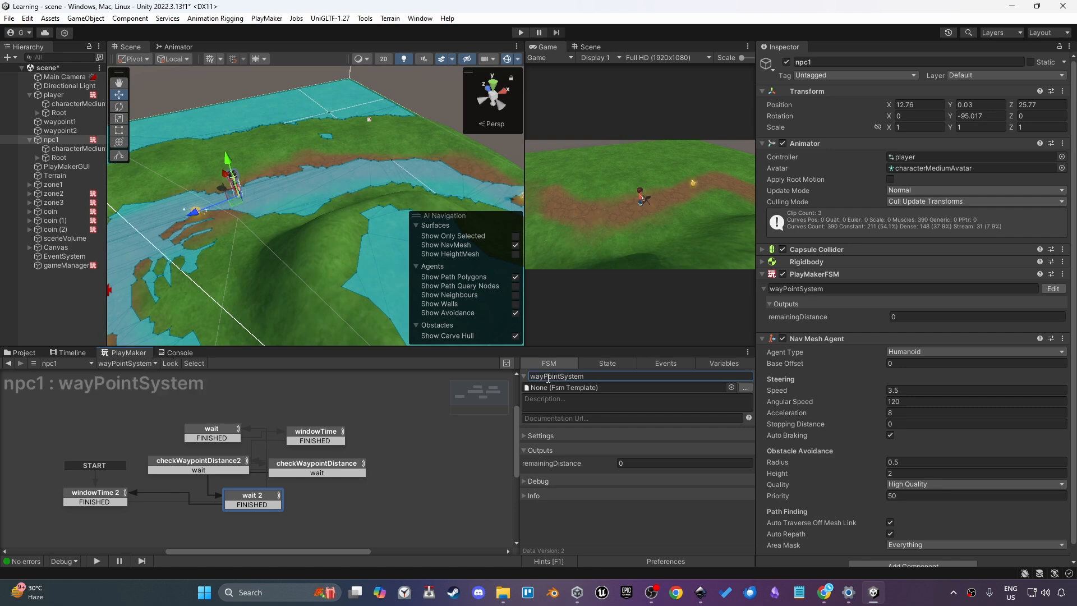
left_click(315, 432)
left_click(115, 502)
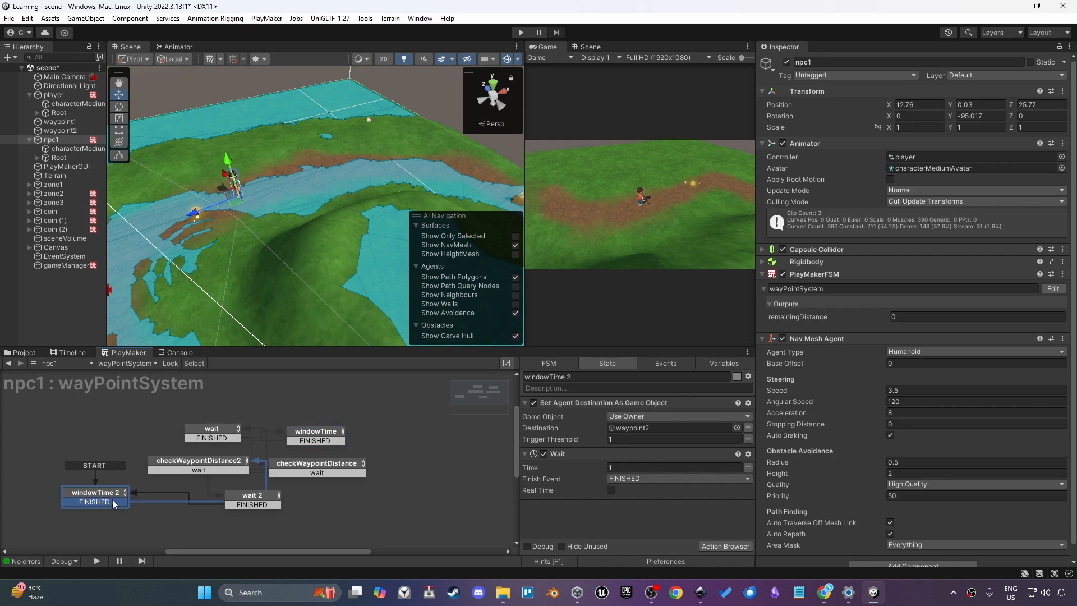
double_click(181, 460)
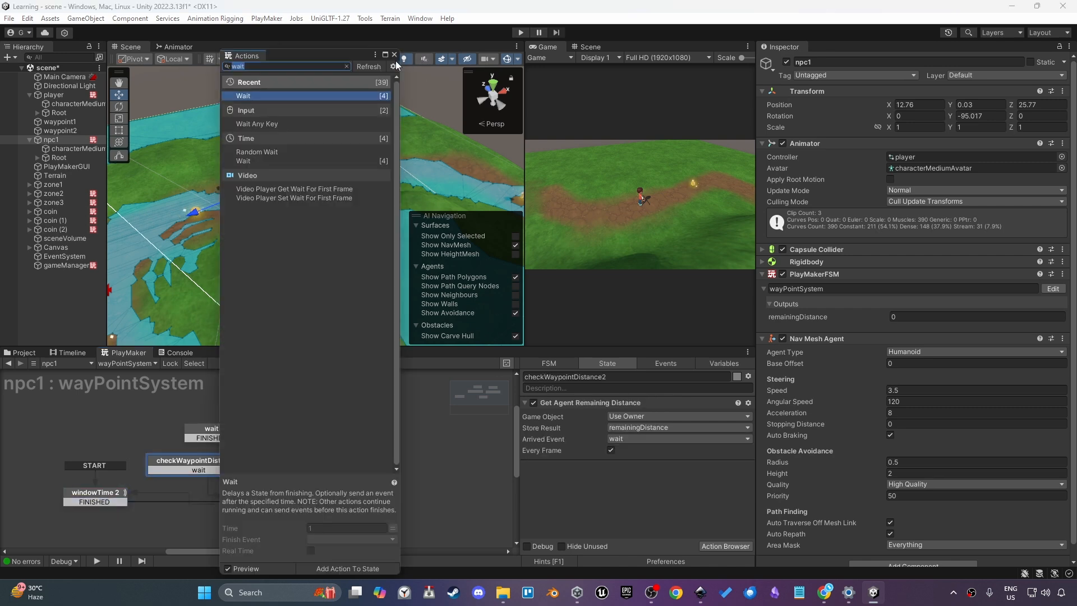
left_click(394, 55)
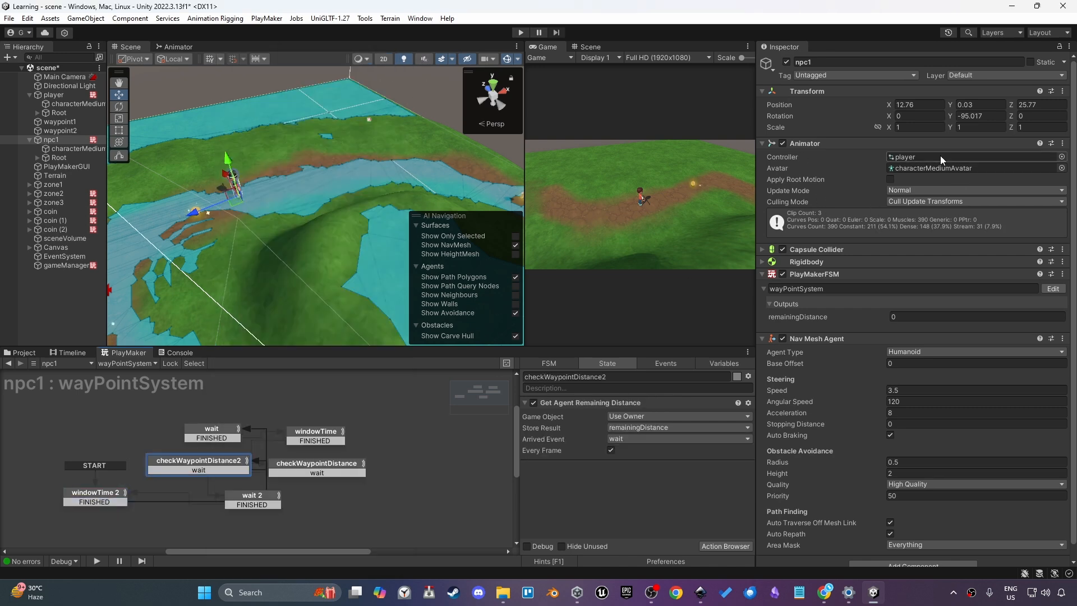
Assign the npc Animator Controller to npc1's Animator
left_click(1062, 157)
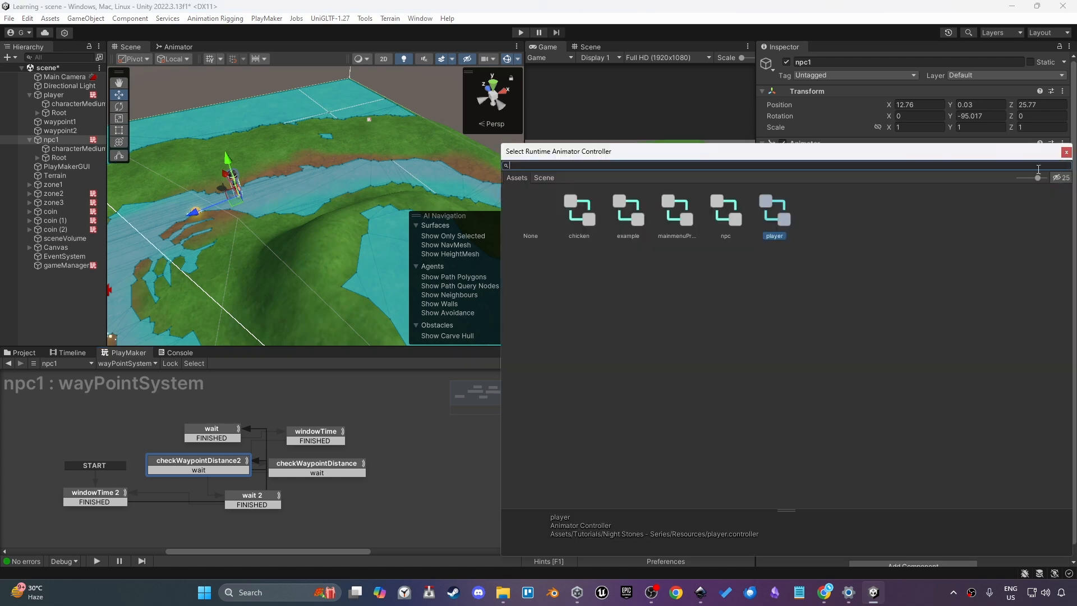
double_click(720, 212)
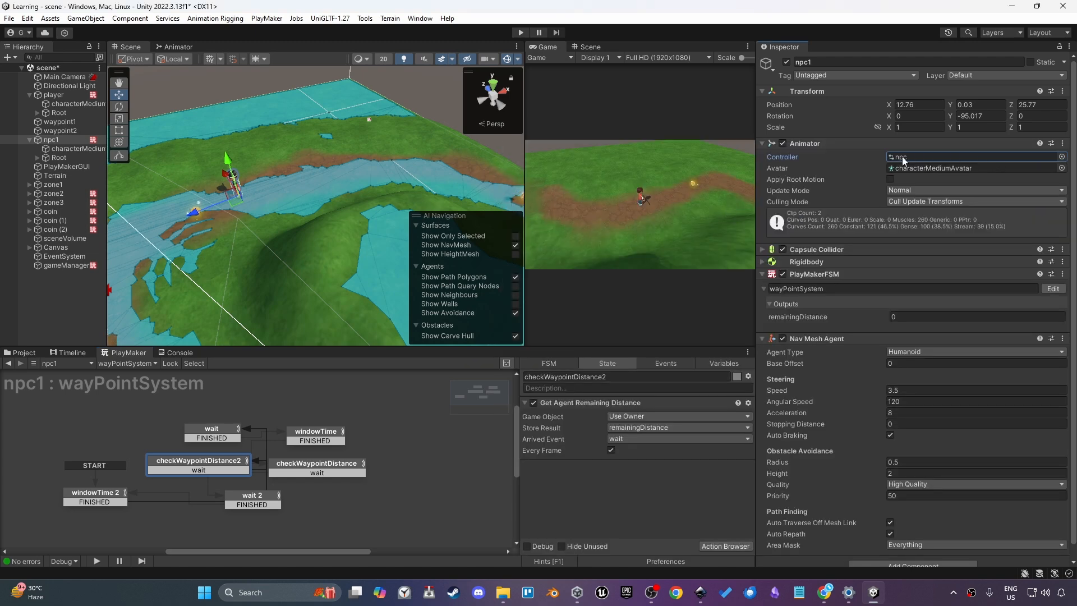
Add a Set Animator Bool action to checkWaypointDistance2 setting the walking parameter to true
left_click(181, 44)
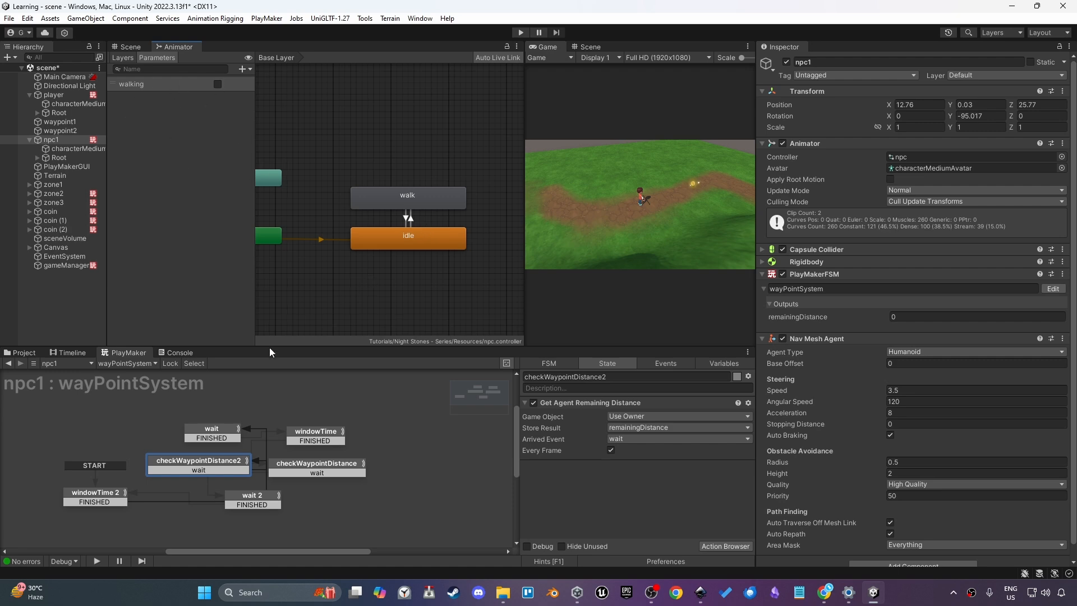
key("grave")
type("set amo,")
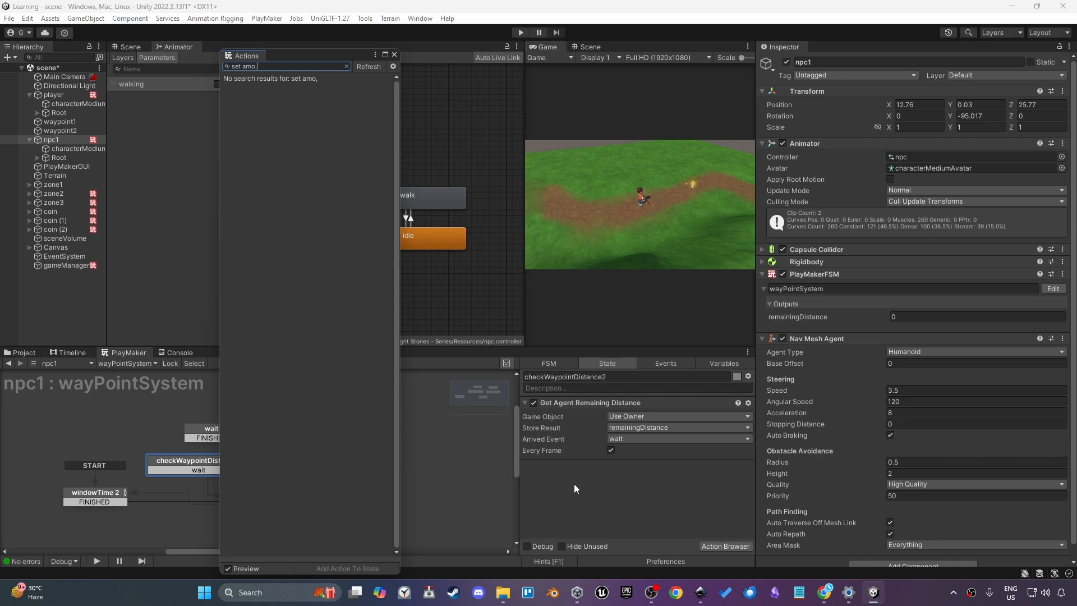
key("BackSpace")
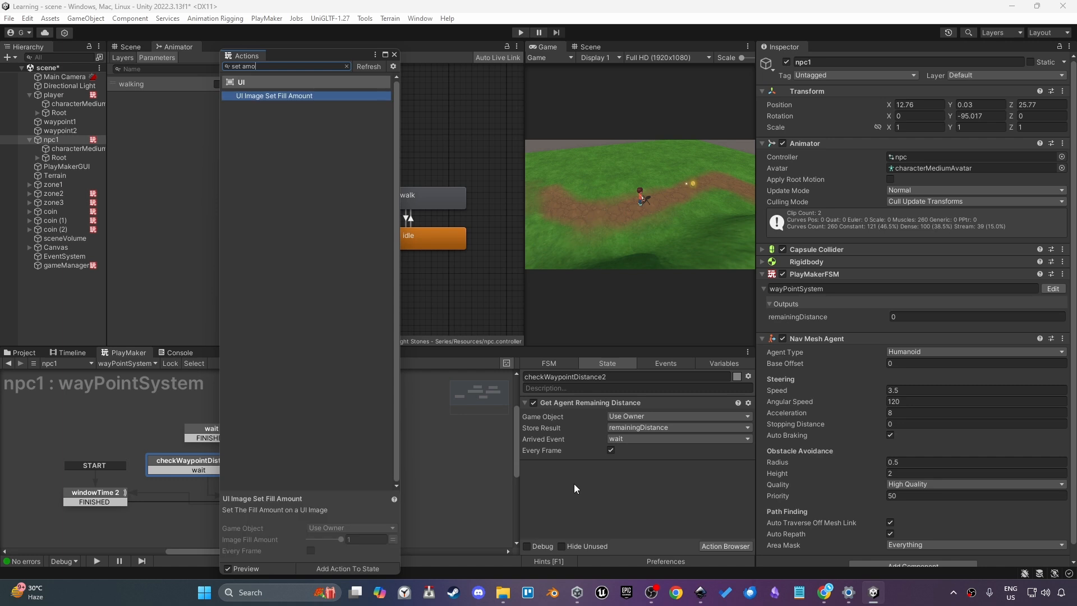
left_click(758, 499)
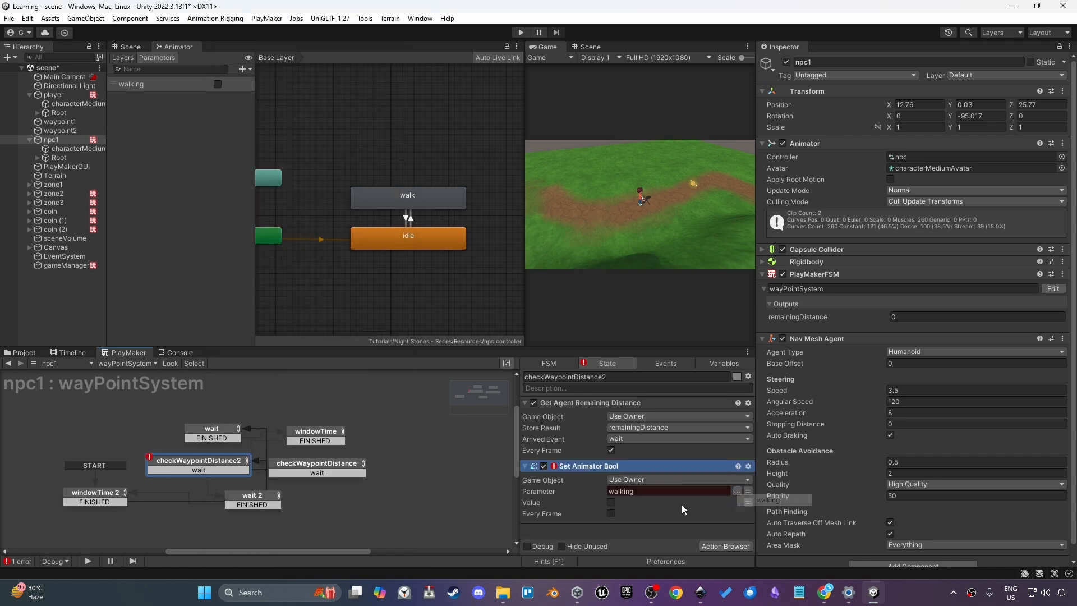
left_click(611, 503)
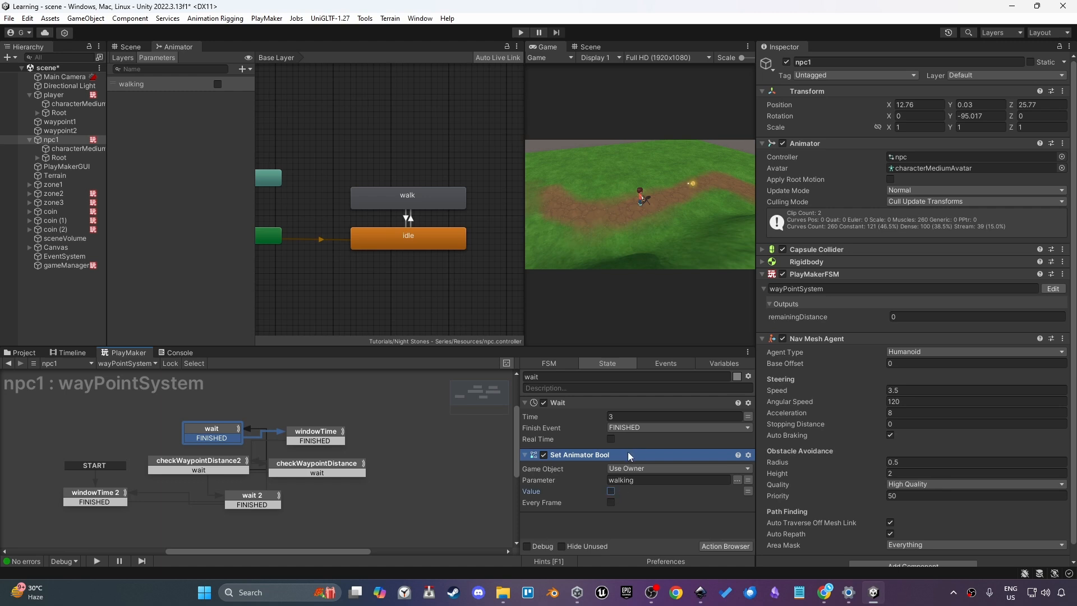
In the wait state, move the Set Animator Bool action (walking false) above the Wait action
left_click_drag(628, 452, 631, 420)
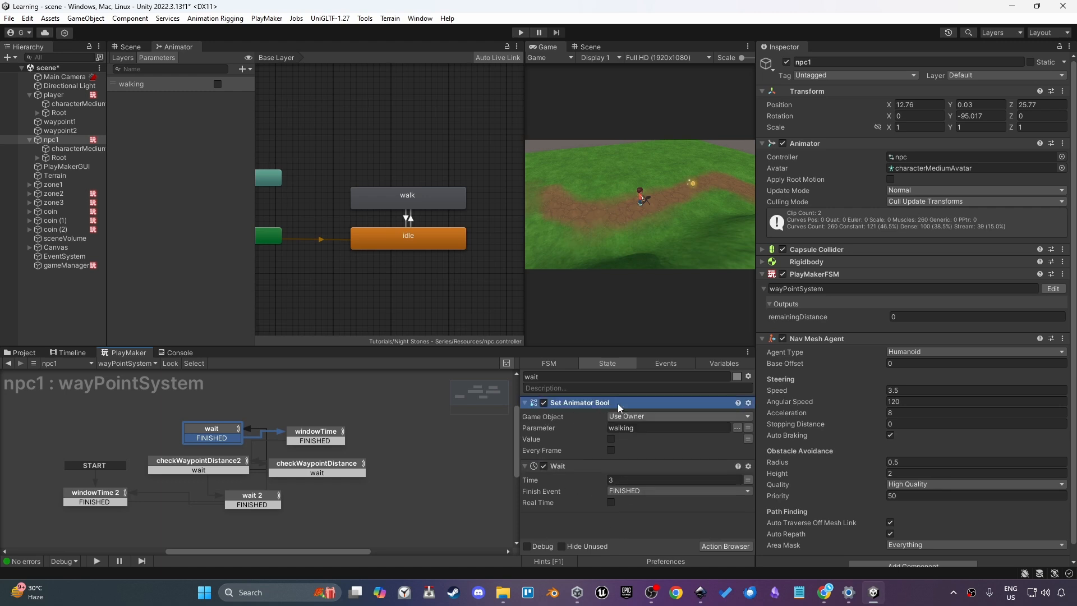
left_click(524, 403)
left_click(525, 415)
left_click(568, 450)
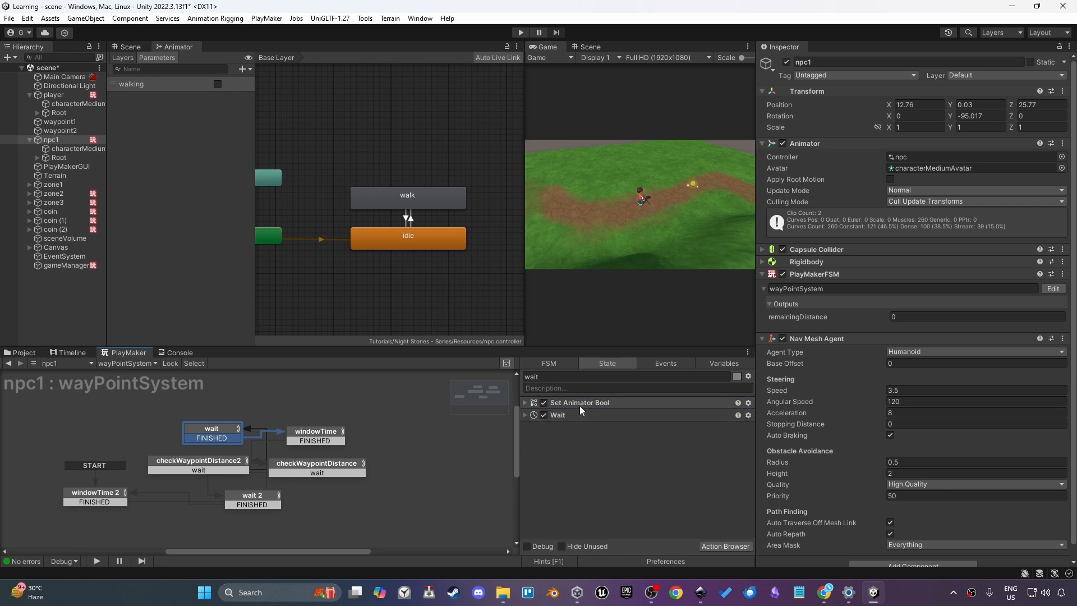
Copy the Set Animator Bool action into windowTime 2, placing it before the Wait action
left_click(238, 470)
left_click(561, 466)
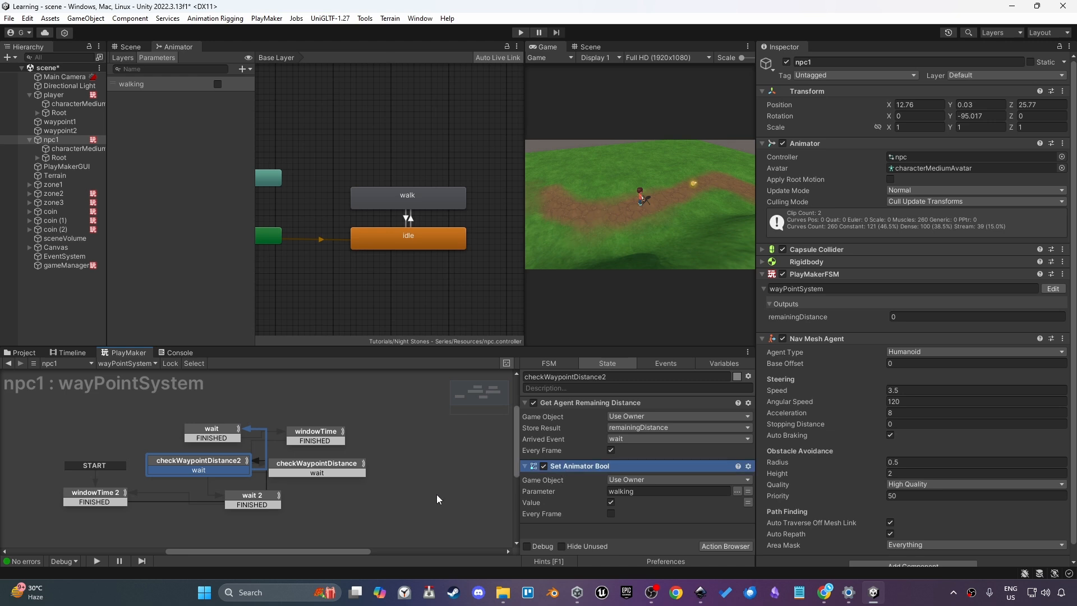
left_click(313, 474)
left_click(326, 440)
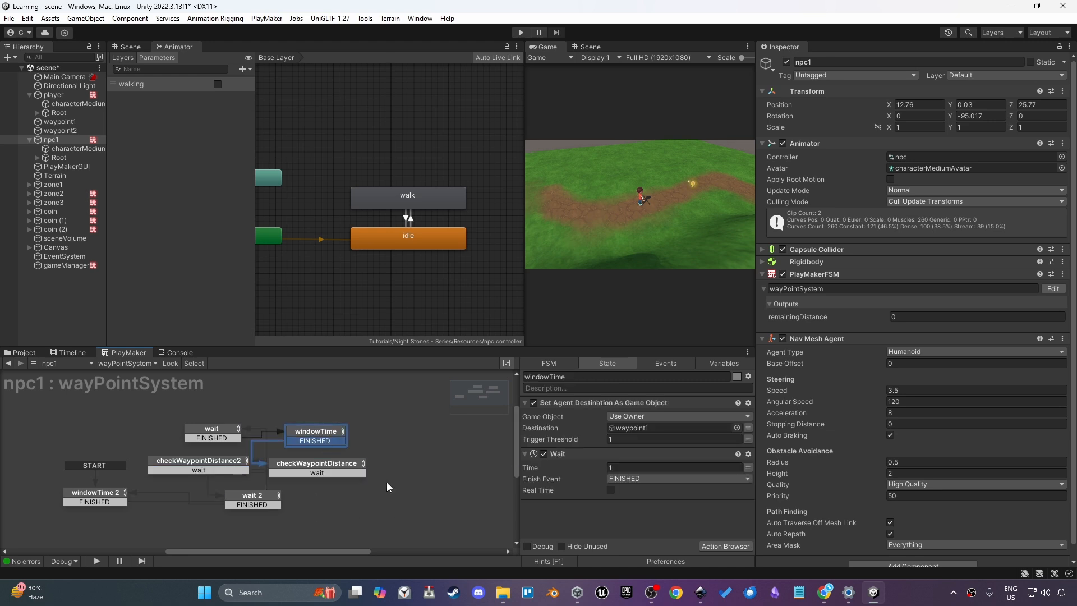
left_click(227, 465)
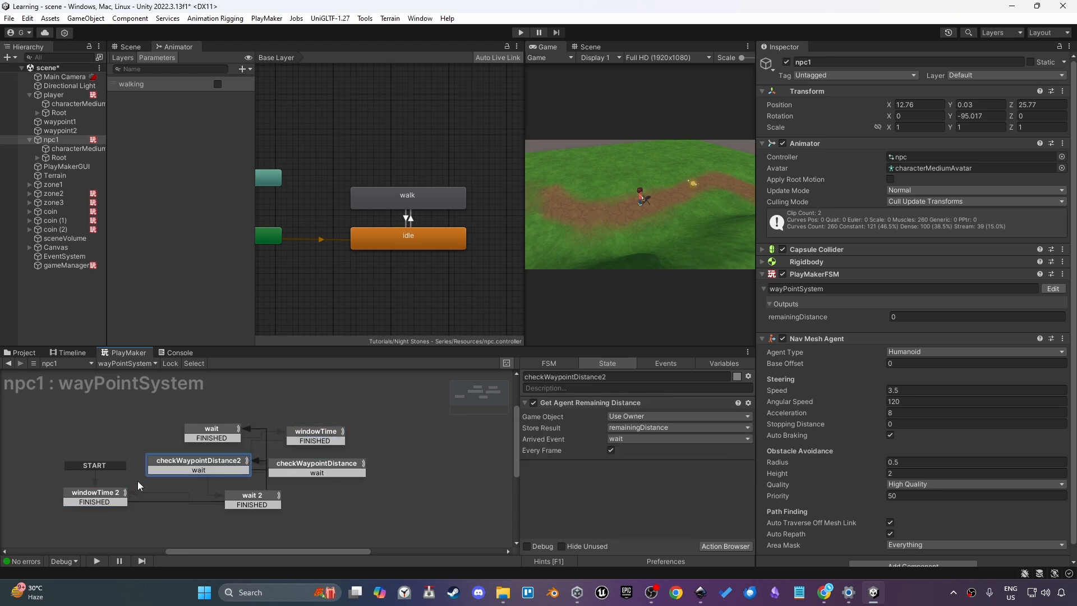
left_click(108, 496)
key("ctrl+v")
left_click_drag(555, 508, 577, 457)
left_click(524, 453)
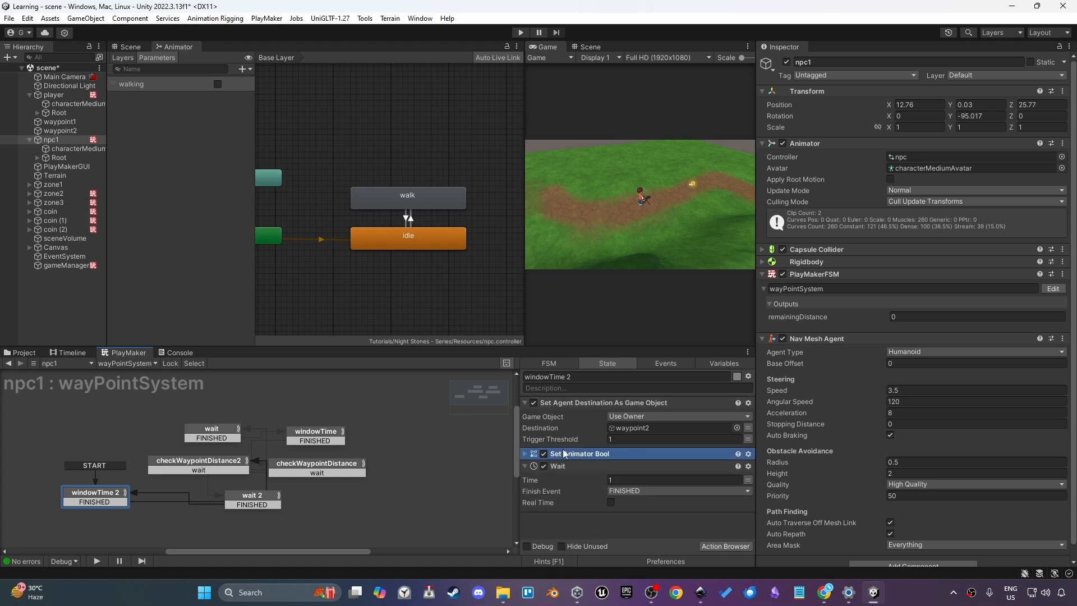
Add the same Set Animator Bool action to windowTime, placed before its Wait action
left_click(325, 471)
left_click(345, 440)
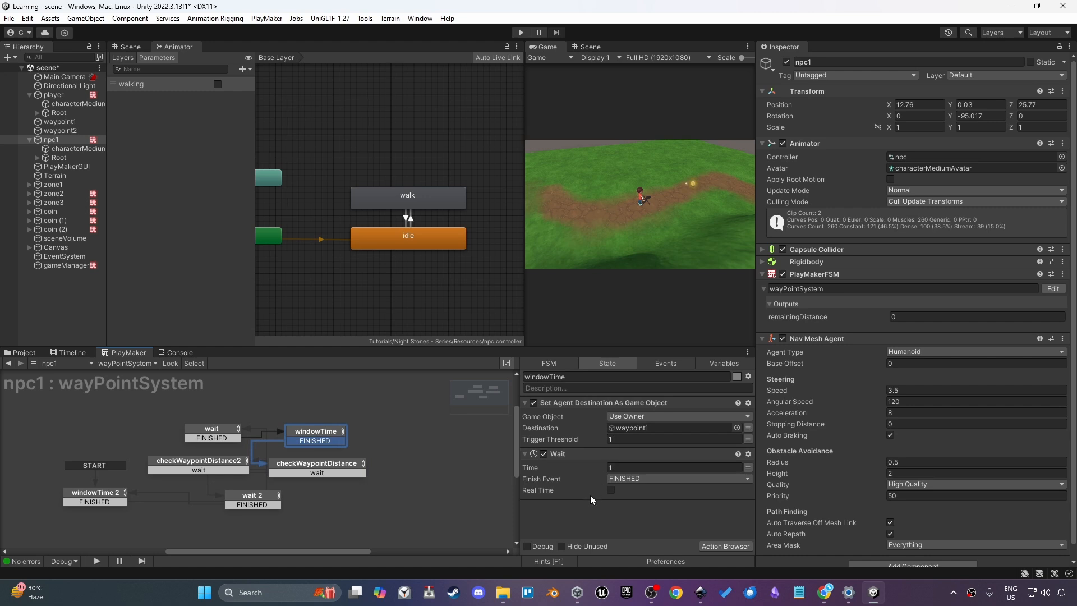
left_click_drag(584, 504, 604, 457)
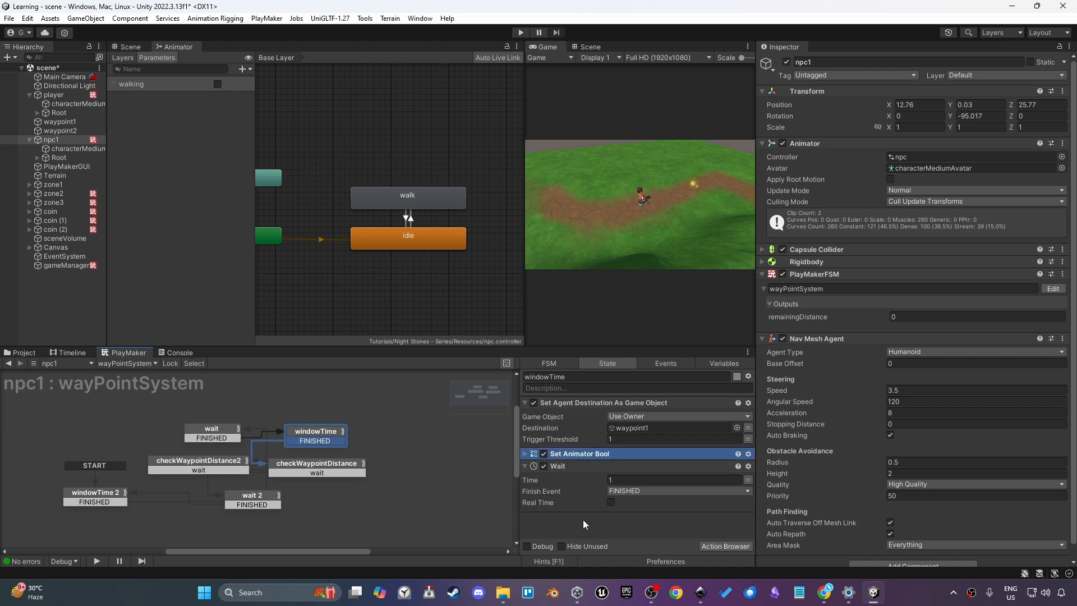
left_click(525, 454)
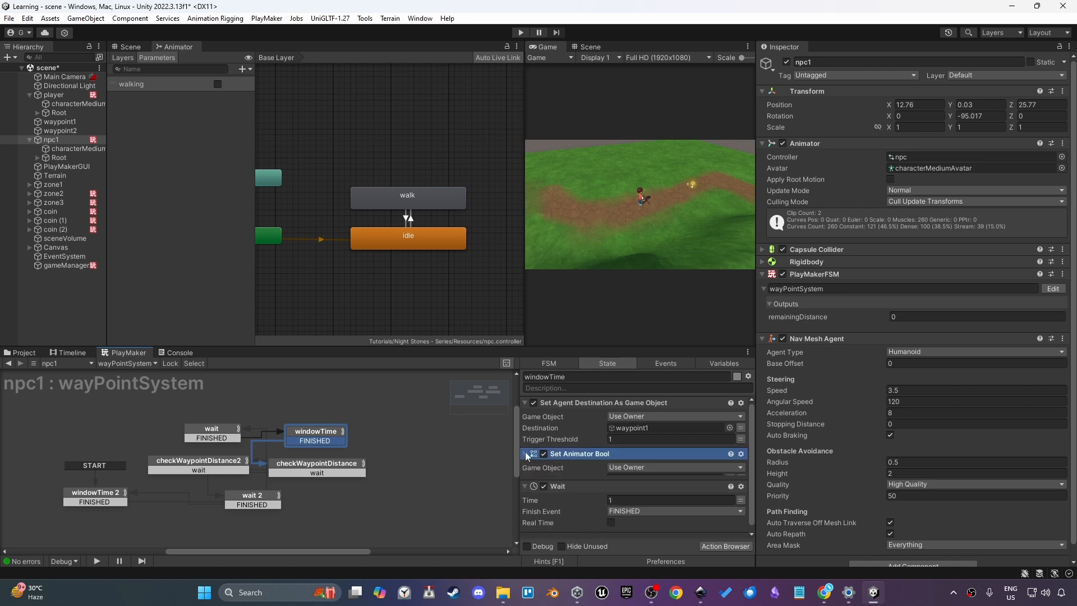
Paste the Set Animator Bool action into the wait 2 state, move it above Wait, and set walking to false
left_click(329, 473)
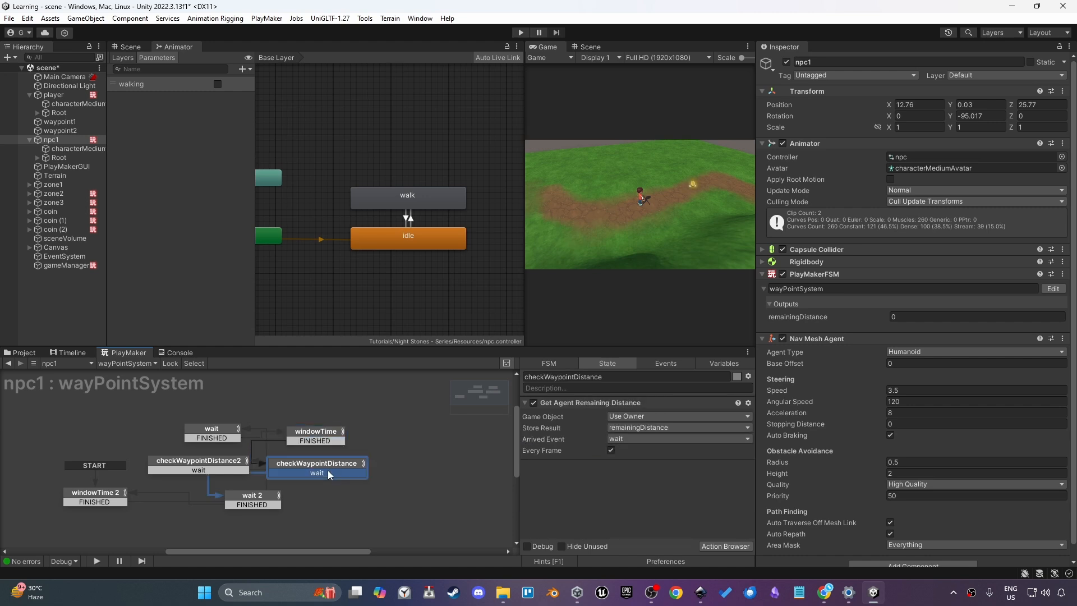
left_click(255, 501)
key("ctrl+v")
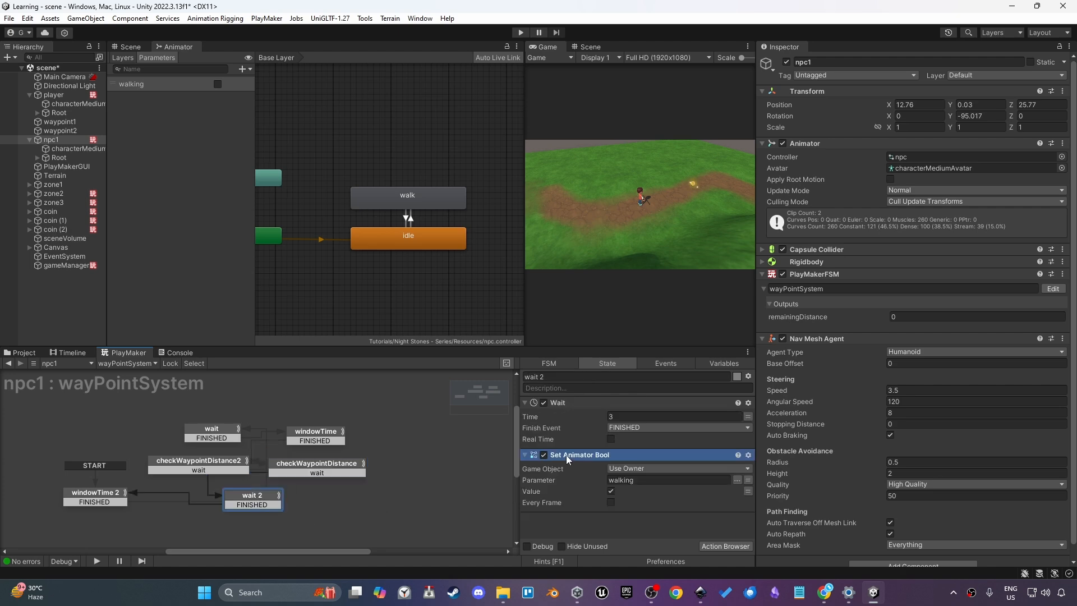
left_click_drag(566, 456, 583, 410)
left_click(611, 439)
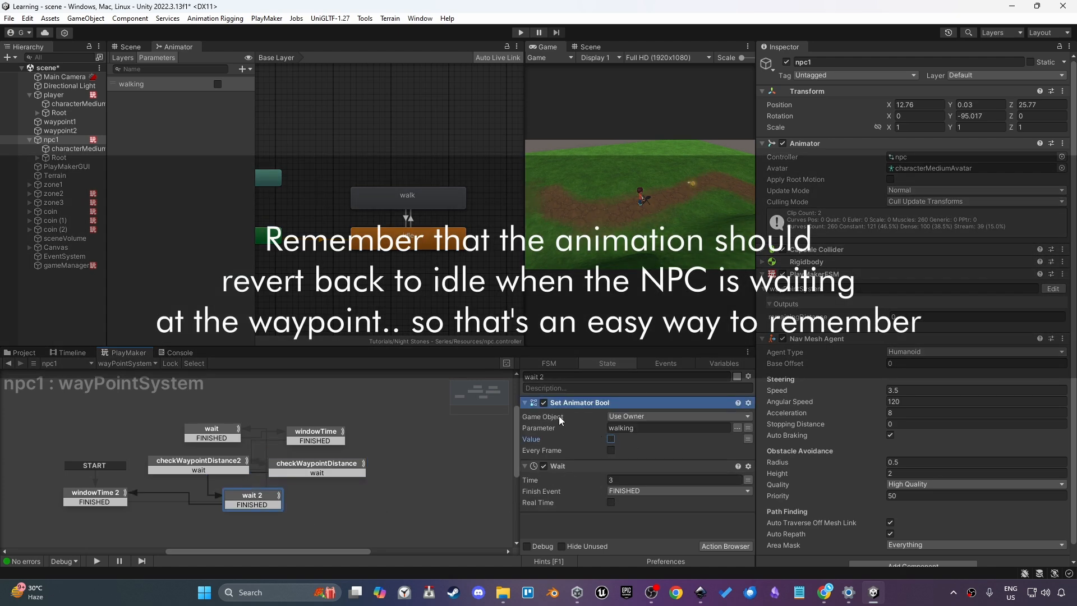
left_click(525, 403)
left_click(525, 415)
left_click(587, 440)
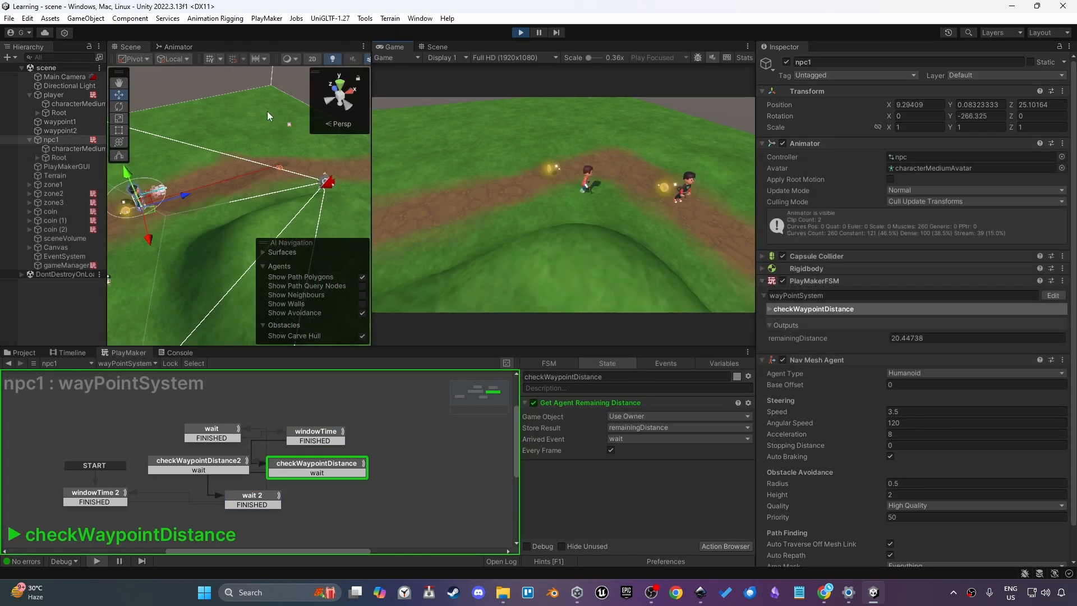
In the Animator, assign the Run clip as the walk state's motion
left_click(174, 47)
left_click(298, 236)
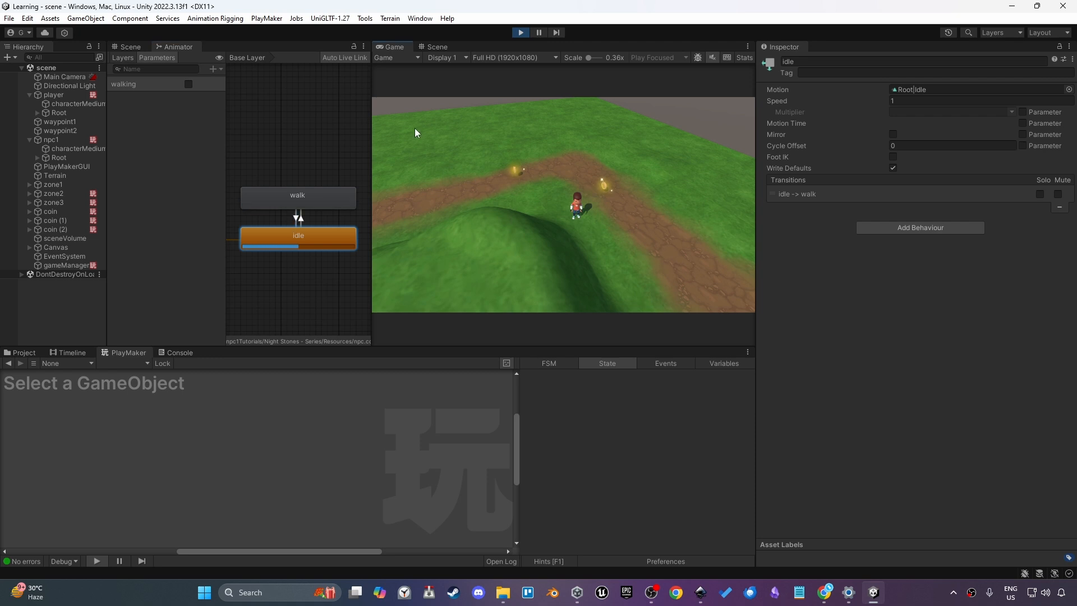
left_click(437, 47)
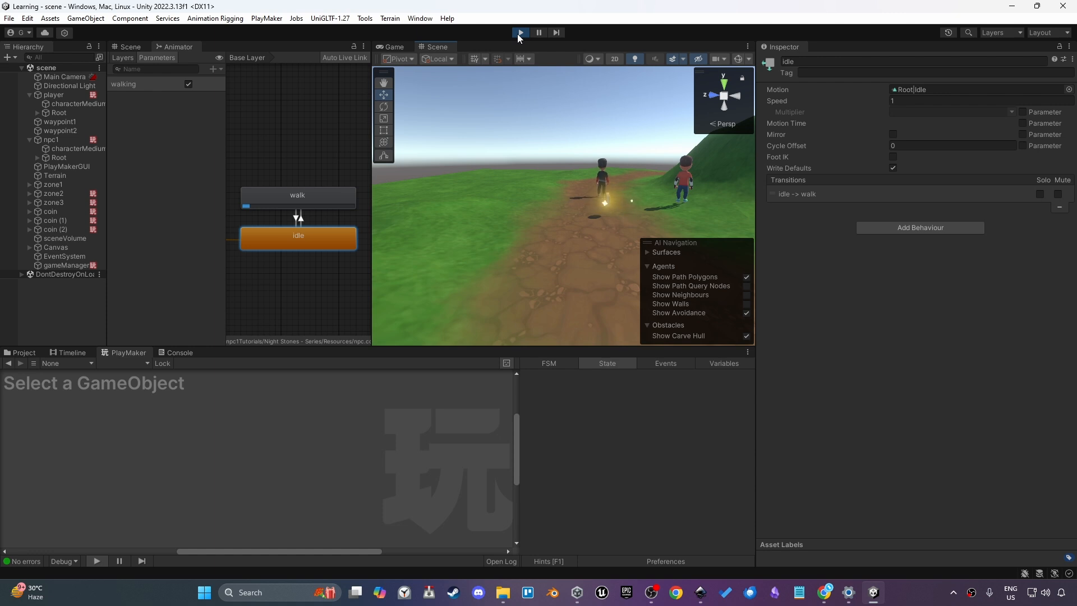
left_click(278, 197)
left_click(1069, 89)
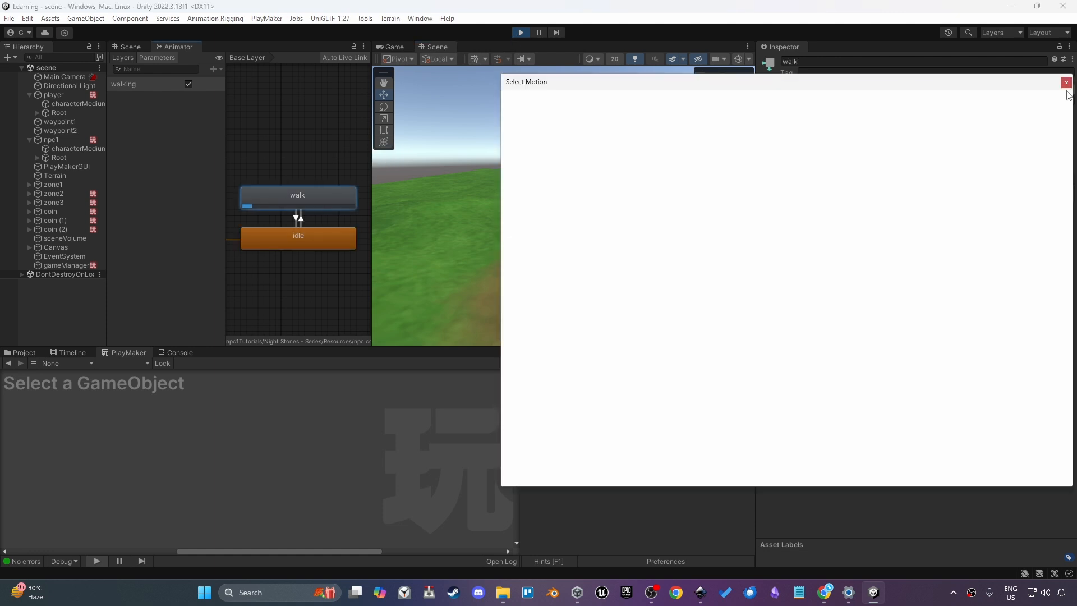
type("run")
double_click(593, 156)
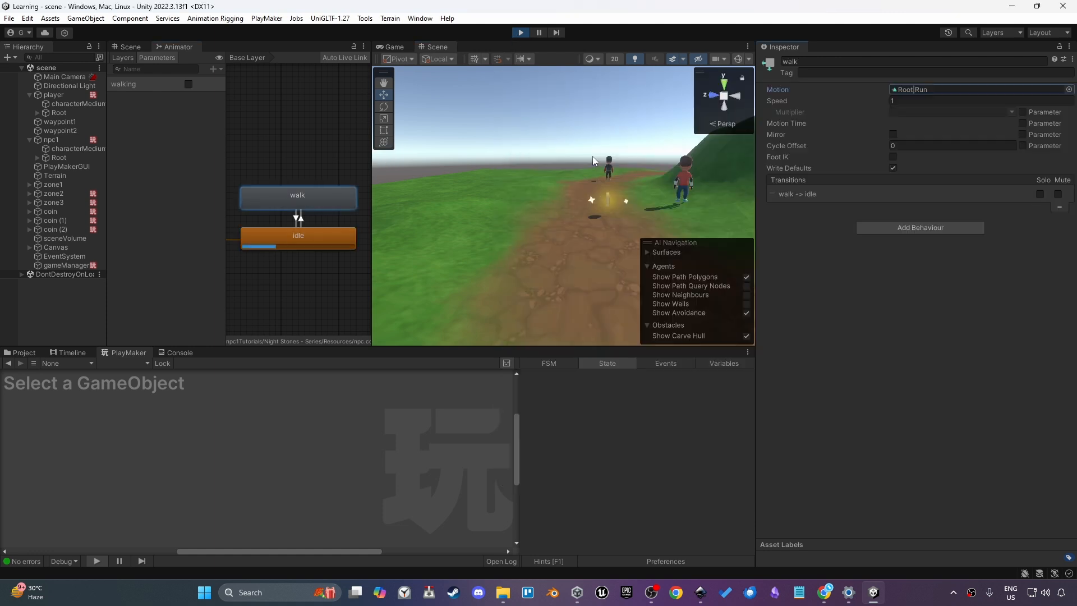
Watch the NPC move along the path in the Scene view, then stop play mode
scroll(607, 191, "up", 3)
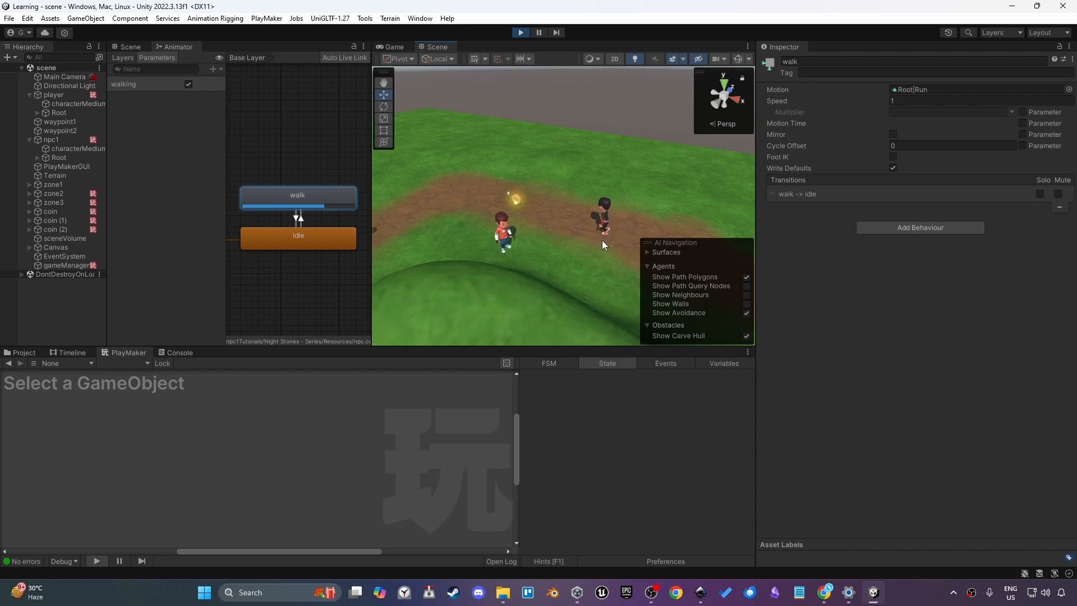
middle_click_drag(503, 232, 602, 250)
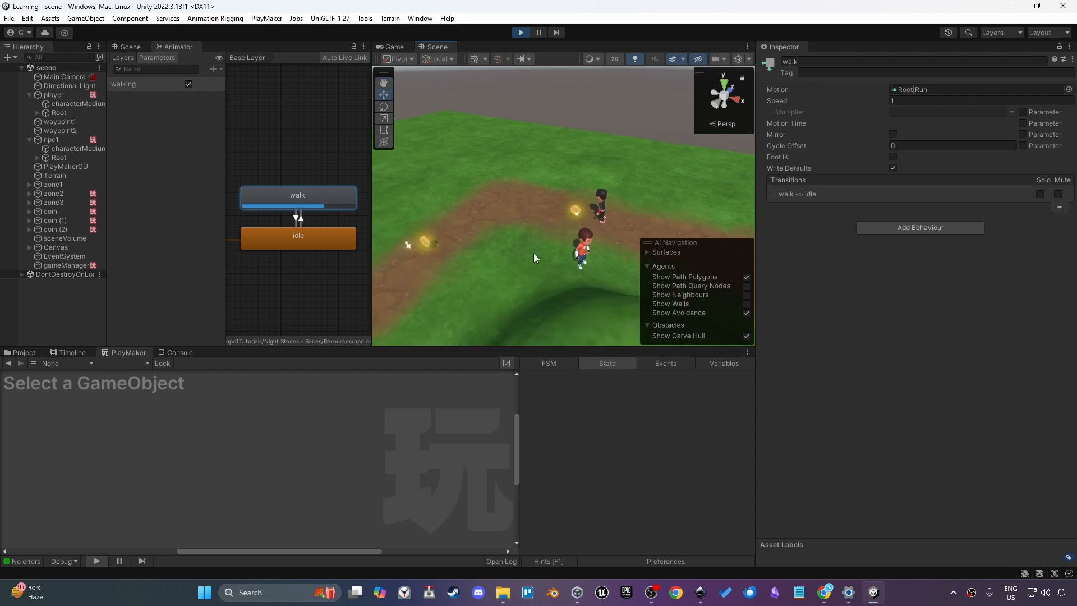
key("ctrl+p")
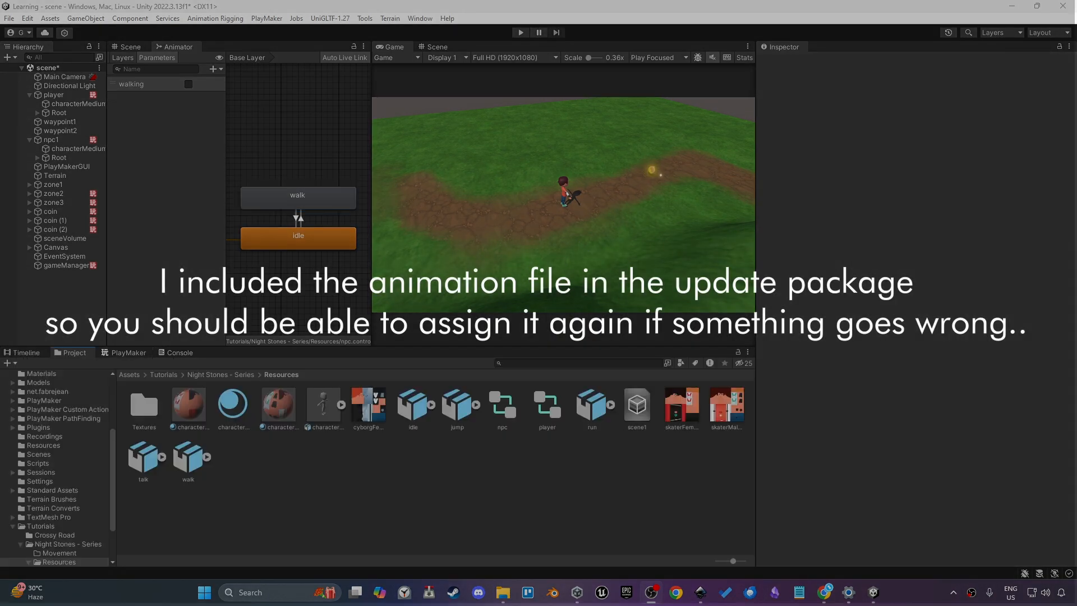
Inspect the walk model's animation import settings and expand its sub-assets in the Resources folder
left_click(914, 154)
left_click(922, 93)
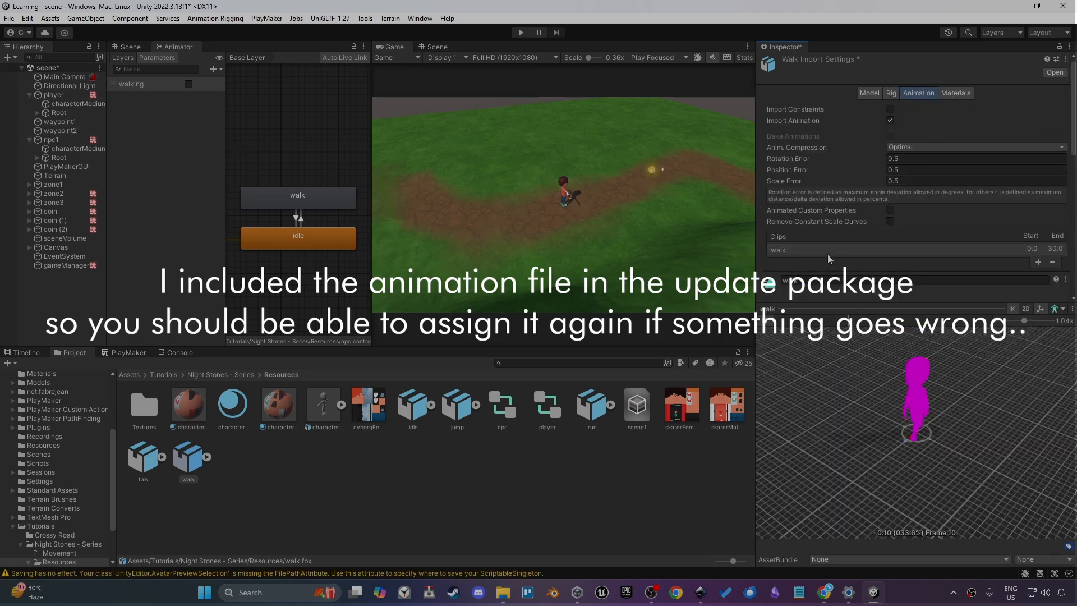
scroll(829, 259, "down", 5)
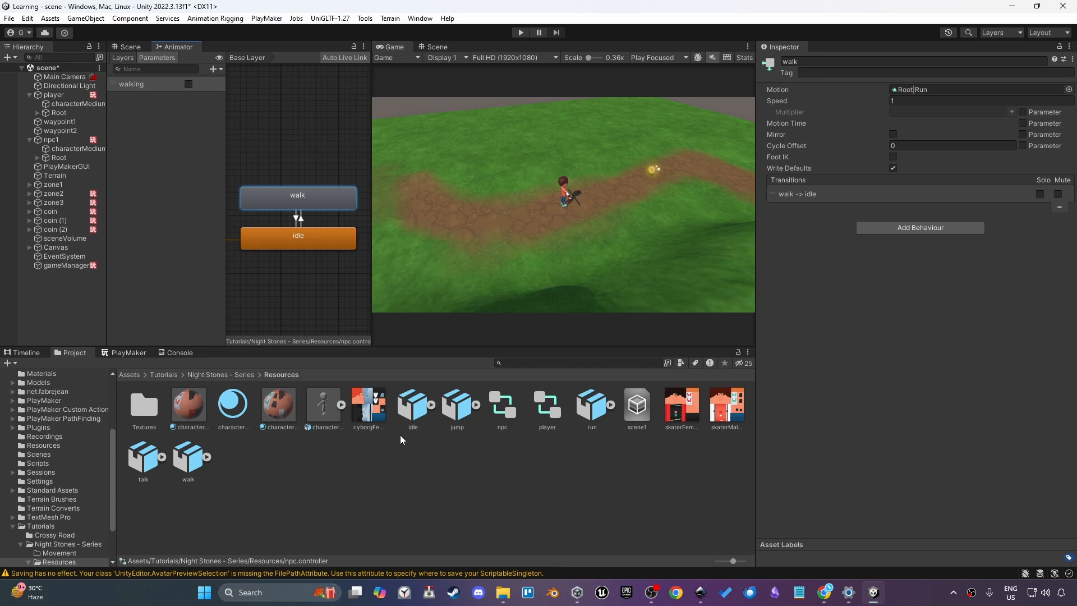
left_click(207, 457)
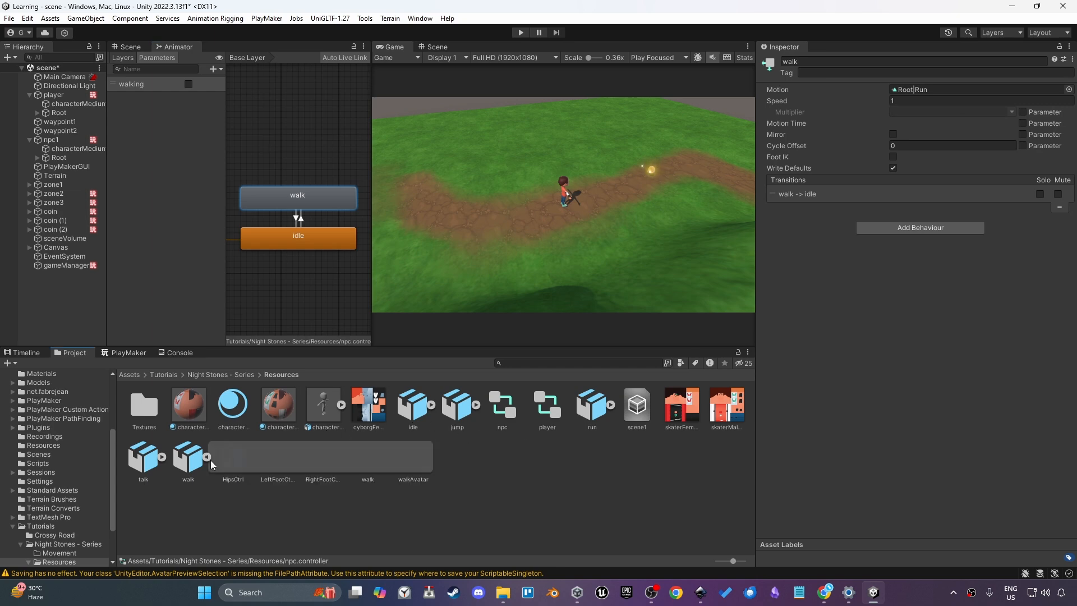
Play the scene and follow npc1's FSM states and components while it patrols
left_click(521, 33)
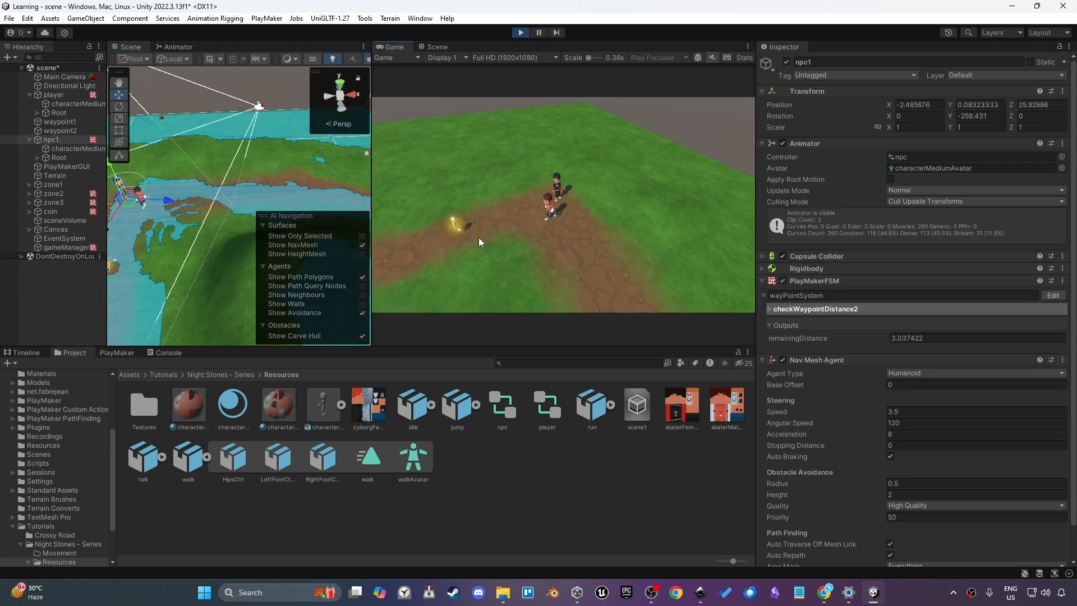
left_click(118, 353)
left_click(711, 363)
left_click(95, 493)
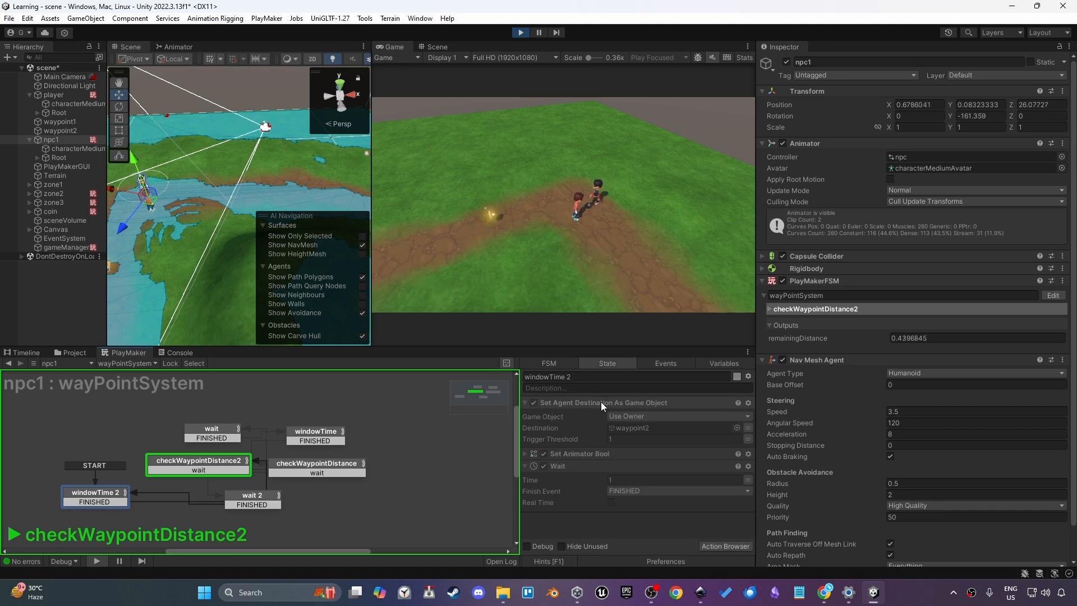
left_click(806, 269)
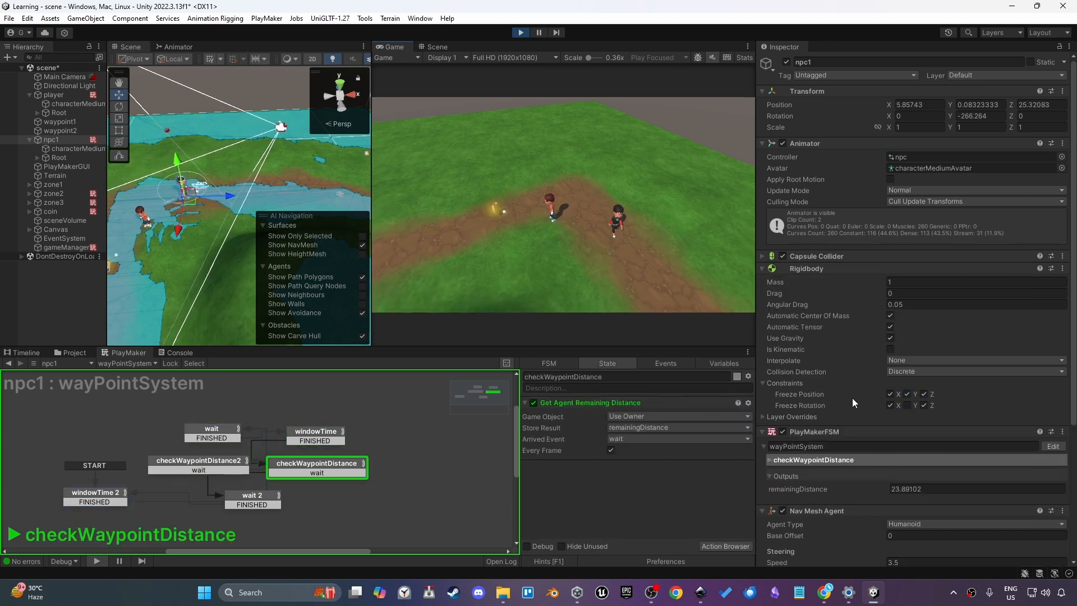